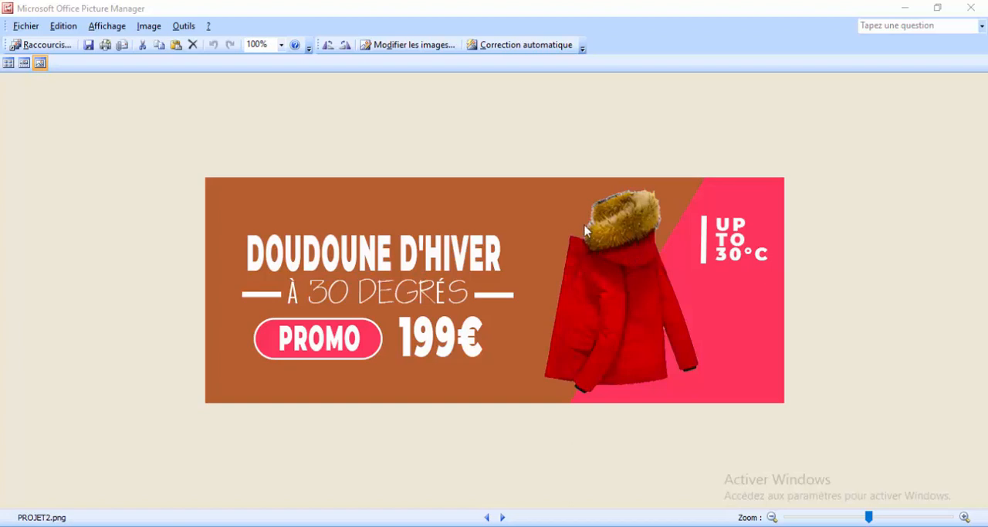
mouse_move(735, 525)
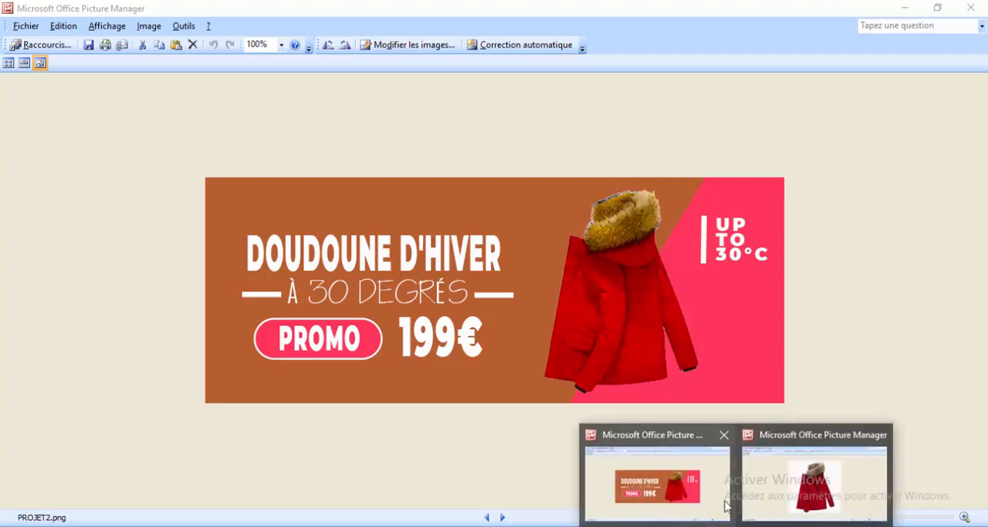
click(712, 480)
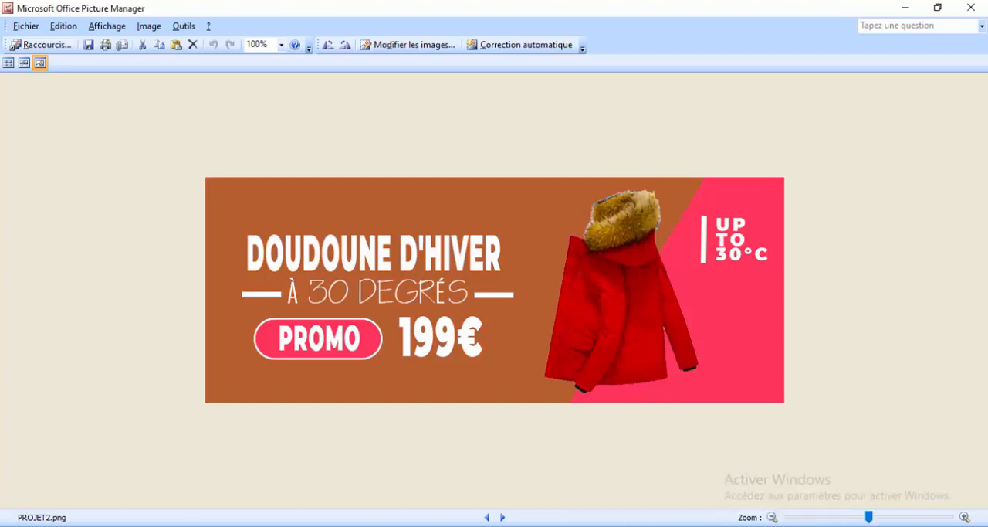
click(795, 498)
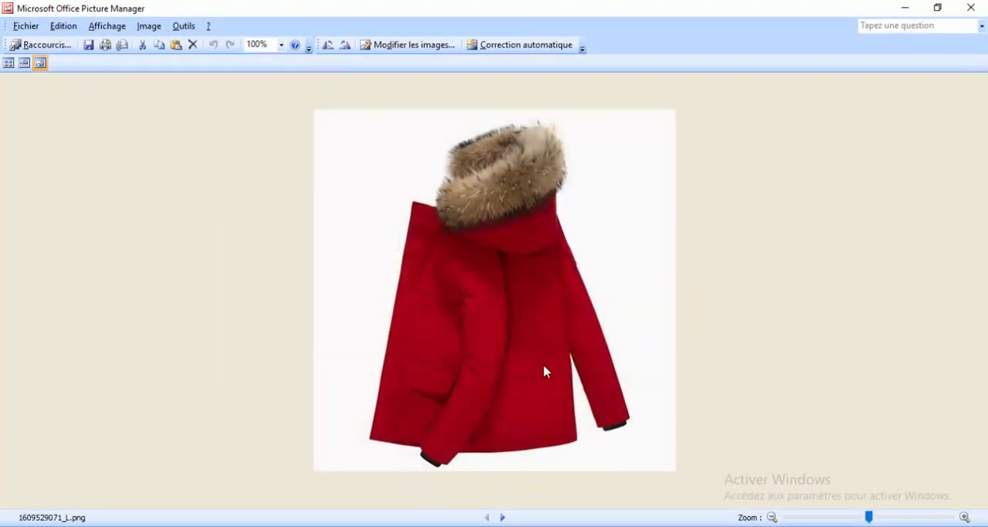
double_click(673, 5)
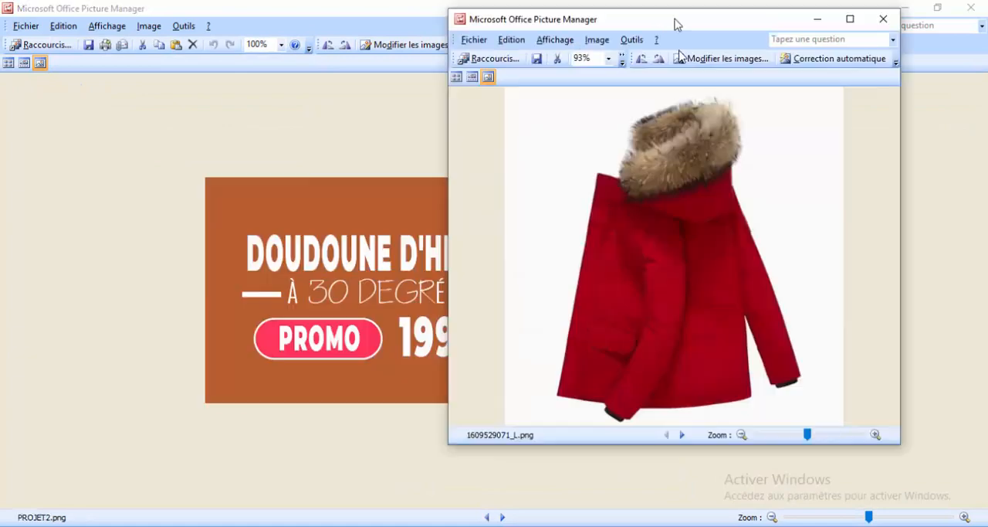
drag(676, 24, 529, 82)
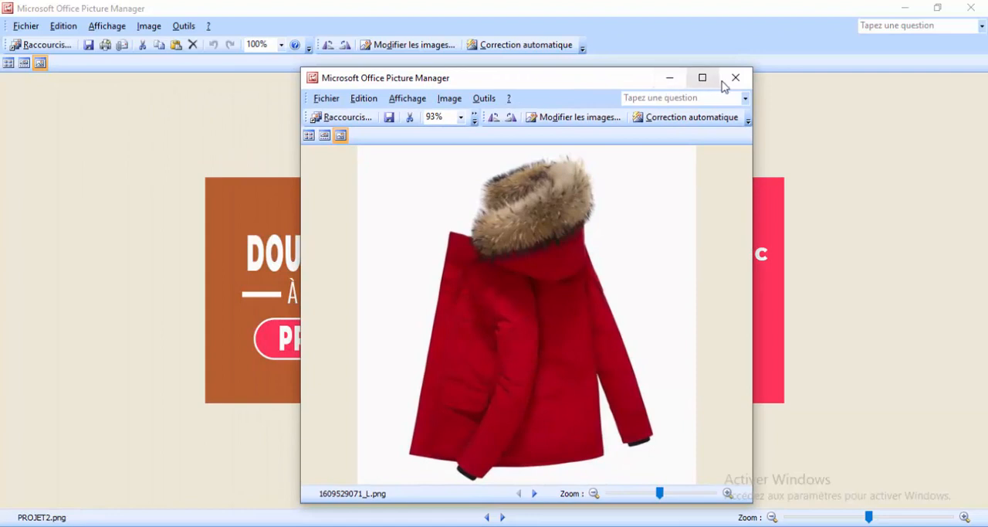
click(669, 80)
drag(669, 11, 987, 271)
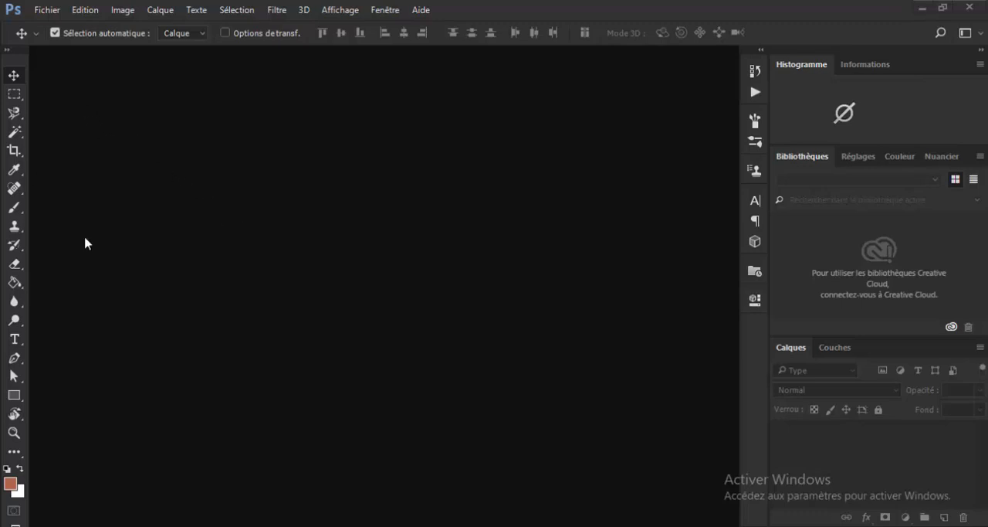
- Create a new document named b2, 800 x 312 pixels at 300 pixels per inch, in RGB with a white background
click(47, 10)
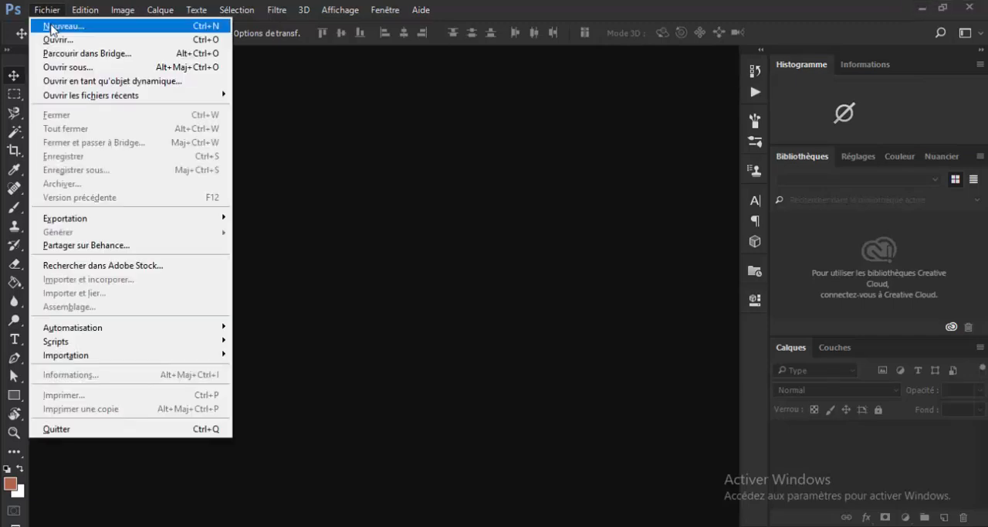
click(53, 28)
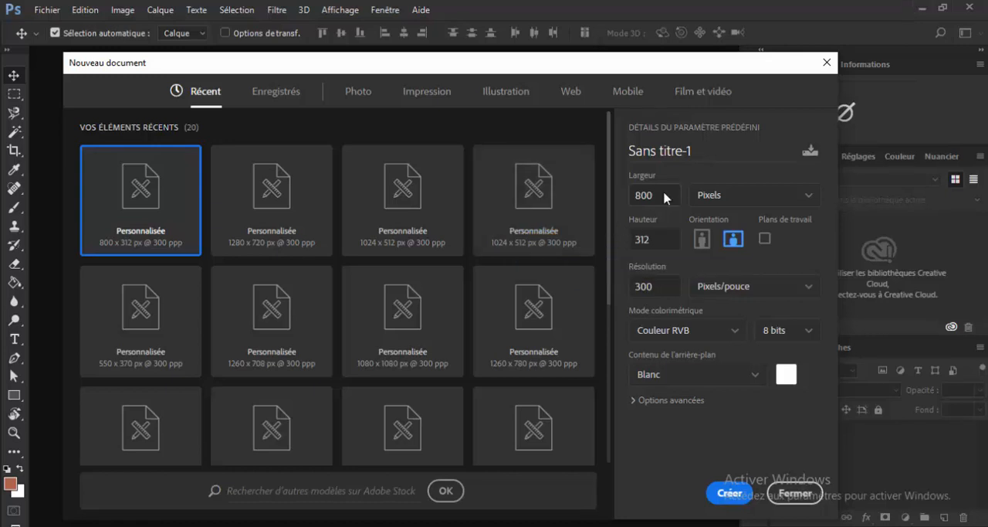
drag(666, 197, 622, 195)
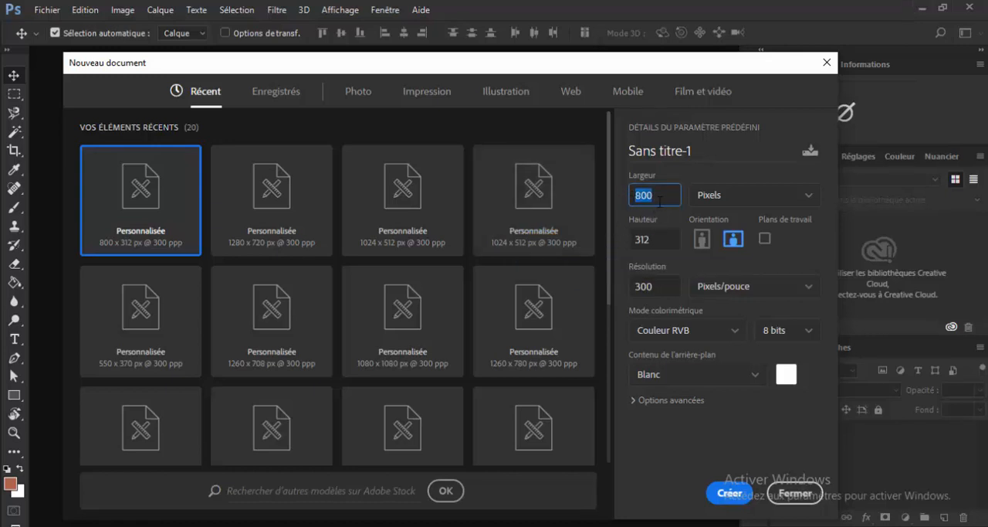
drag(663, 238, 625, 246)
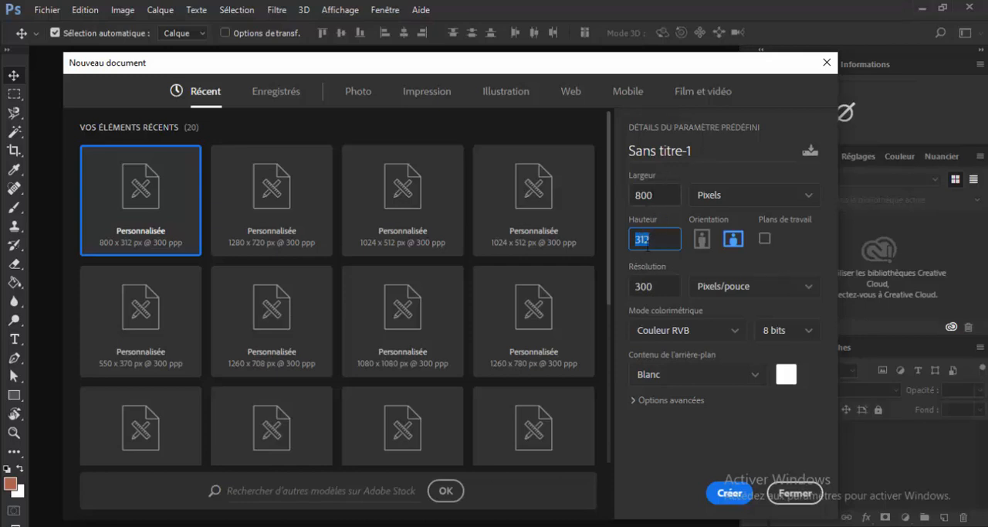
click(704, 151)
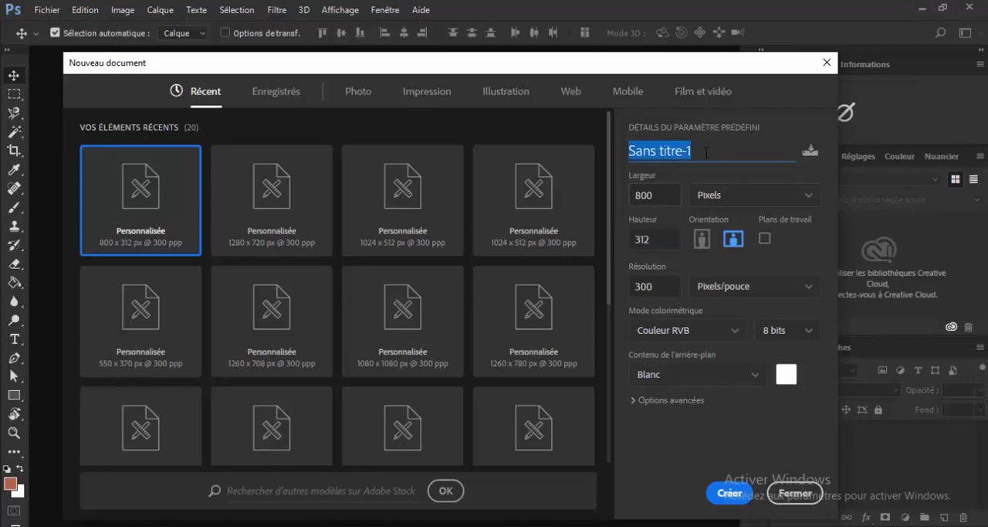
text(ba)
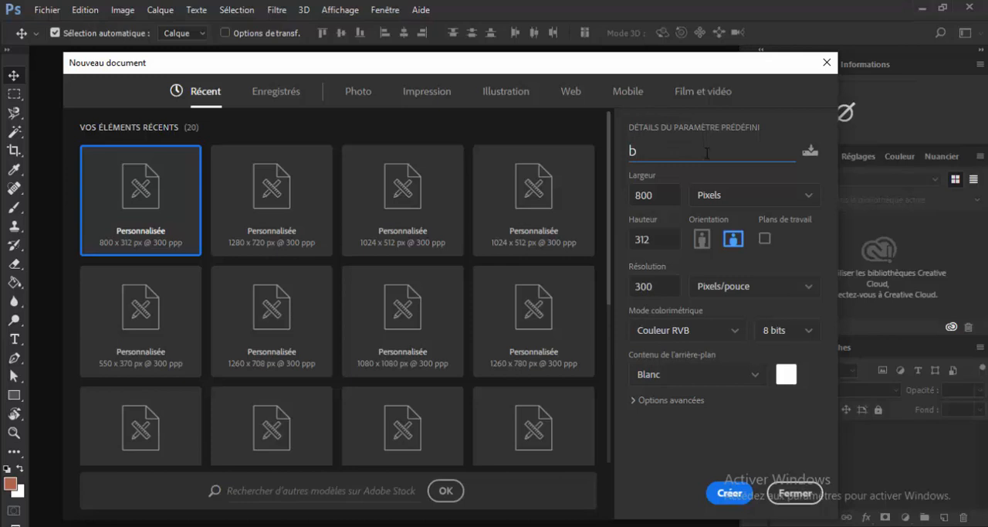
text(2)
click(729, 495)
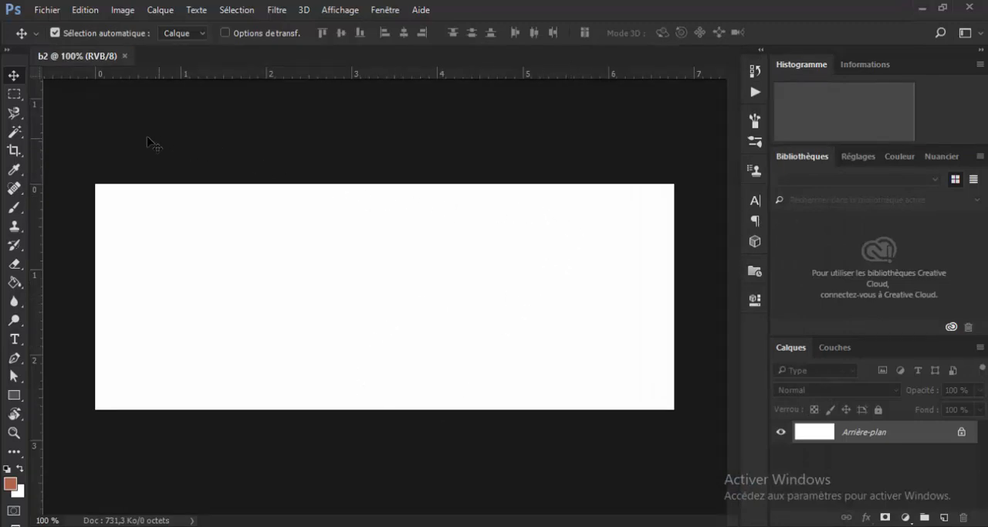
- Add a solid colour fill layer in a saturated dark orange above the background
click(905, 518)
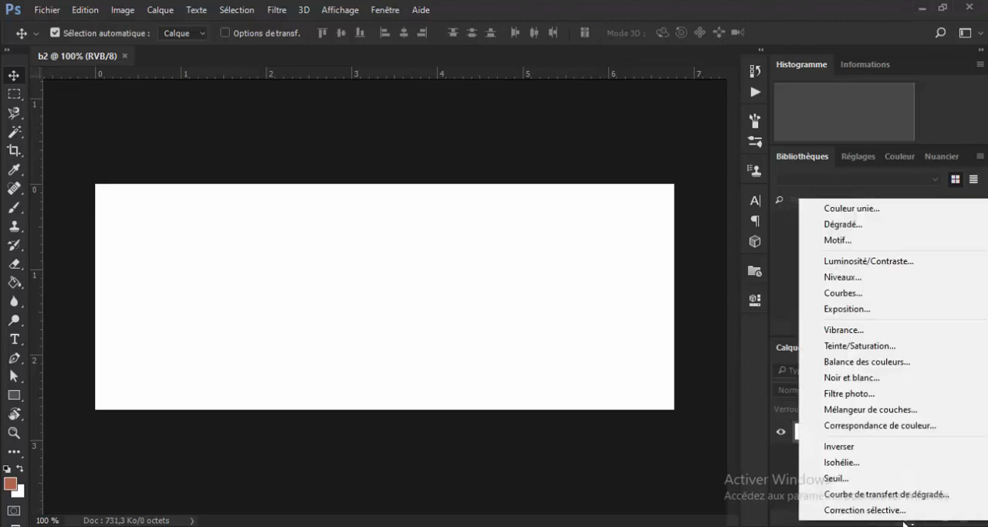
click(842, 210)
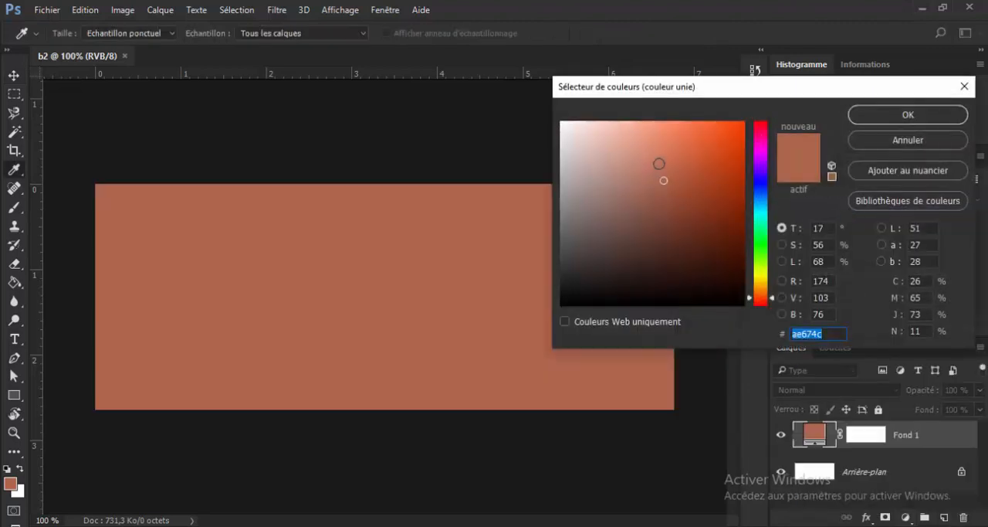
mouse_move(679, 144)
mouse_down()
mouse_move(692, 135)
mouse_move(715, 152)
mouse_move(703, 150)
mouse_move(701, 170)
mouse_move(717, 167)
mouse_up()
click(850, 114)
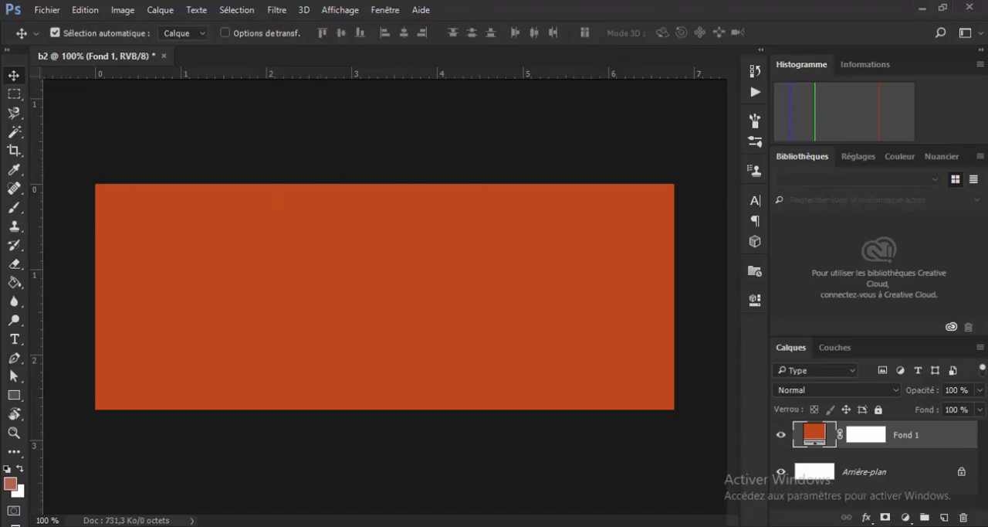
- Compare the orange canvas with the reference banner PROJET2.png
drag(987, 267, 473, 0)
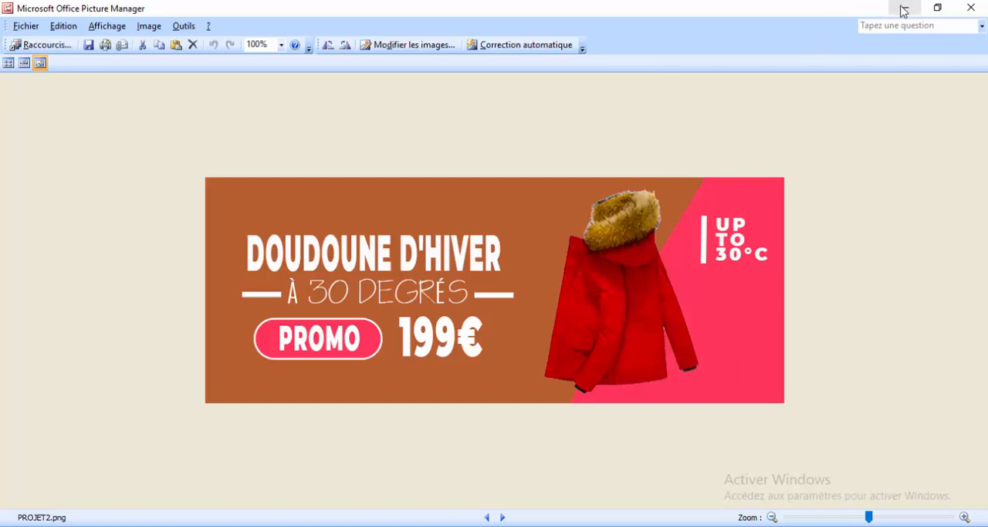
drag(792, 17, 747, 71)
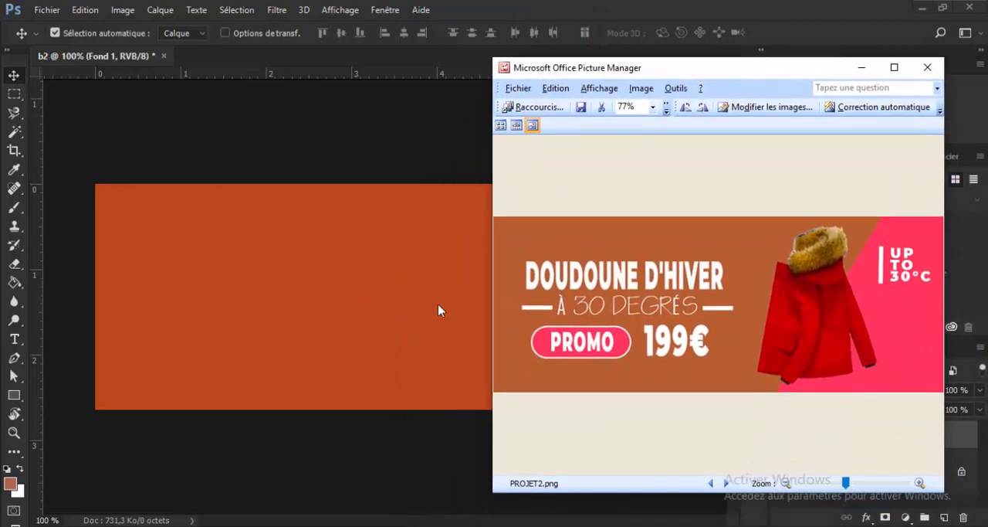
drag(793, 75, 987, 231)
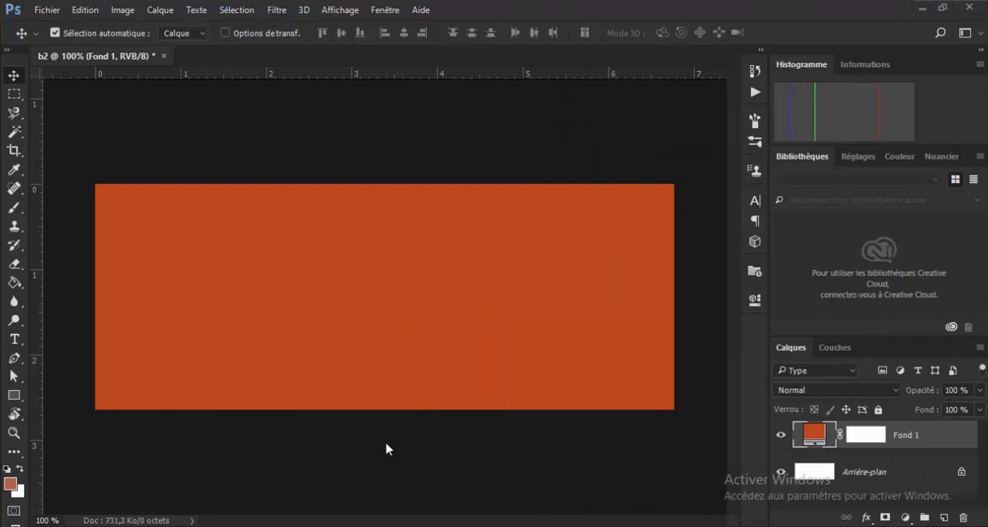
mouse_move(371, 526)
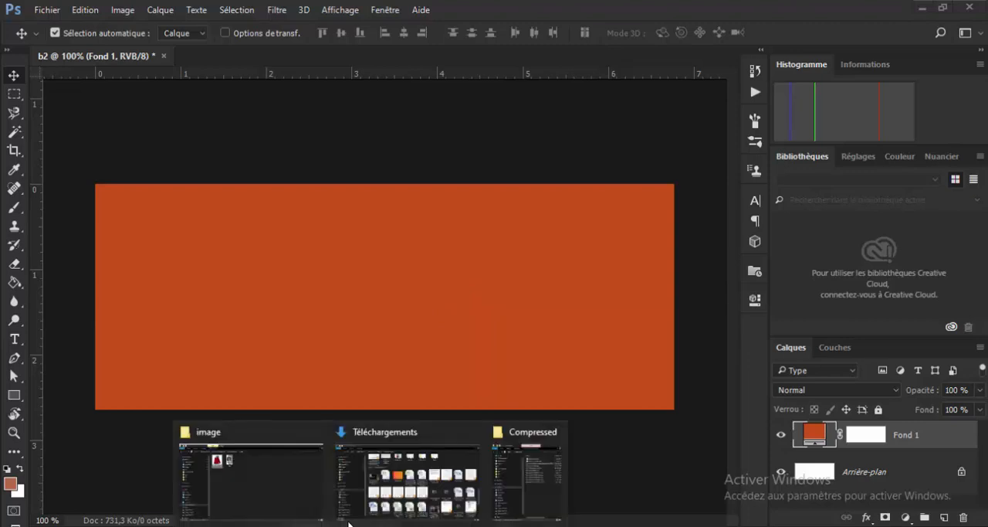
click(307, 469)
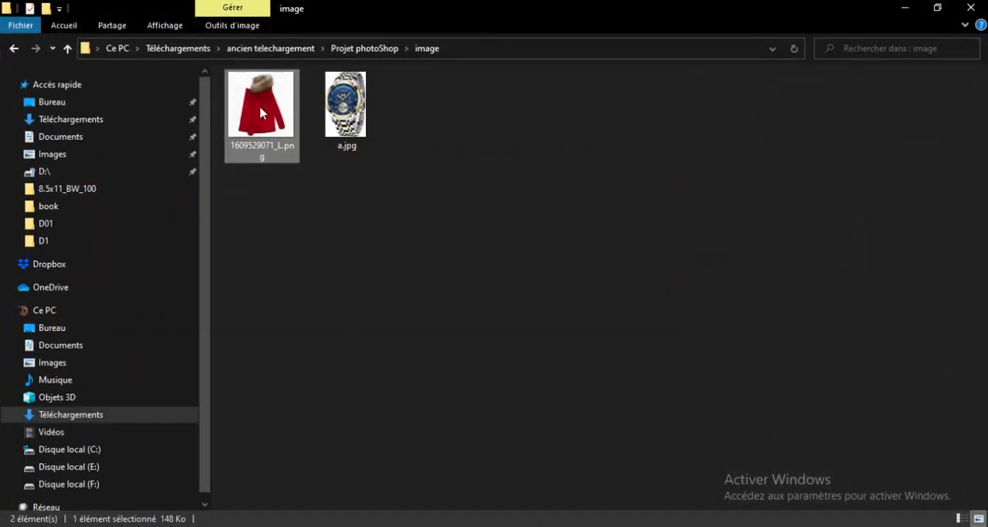
right_click(264, 102)
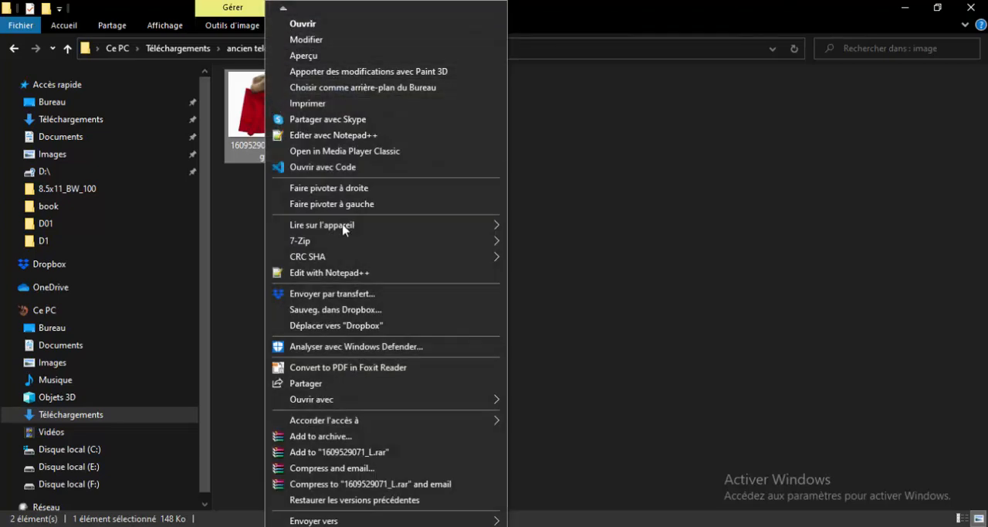
mouse_move(489, 399)
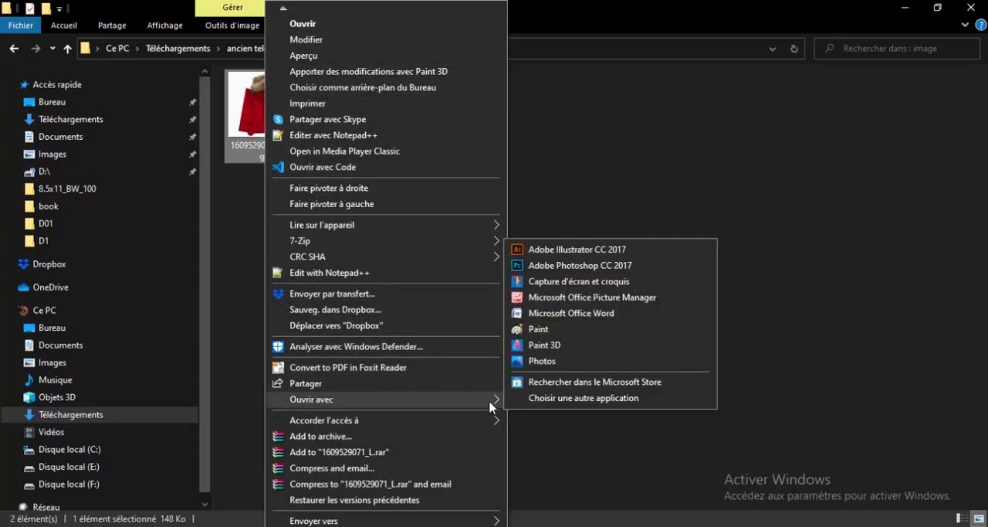
click(551, 272)
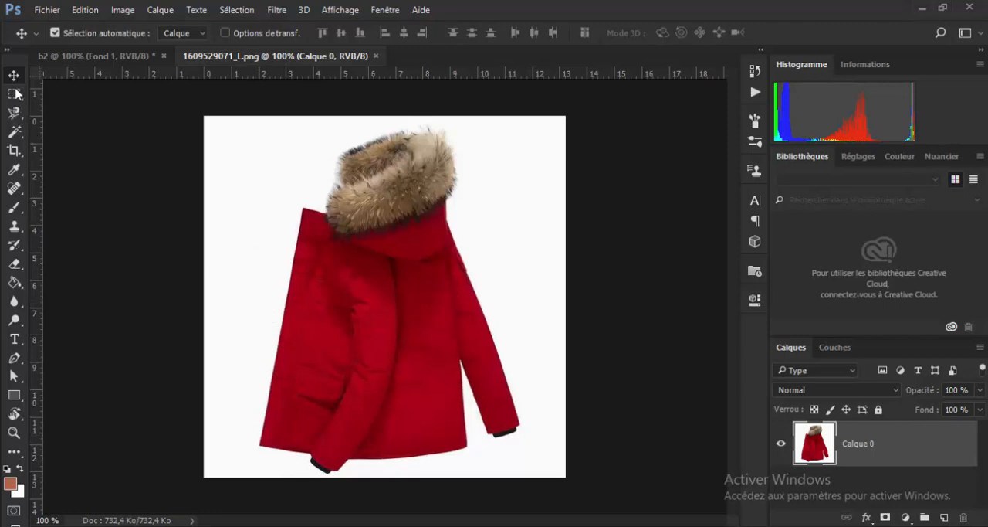
- Select the white background around the coat with the Magic Wand at tolerance 32, delete it and clear the selection
click(17, 134)
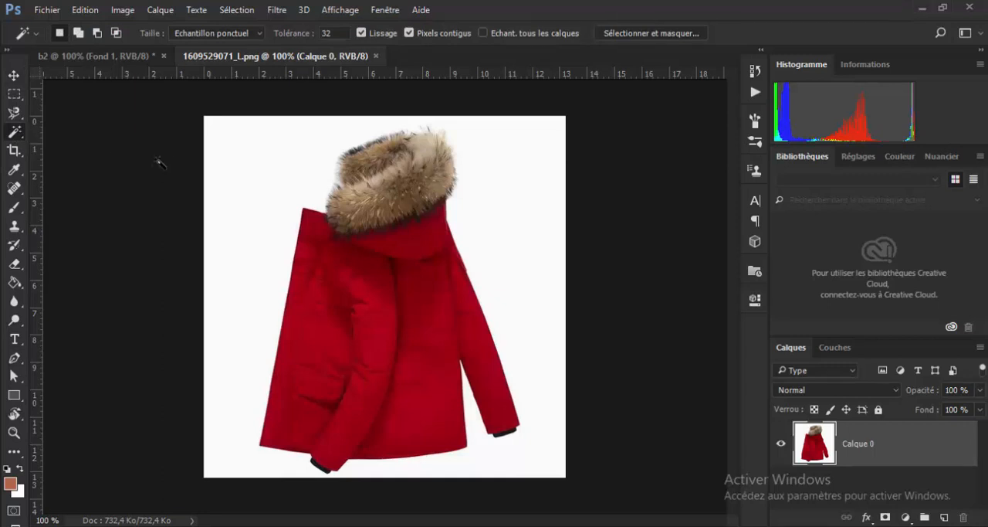
click(262, 161)
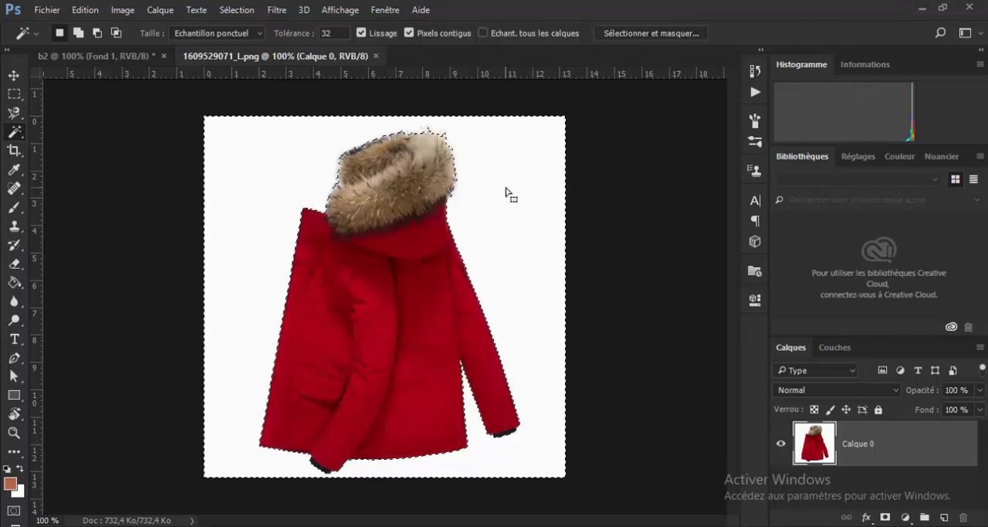
key(Delete)
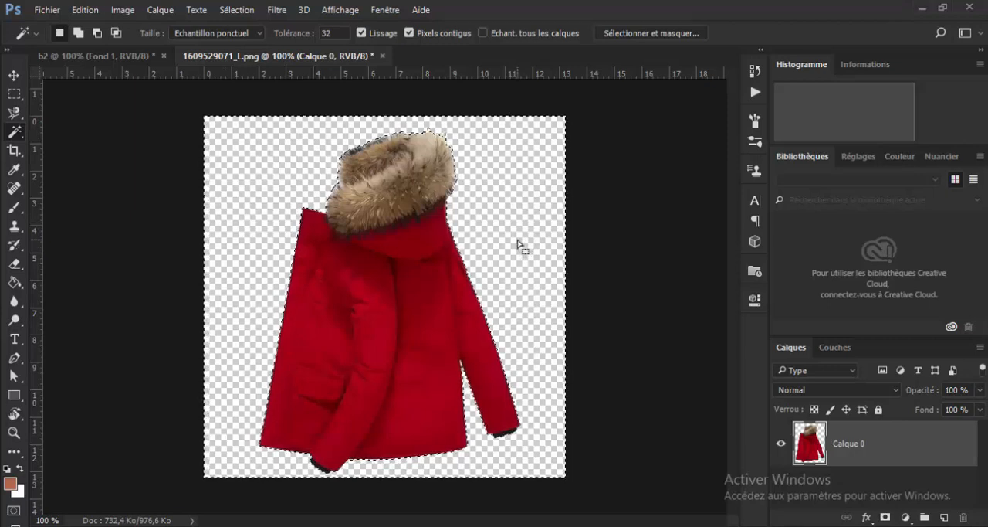
key(ctrl+d)
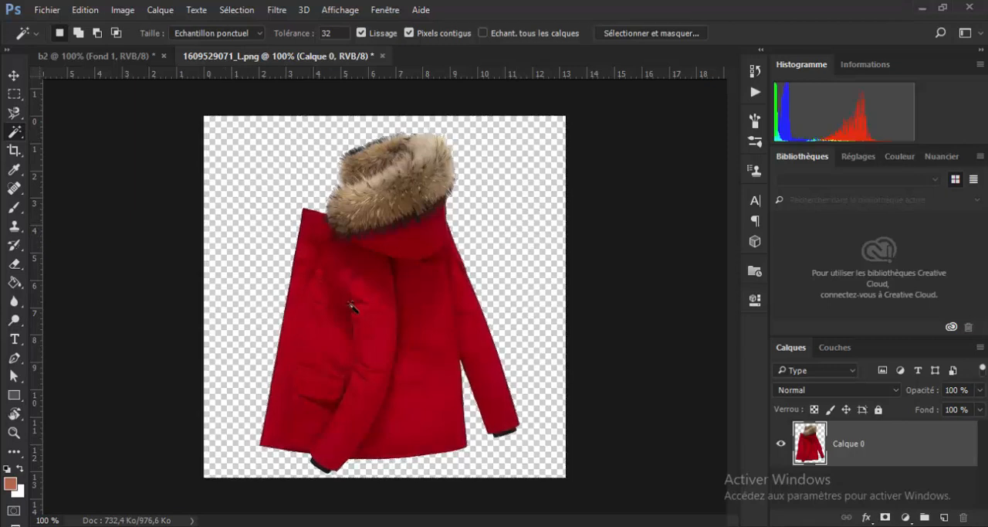
- Move the cut-out coat into the b2 document, placing it right of the canvas centre with its hood just below the upper edge
click(13, 77)
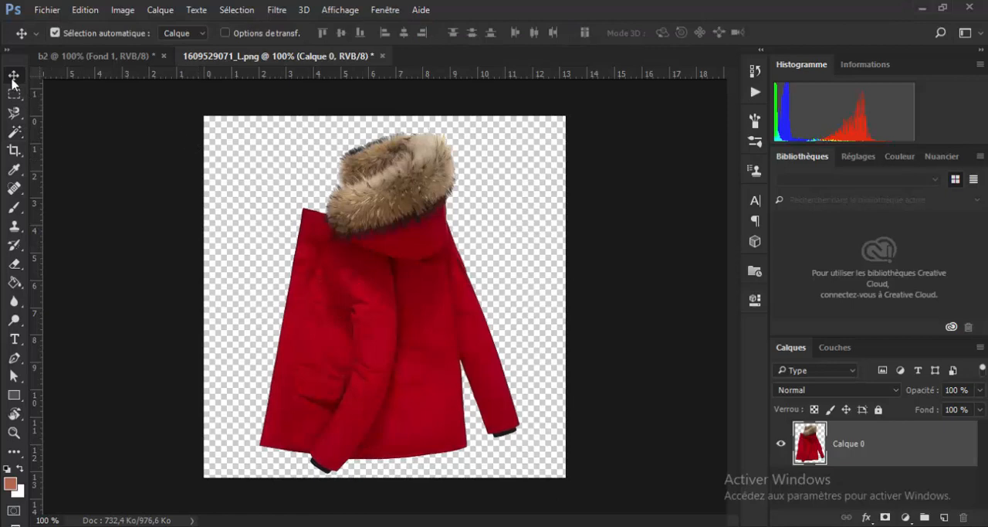
drag(382, 278, 96, 127)
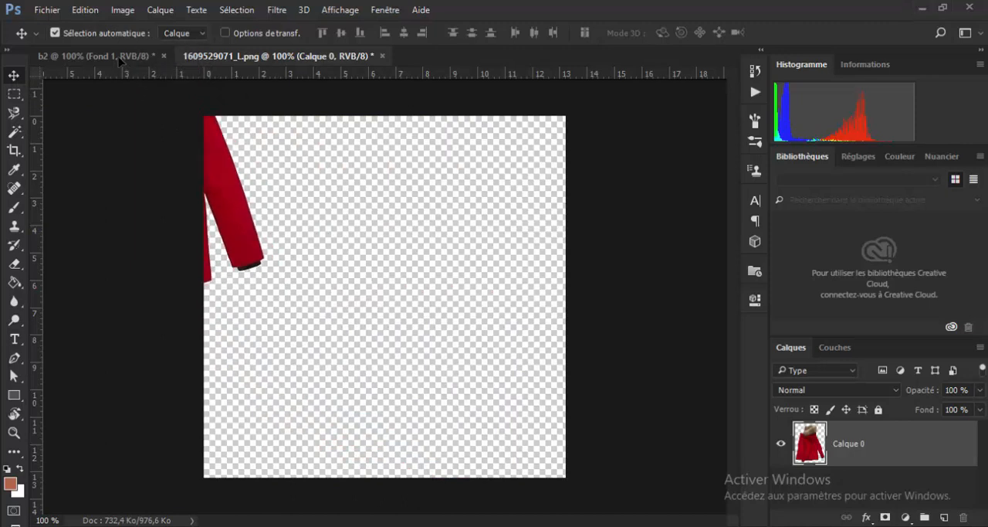
drag(120, 60, 253, 149)
mouse_move(503, 295)
mouse_down()
mouse_move(500, 276)
mouse_move(422, 271)
mouse_move(474, 274)
mouse_move(487, 291)
mouse_up()
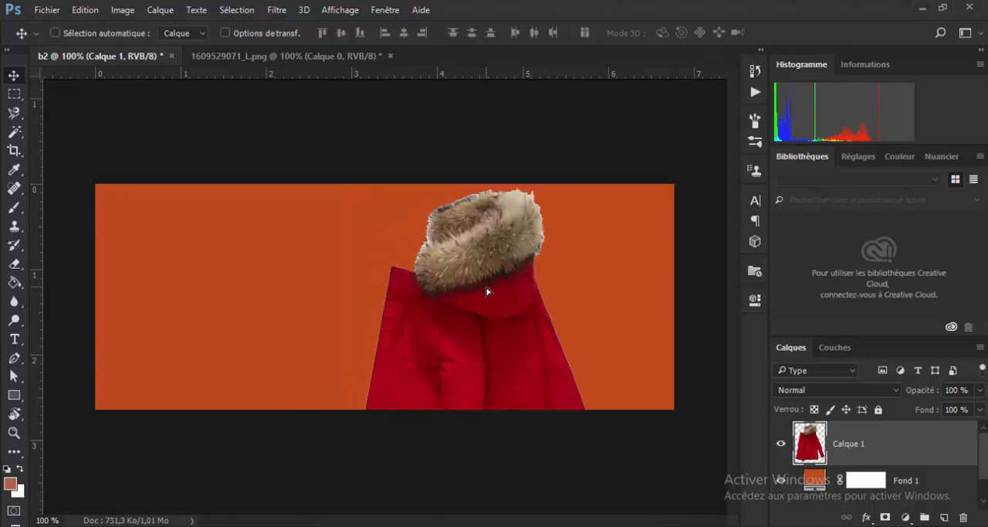
- Scale the coat to about 58% and place it in the right half of the banner, vertically centred
key(ctrl+t)
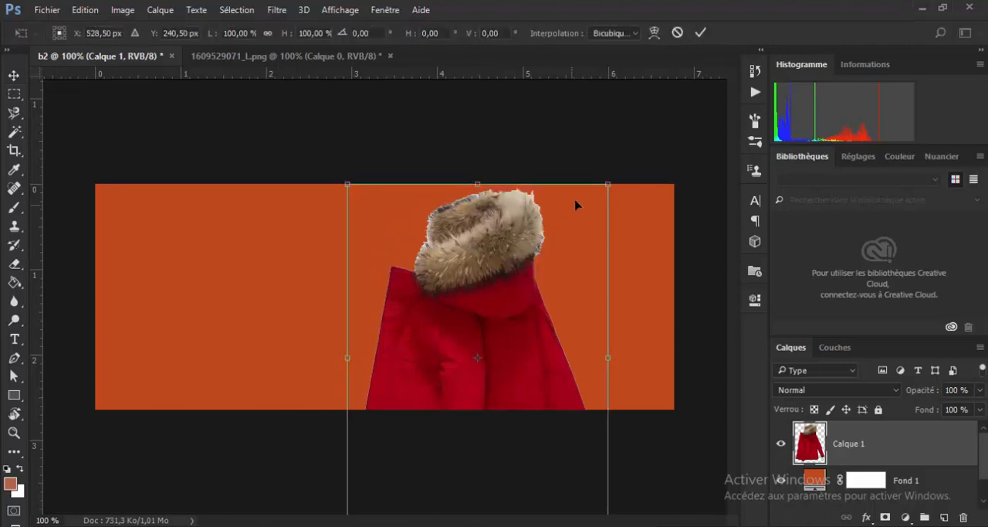
drag(610, 183, 536, 314)
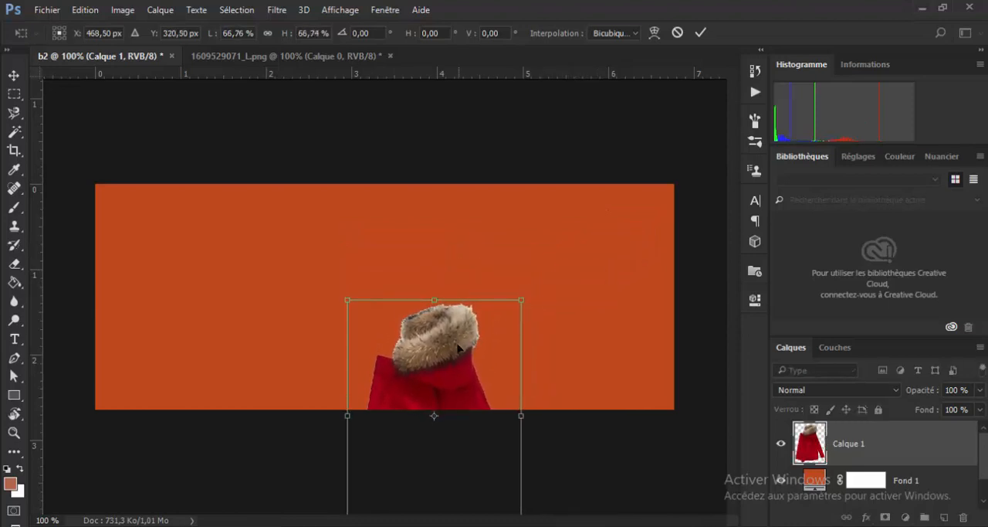
drag(453, 357, 505, 242)
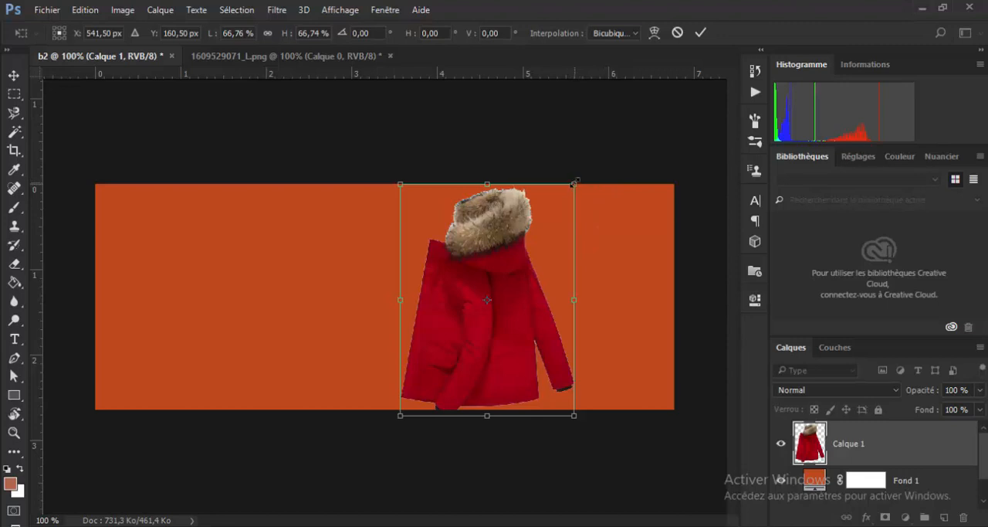
drag(573, 183, 552, 214)
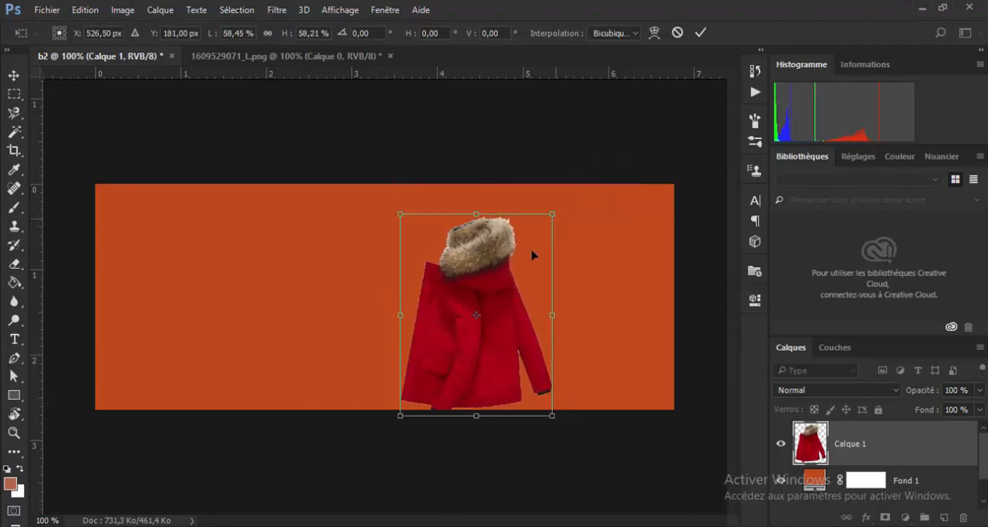
drag(498, 317, 543, 300)
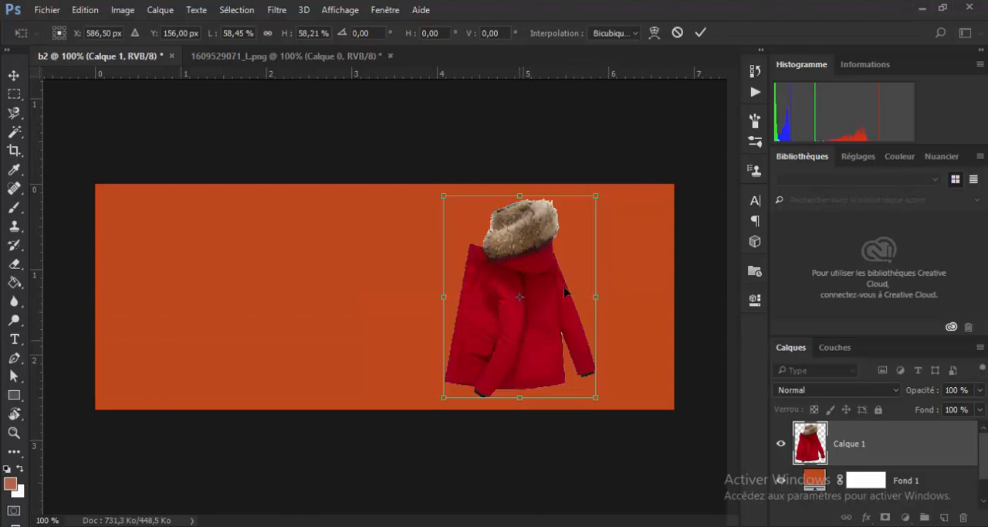
click(701, 35)
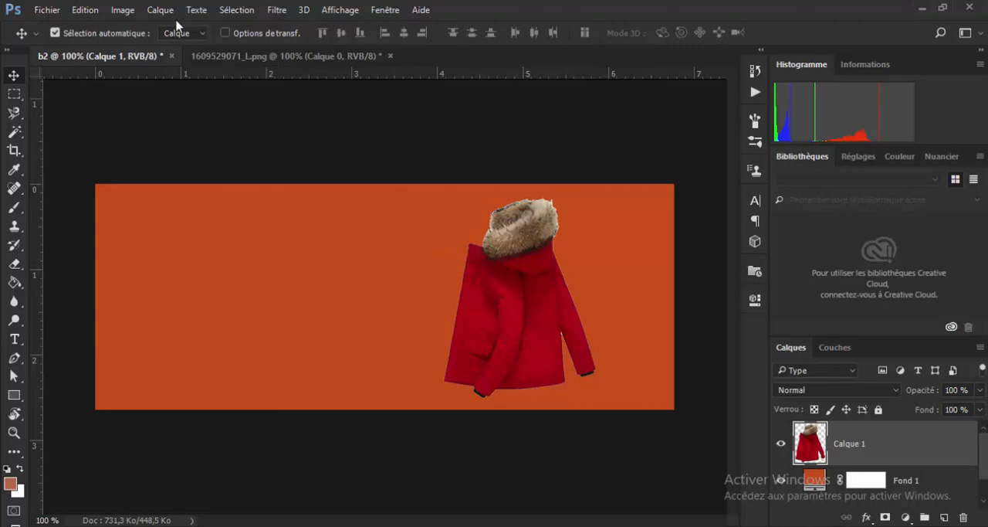
- Raise the coat's saturation to slightly above +28 and its vibrance a little, and shift the coat slightly left
click(123, 10)
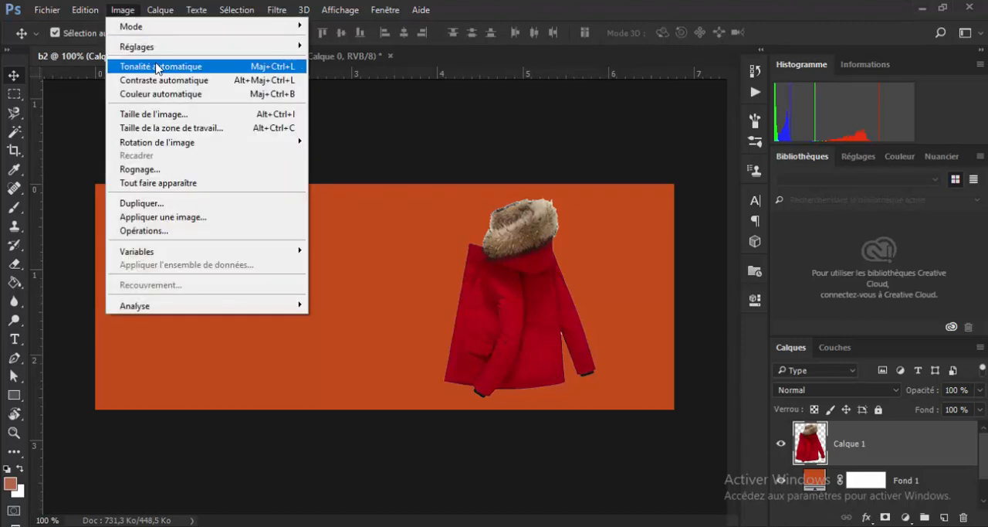
mouse_move(179, 47)
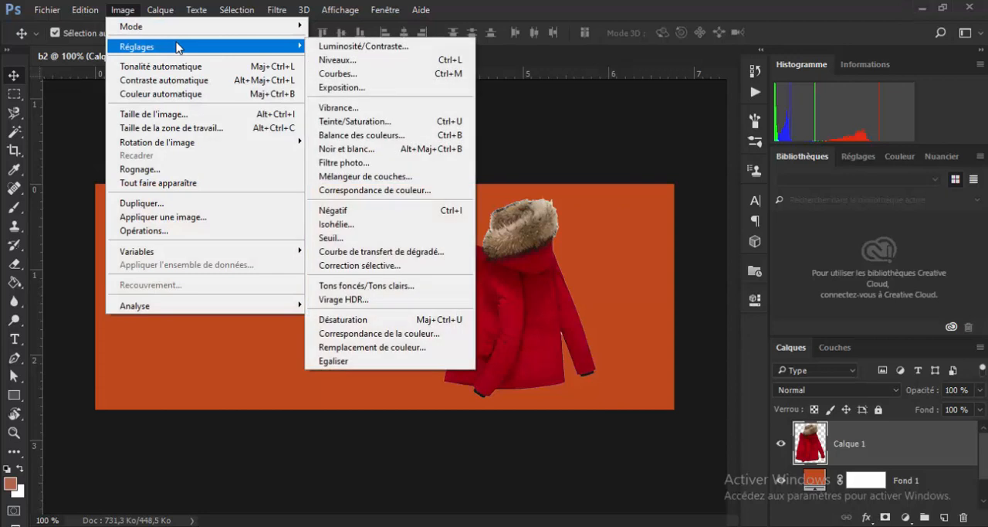
click(366, 109)
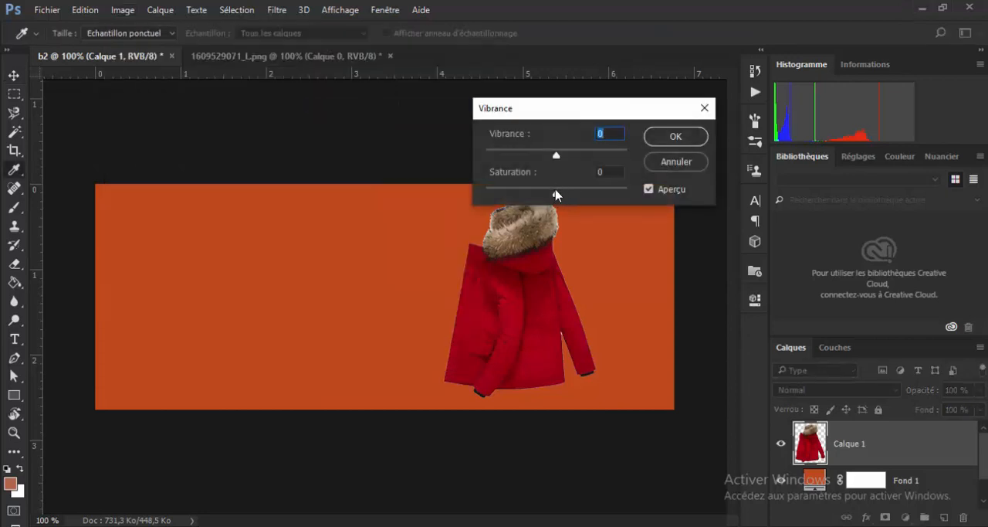
drag(556, 194, 574, 195)
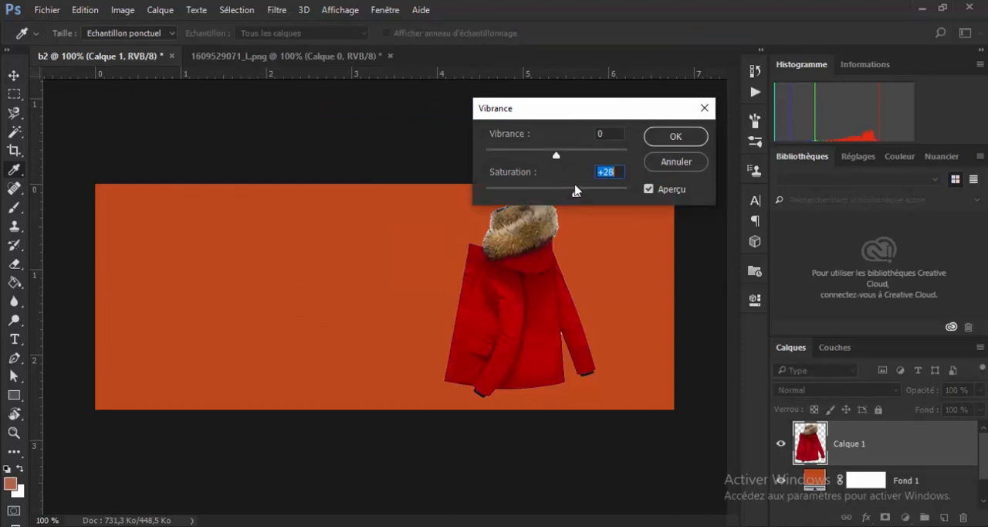
drag(557, 158, 560, 159)
drag(576, 195, 579, 196)
click(676, 137)
key(v)
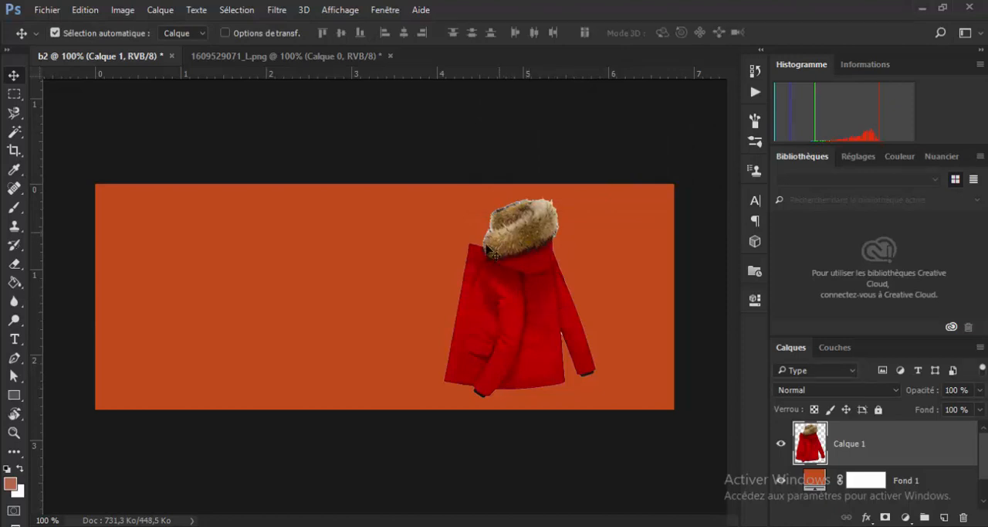
drag(509, 282, 500, 282)
- Change the orange background fill layer's colour to the light red d33d3d
click(298, 292)
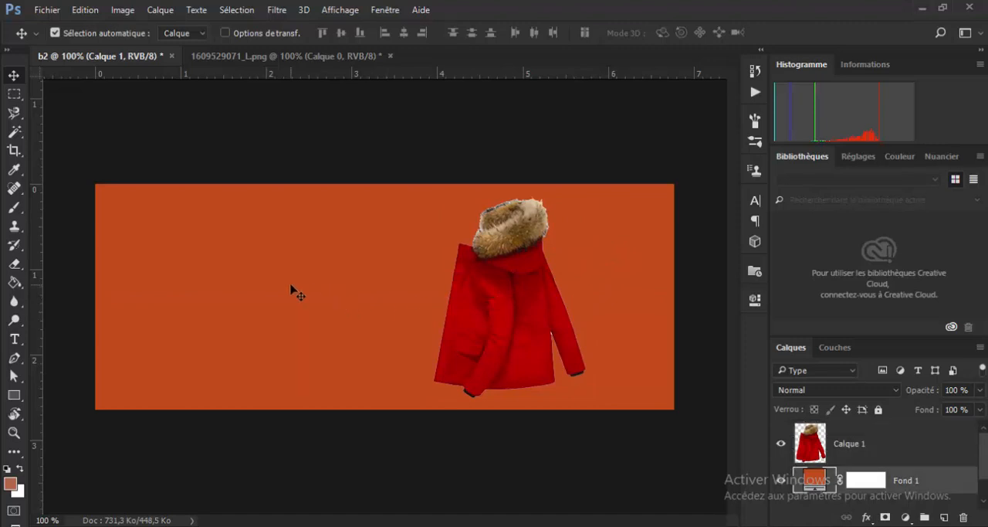
double_click(812, 483)
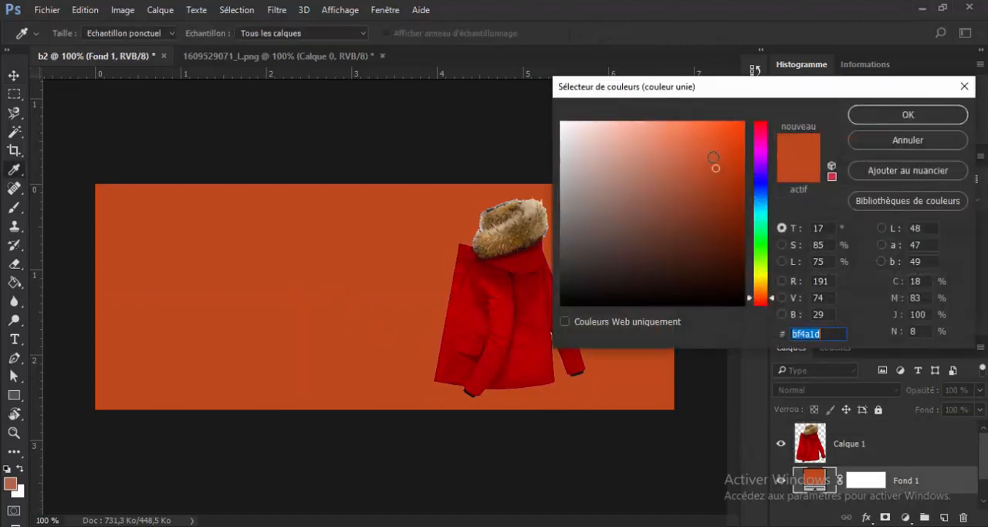
drag(715, 167, 725, 146)
click(484, 275)
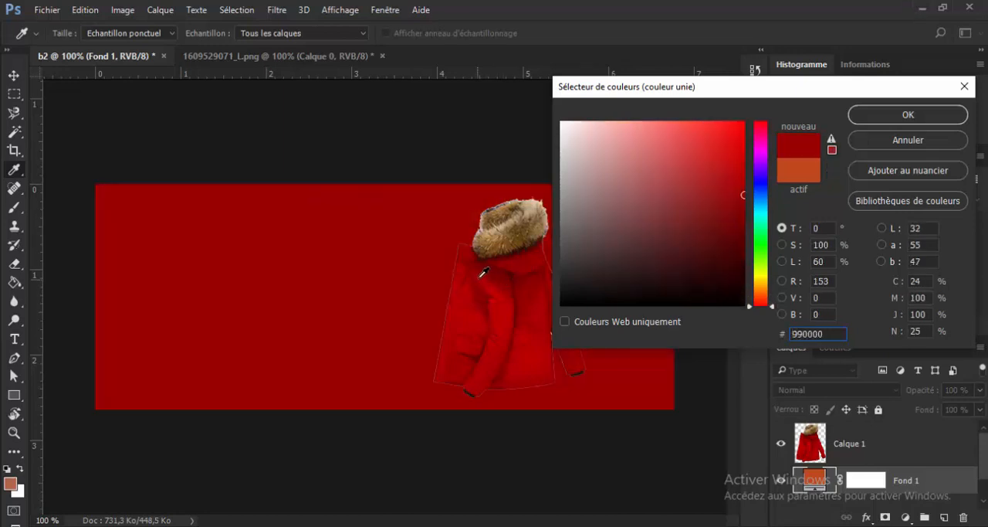
click(719, 182)
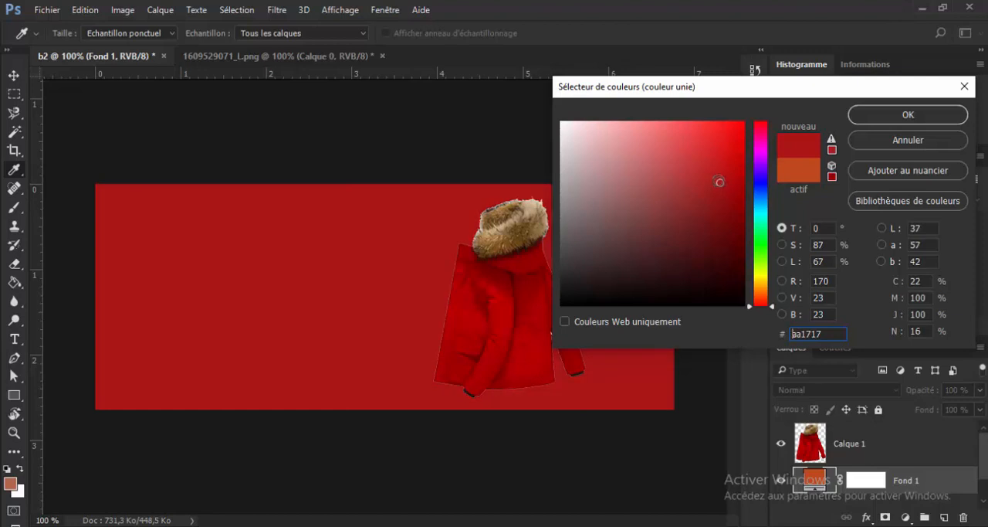
mouse_move(719, 182)
mouse_down()
mouse_move(694, 164)
mouse_move(711, 175)
mouse_move(727, 161)
mouse_move(705, 185)
mouse_up()
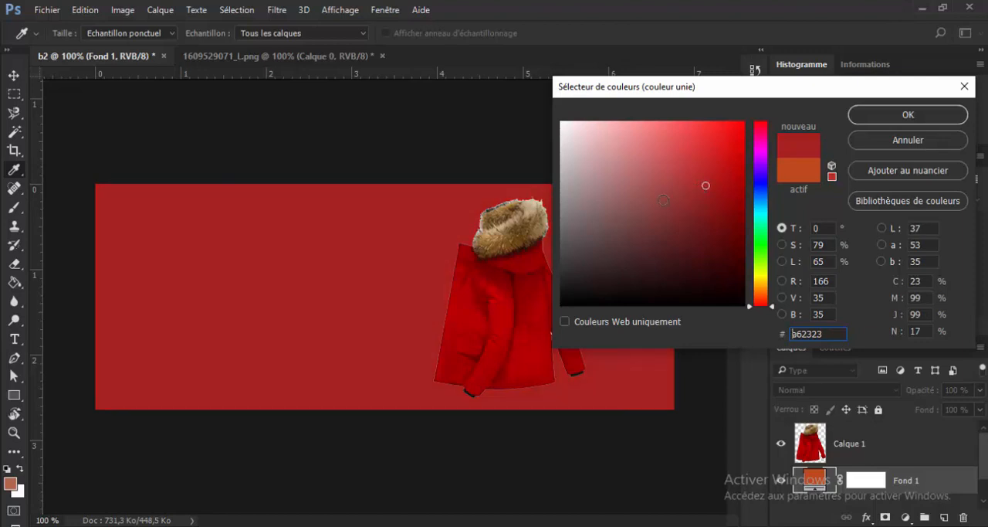
click(691, 153)
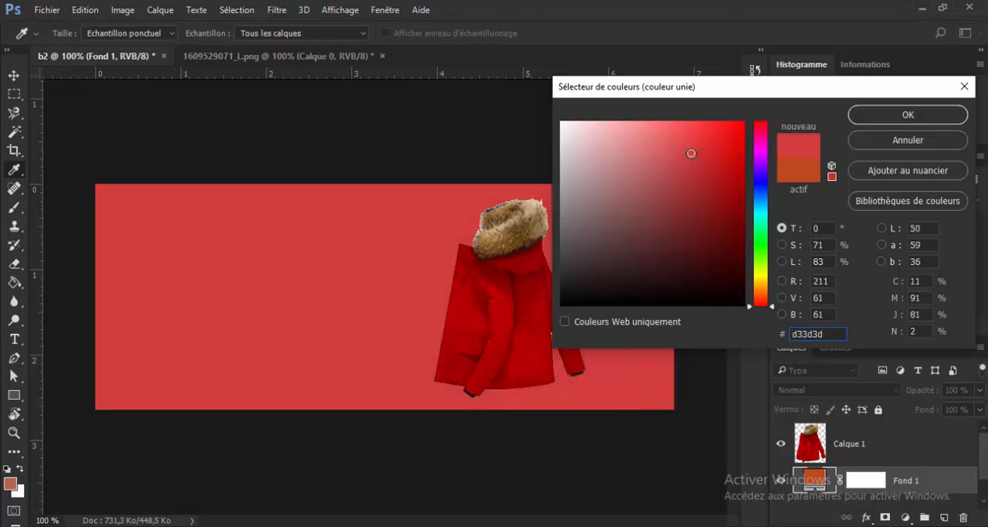
click(880, 115)
- Shift the coat slightly right at the same height, and compare the banner with the reference PROJET2.png
key(v)
click(524, 305)
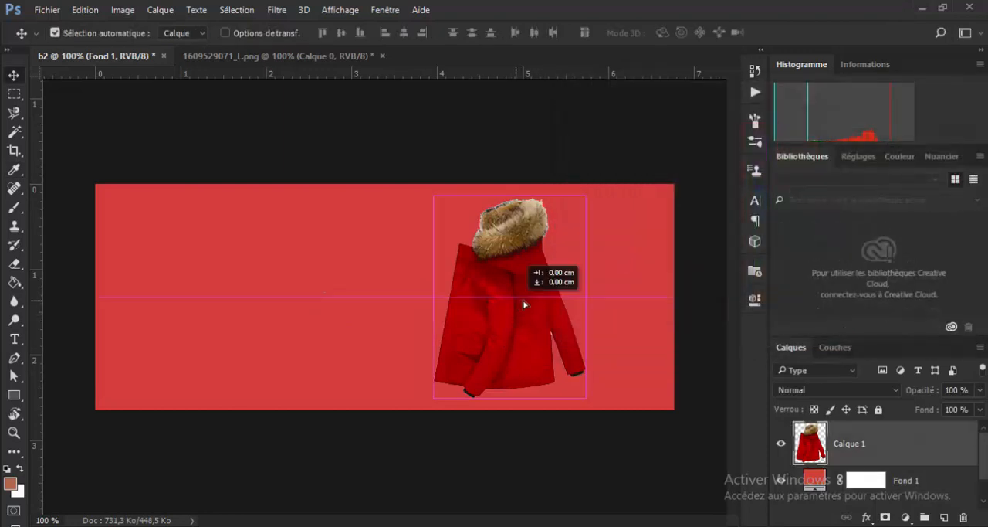
drag(524, 305, 546, 305)
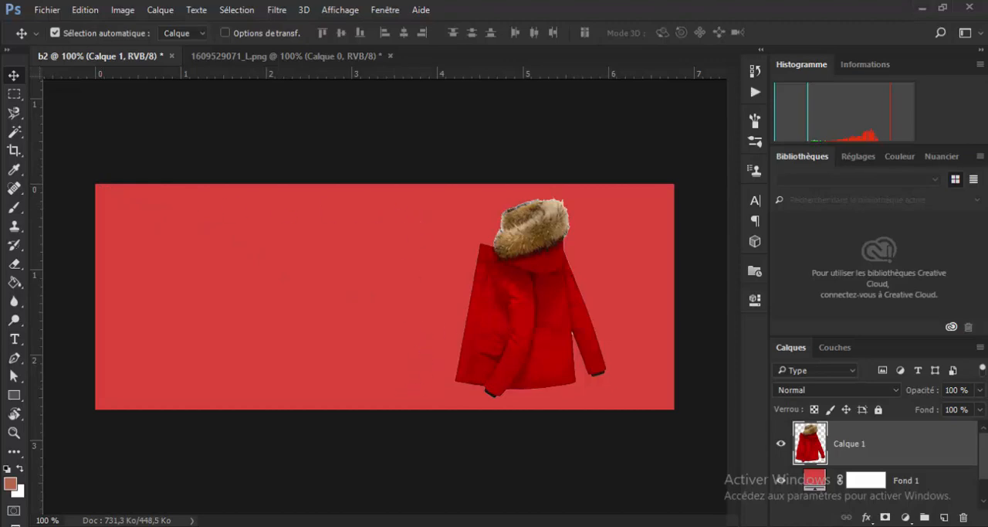
drag(275, 293, 448, 46)
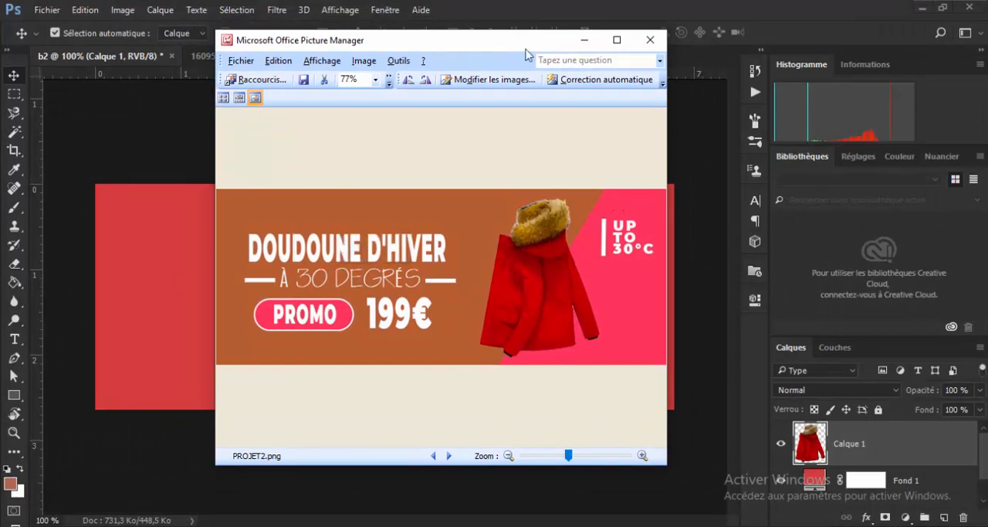
drag(526, 47, 607, 71)
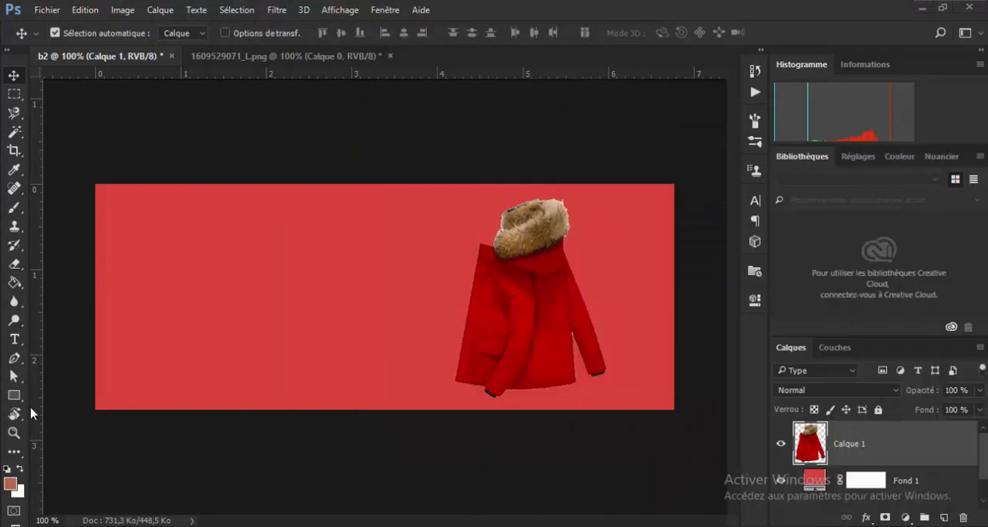
- Draw a closed four-cornered white Pen shape about 652 x 368 px over the banner's left part, with its right edge slanting beside the coat
click(18, 359)
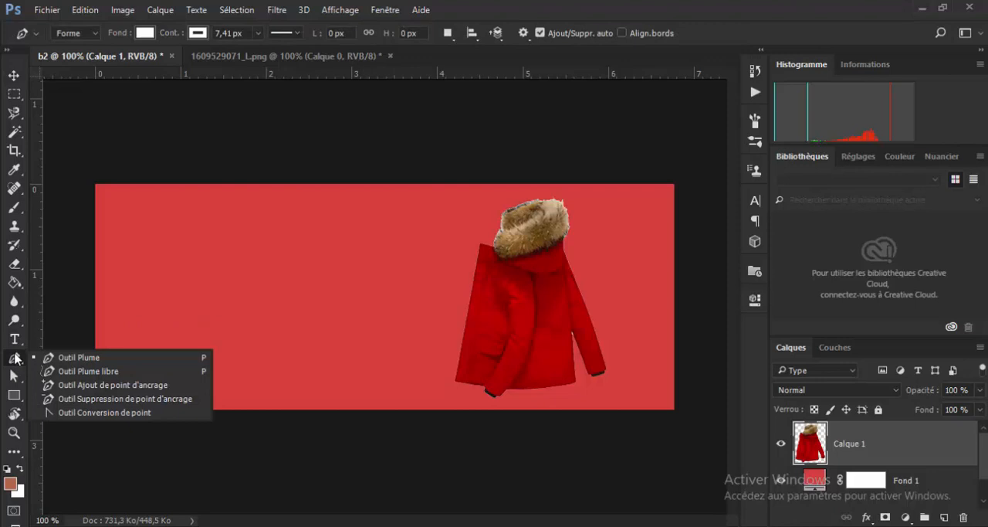
click(90, 357)
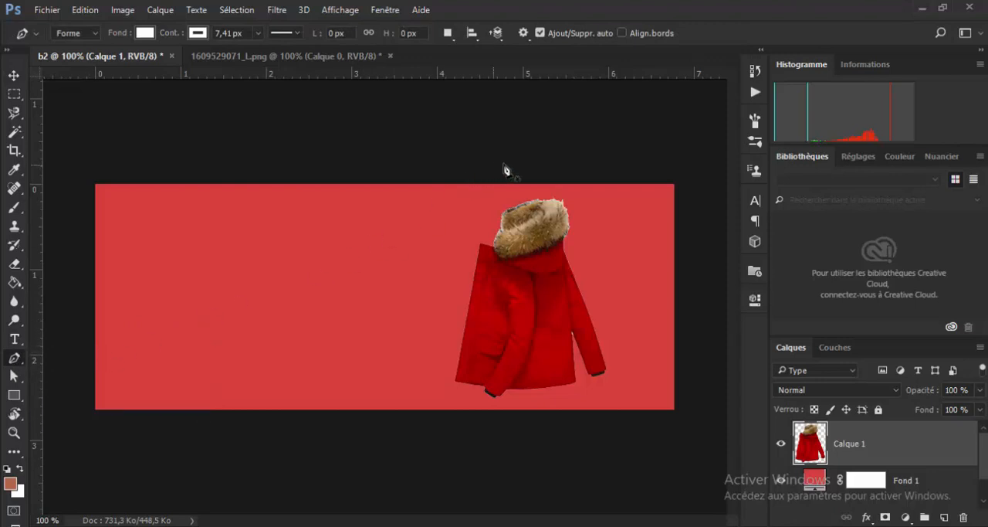
click(533, 164)
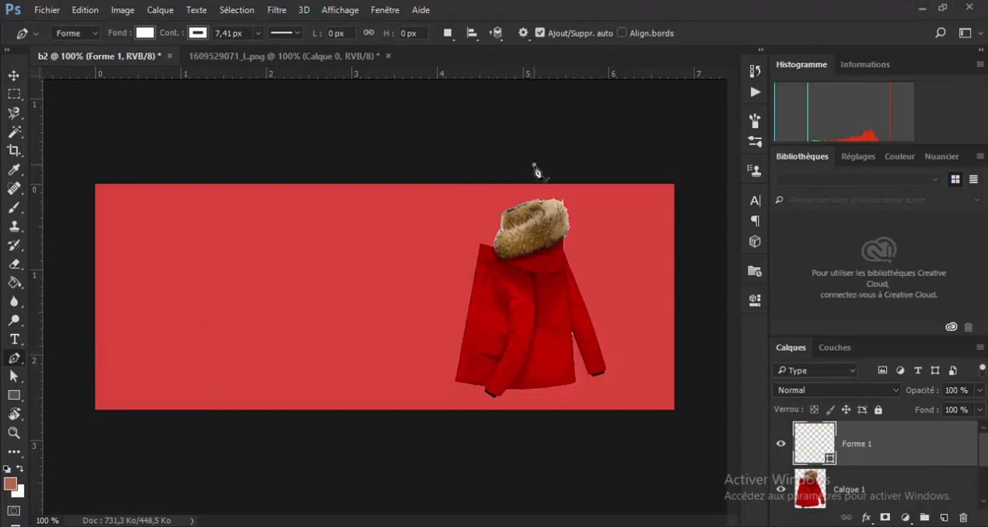
click(379, 422)
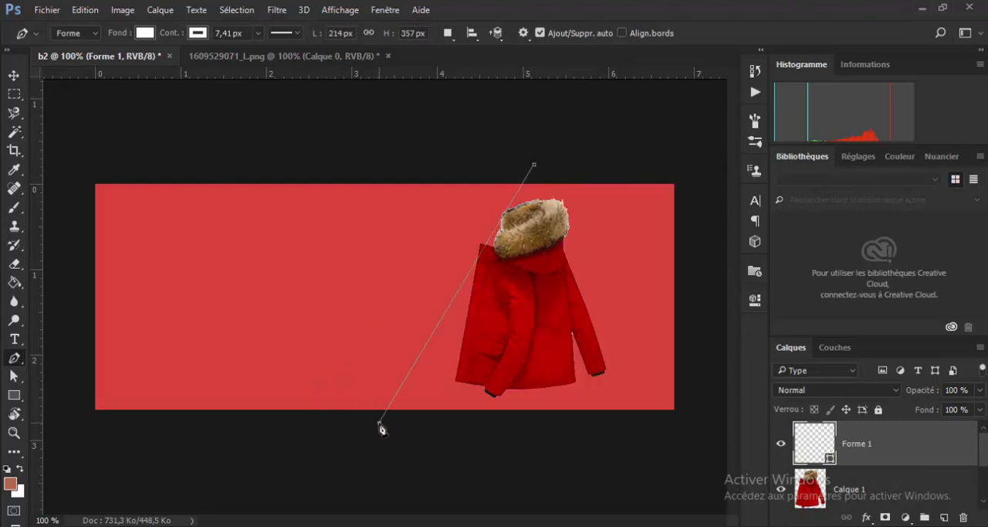
click(62, 425)
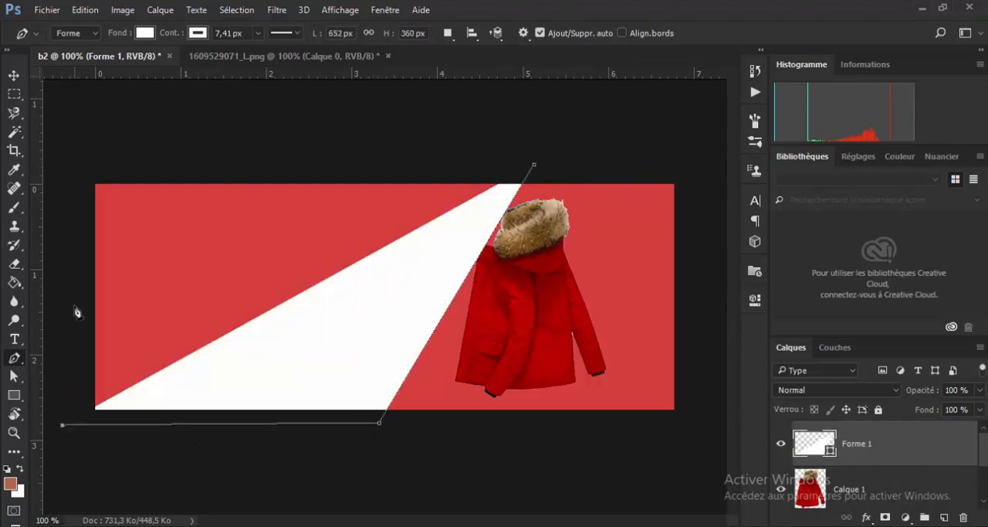
click(75, 160)
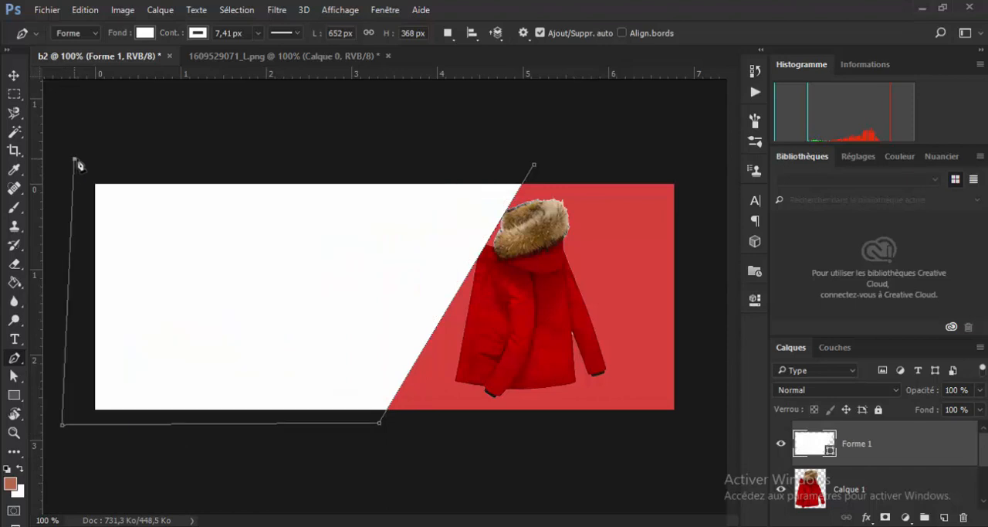
click(534, 169)
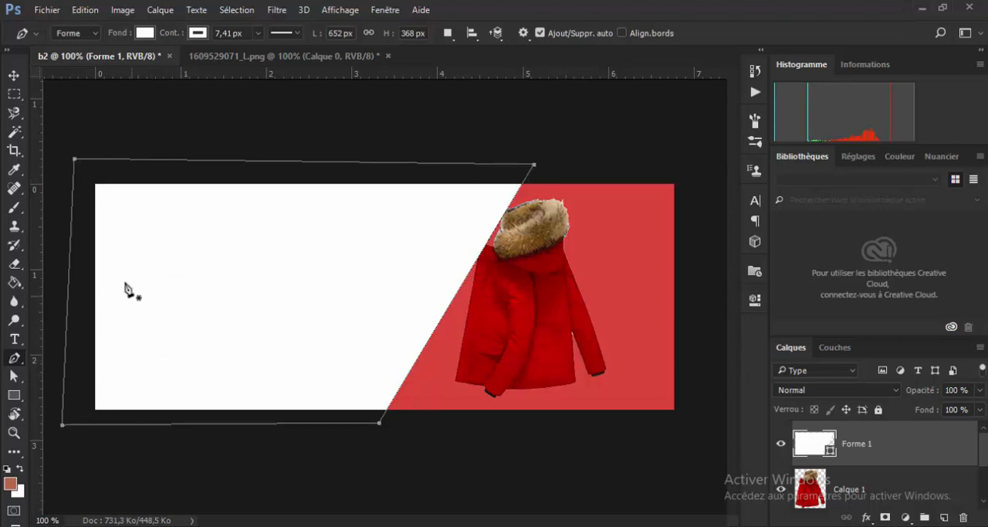
click(93, 32)
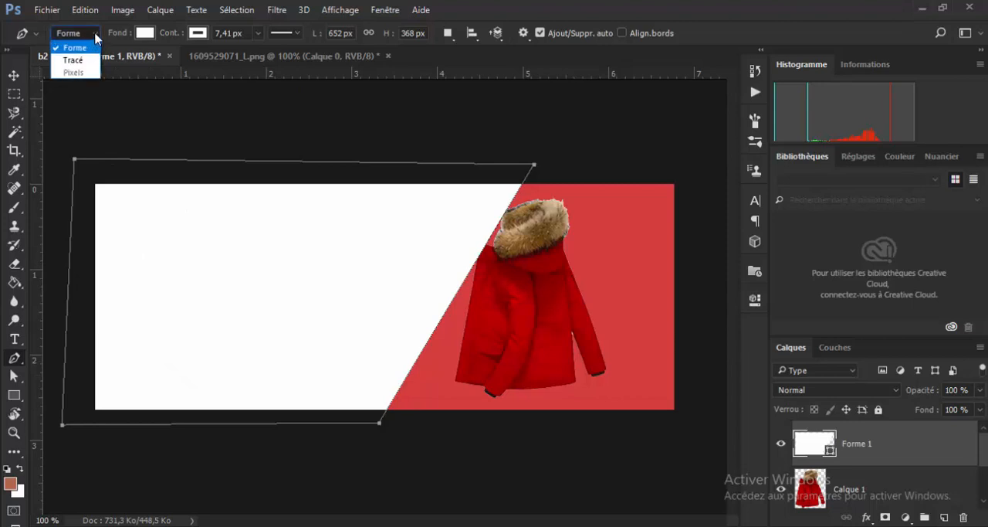
click(95, 31)
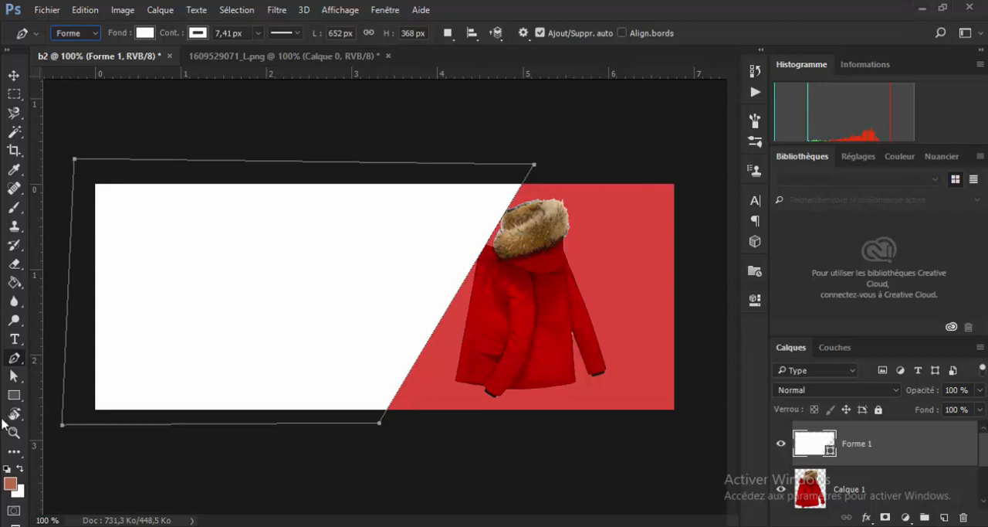
- Move the shape's two right corner points further right with Direct Selection, widening it to about 728 px with its slanted edge crossing the coat
click(14, 376)
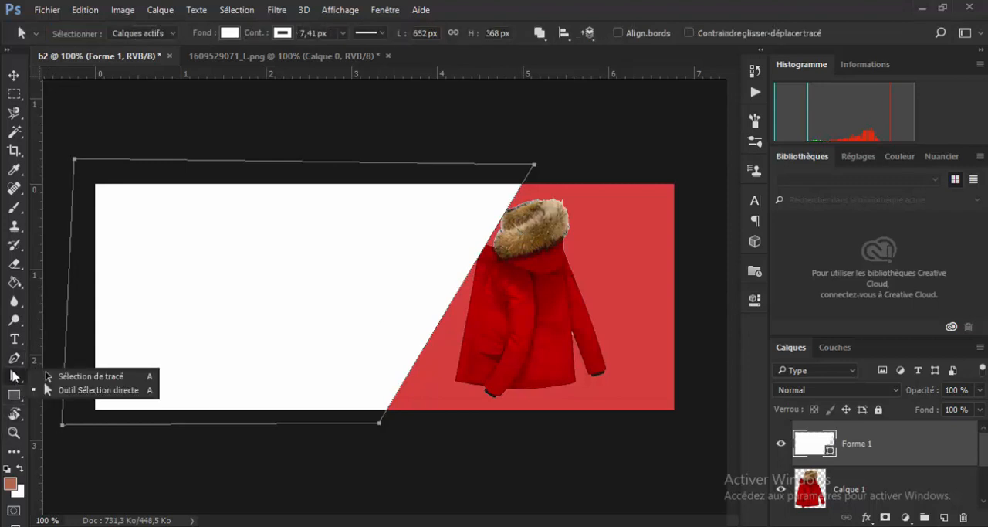
click(77, 390)
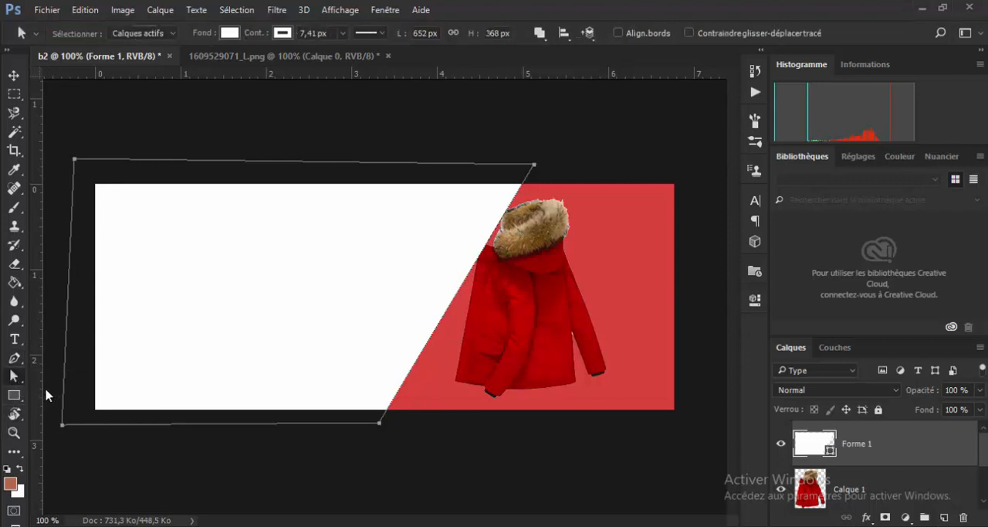
click(377, 416)
click(370, 386)
drag(534, 164, 588, 171)
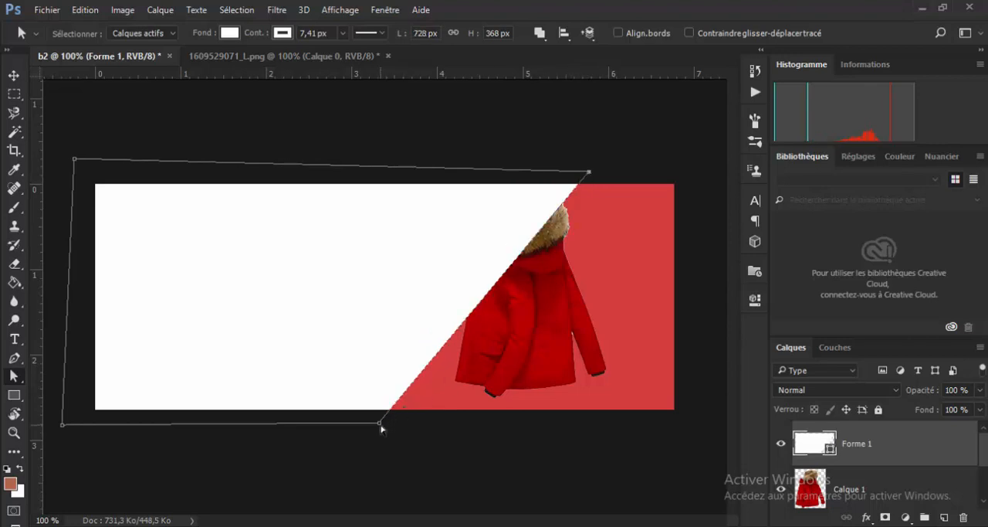
drag(382, 429, 466, 438)
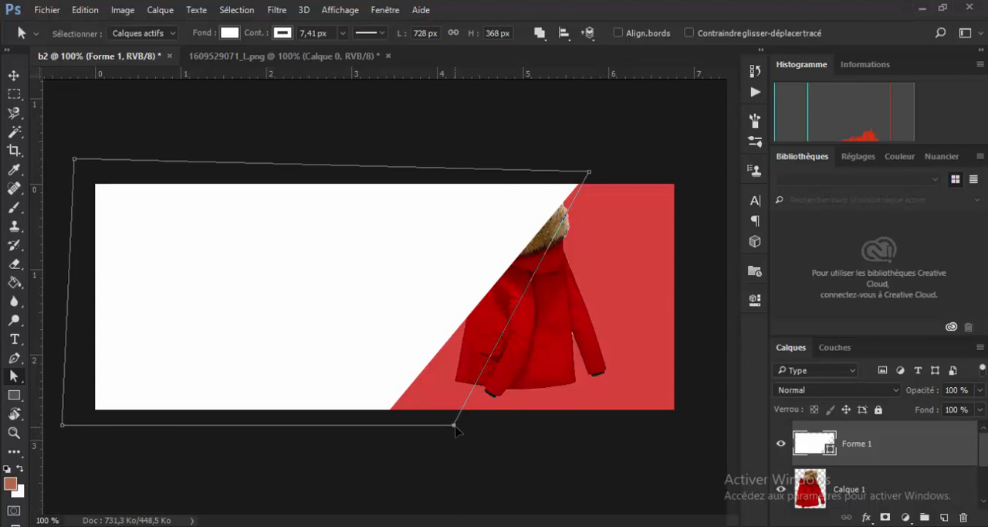
drag(454, 424, 457, 425)
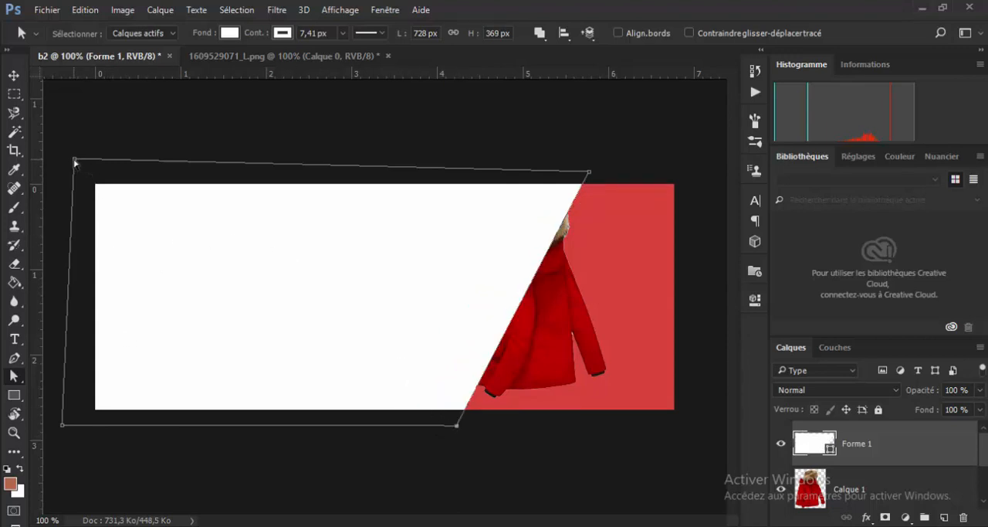
- Straighten the white shape's left side with Direct Selection by moving its two left corner points, resizing it to about 709 x 358 px
drag(74, 160, 75, 174)
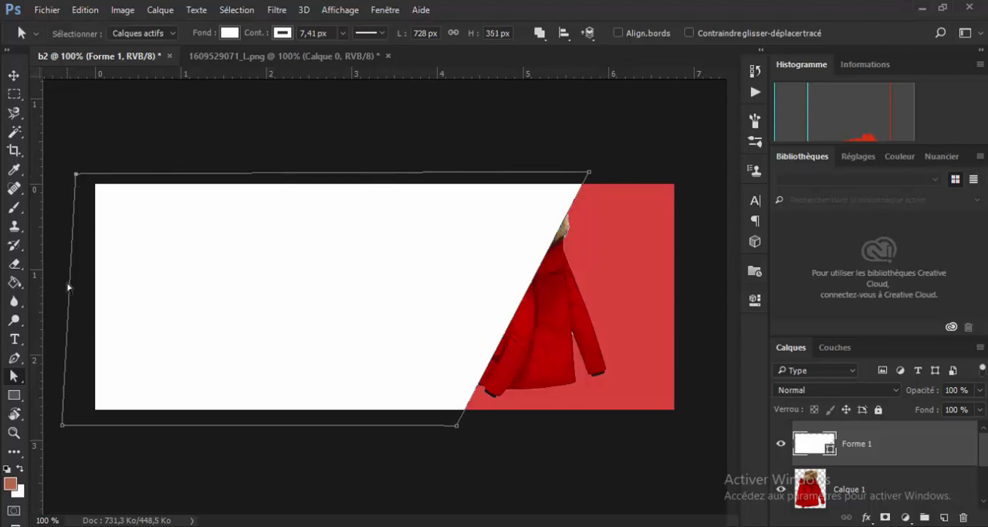
drag(62, 424, 80, 431)
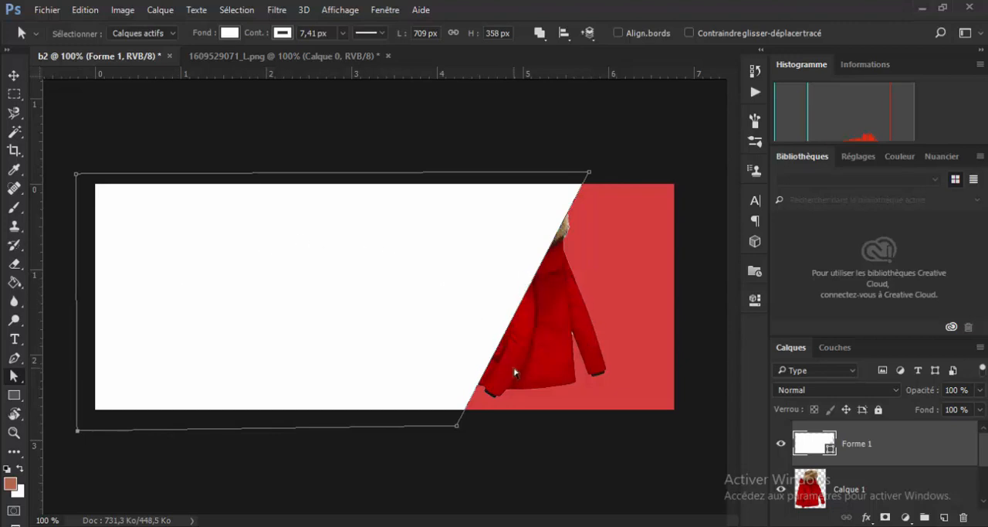
- Place the coat layer above the white shape layer and shift the coat slightly left
click(14, 77)
click(577, 324)
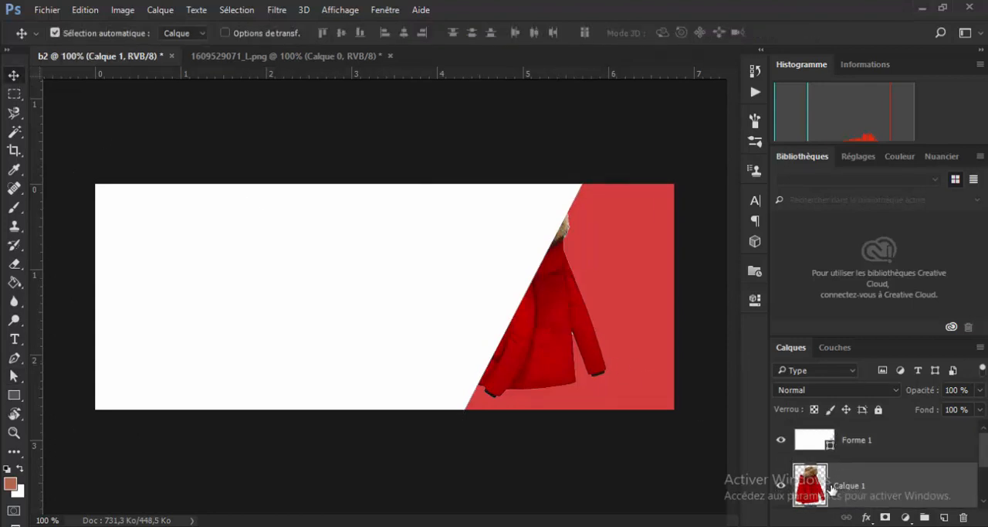
drag(849, 485, 845, 432)
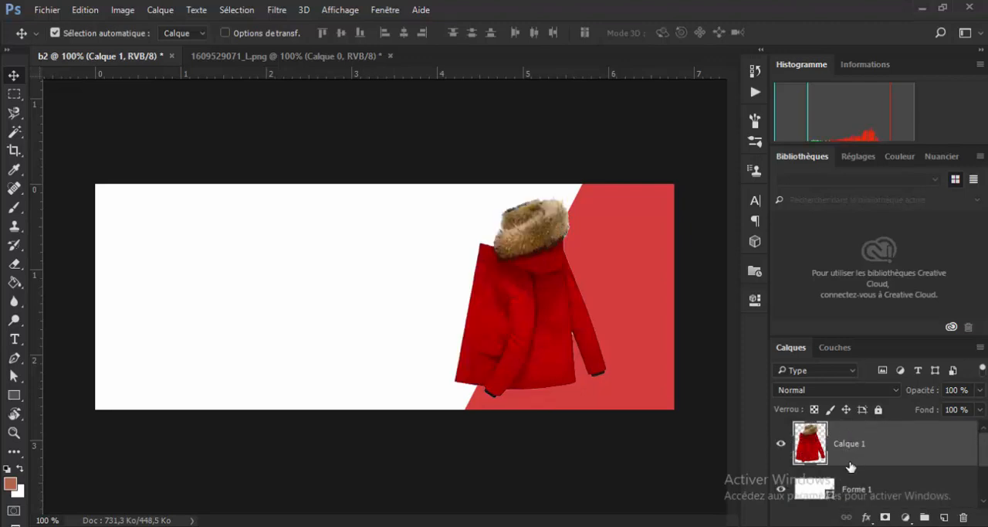
drag(543, 325, 535, 326)
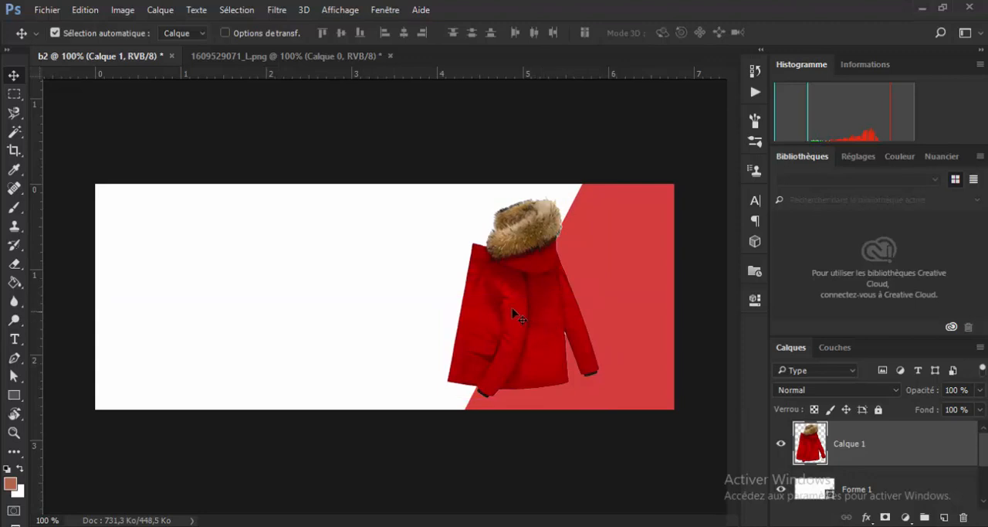
- Change the slanted shape's fill to the dark brown 70512c, sampled from the coat's fur hood
click(309, 300)
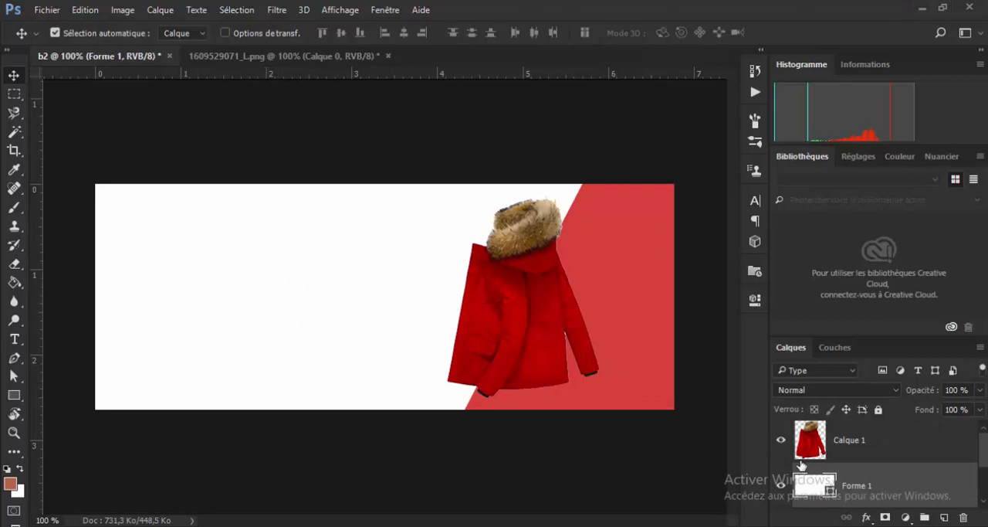
double_click(818, 495)
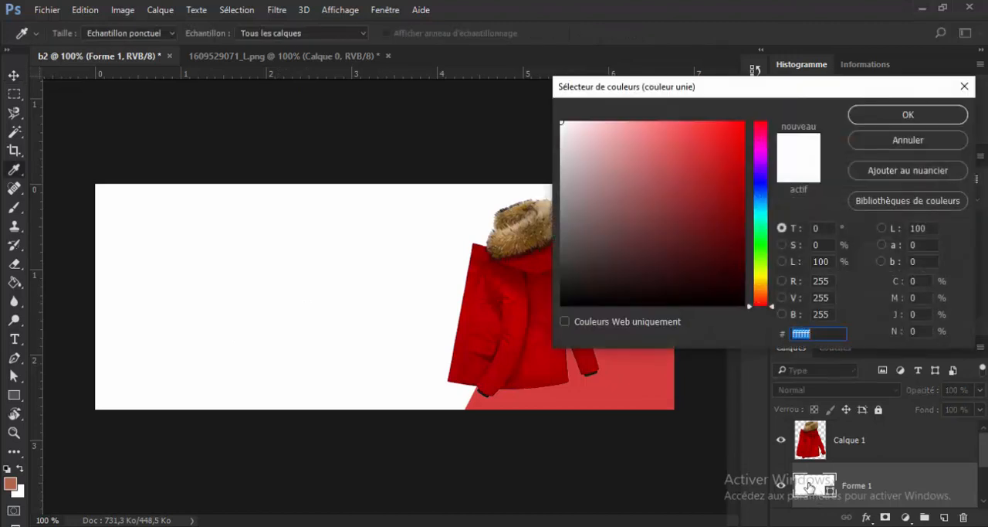
drag(685, 153, 703, 152)
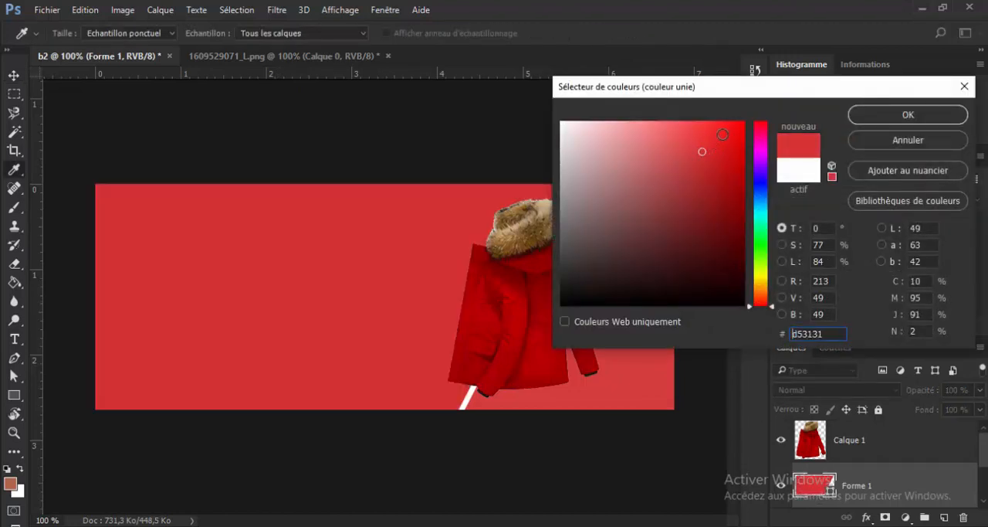
click(734, 131)
drag(735, 132, 712, 204)
click(522, 231)
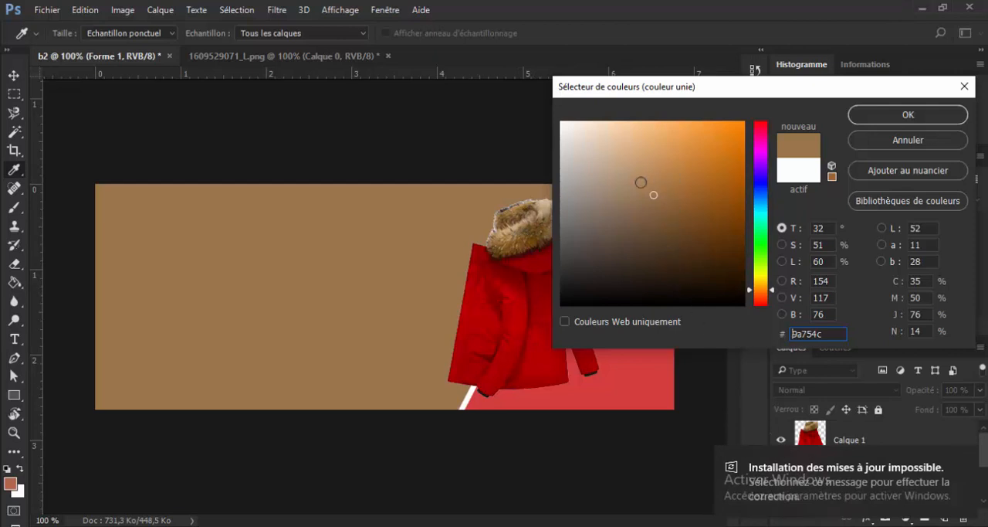
click(522, 227)
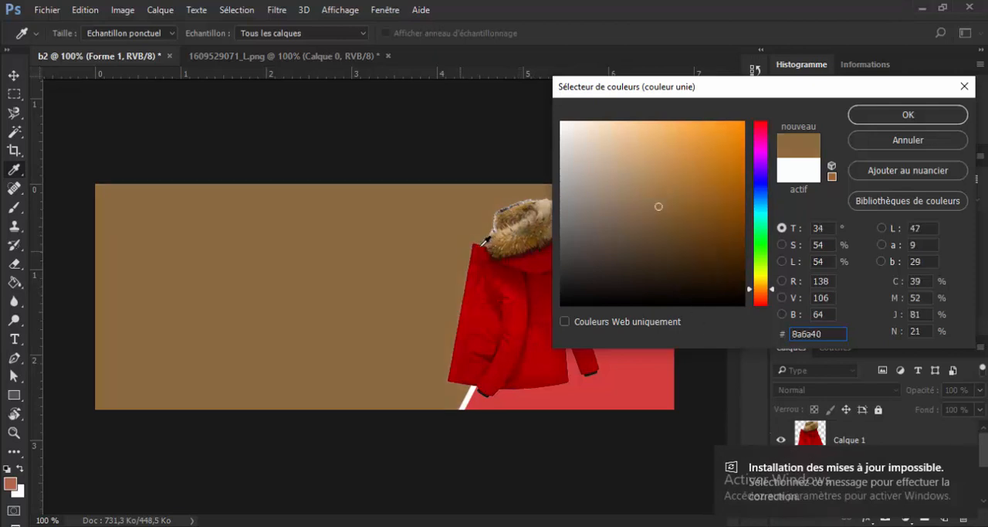
click(512, 233)
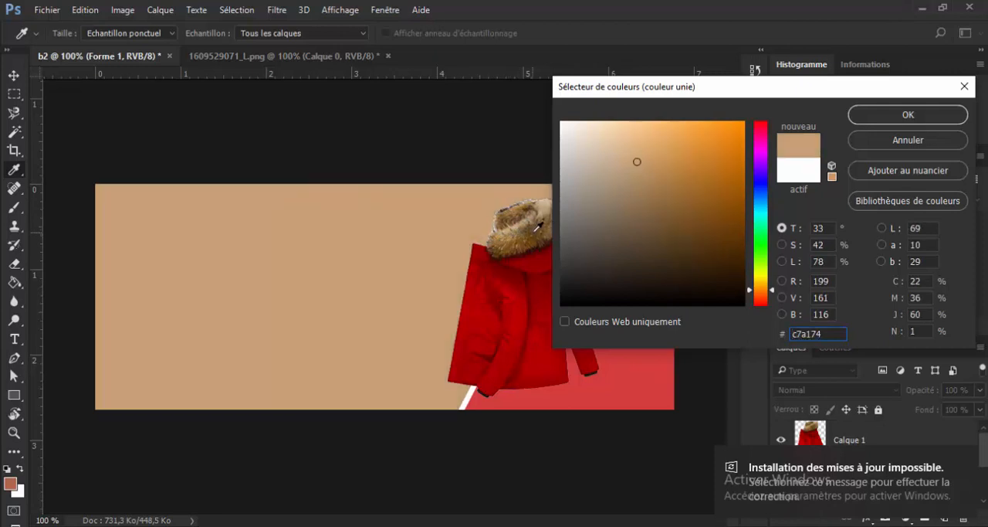
click(538, 225)
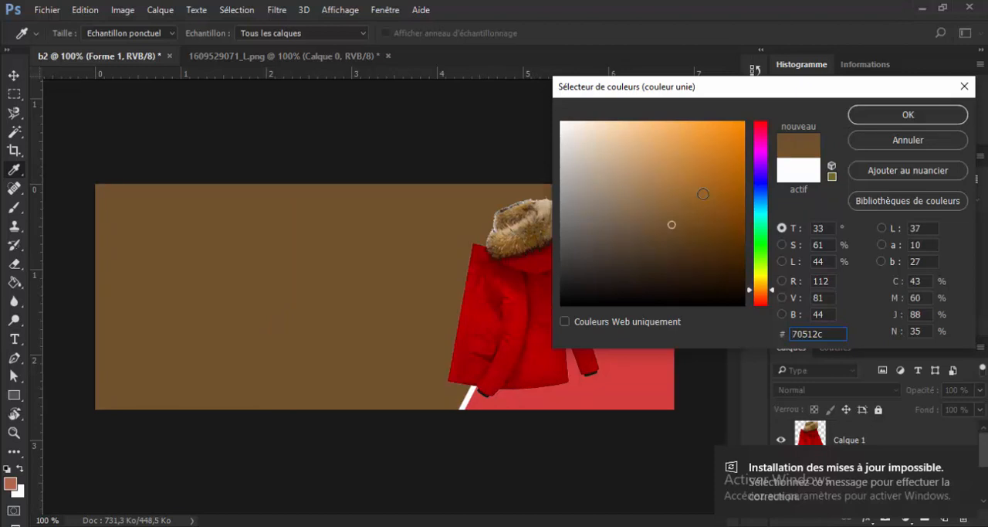
click(880, 114)
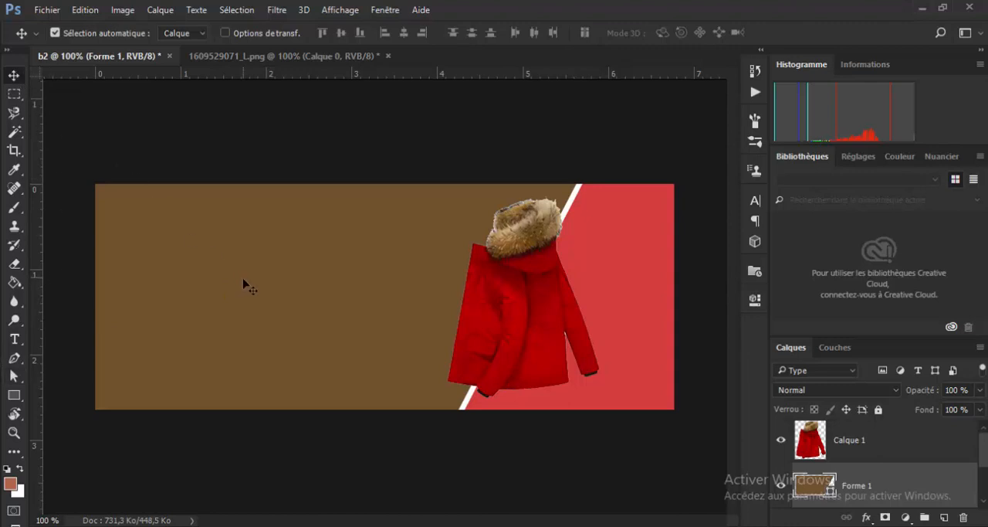
double_click(817, 486)
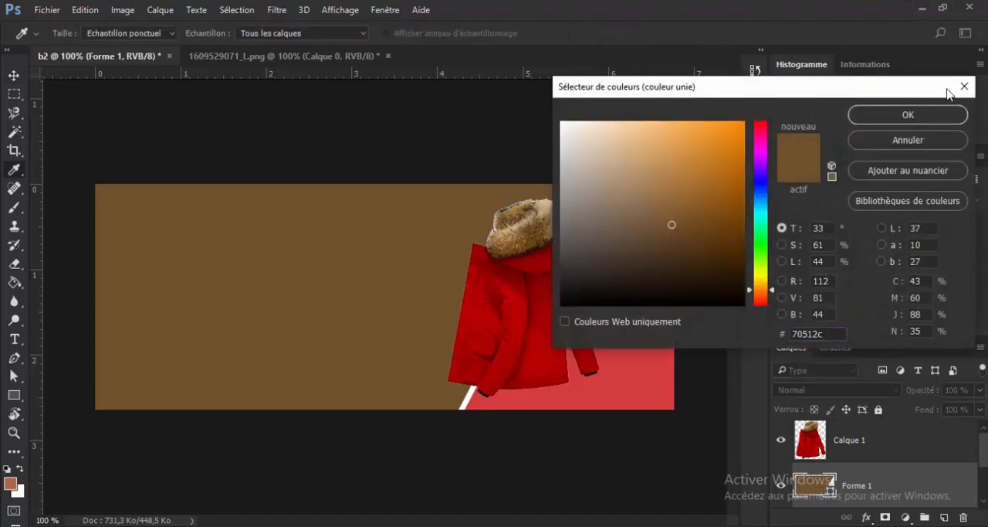
click(964, 87)
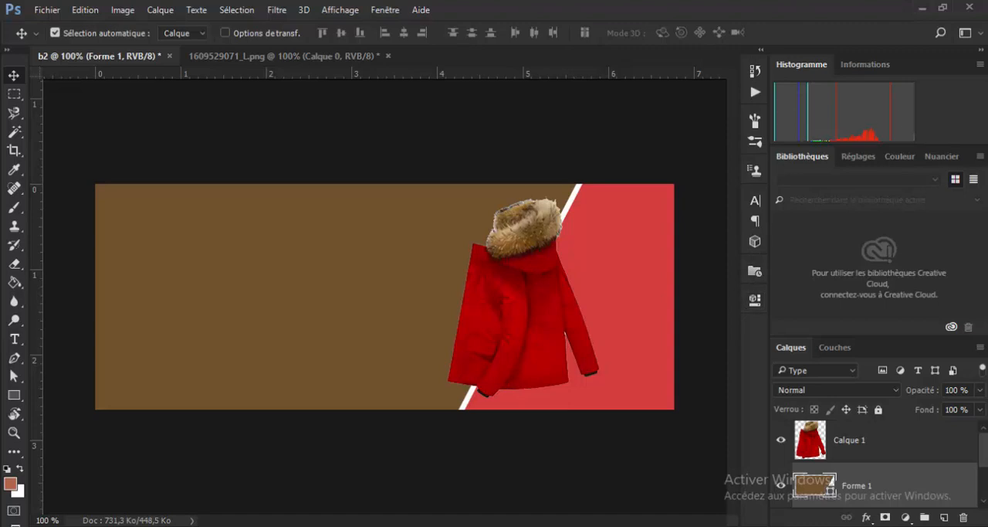
scroll(872, 460, down, 1)
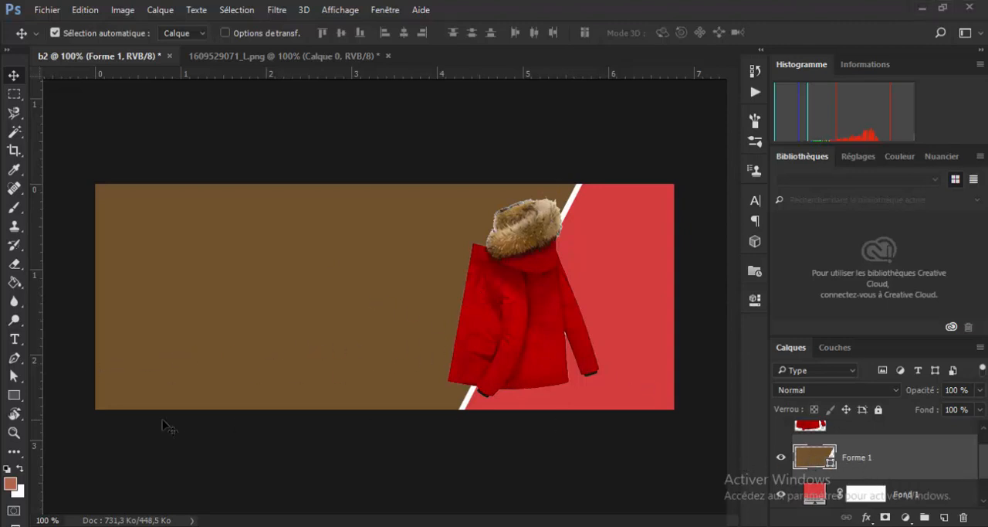
- Remove the brown shape's outline, restore it in white, and keep the stroke width at 7,41 px
click(15, 359)
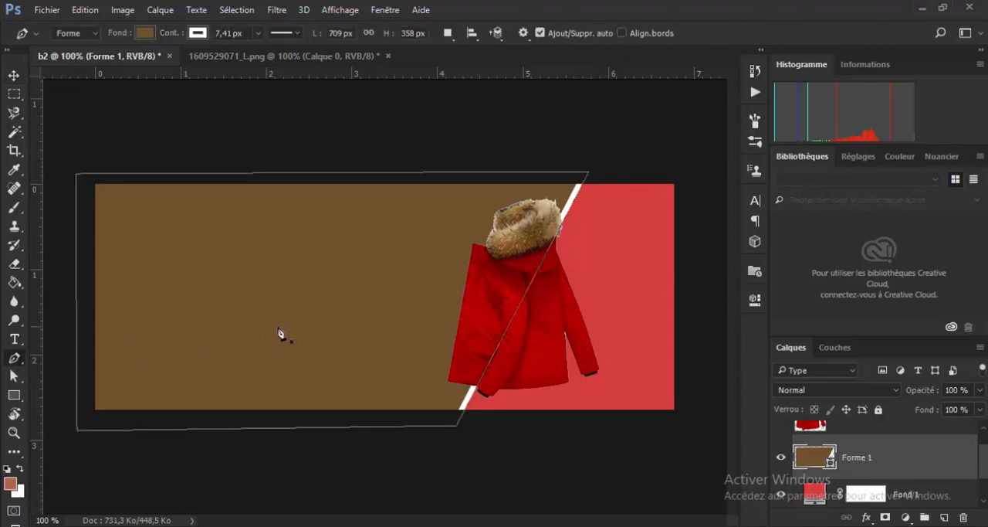
click(198, 34)
click(107, 61)
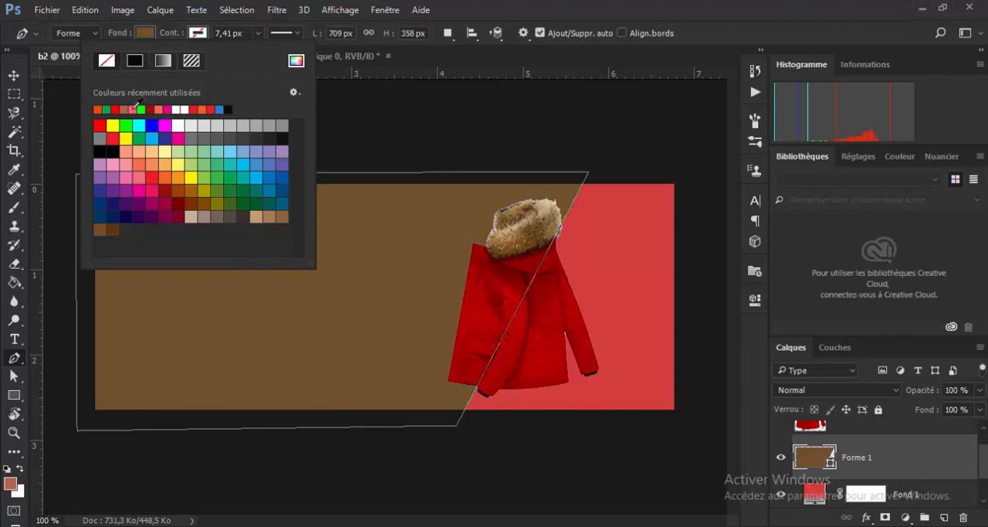
click(186, 108)
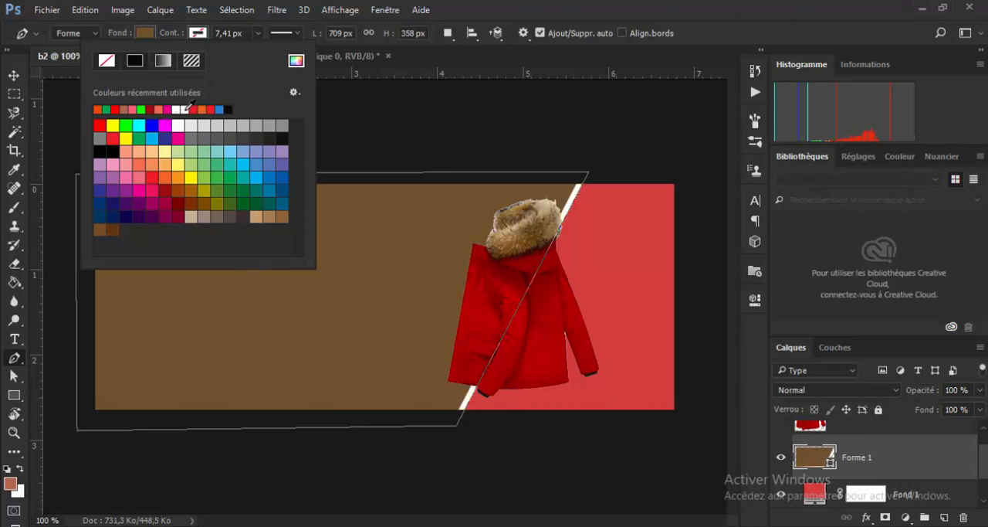
click(255, 34)
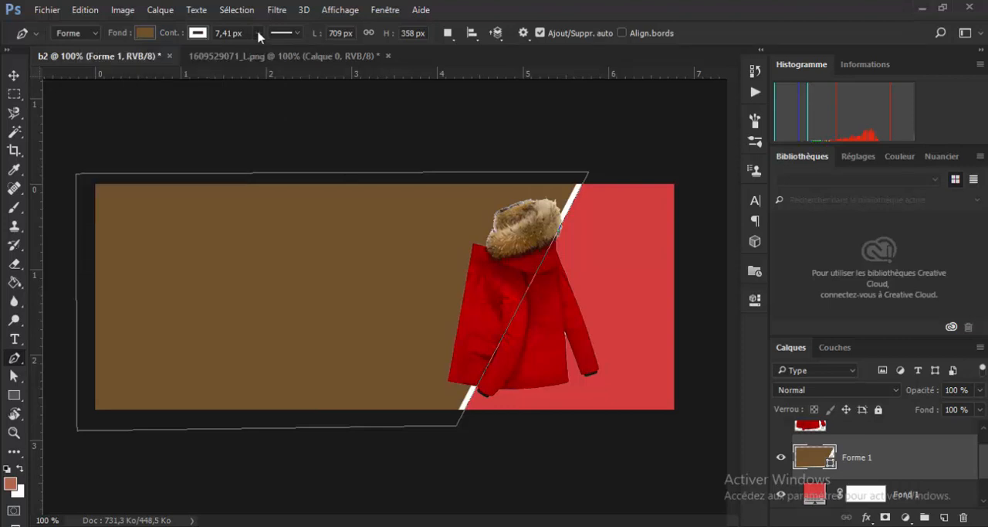
click(257, 34)
mouse_move(258, 54)
mouse_down()
mouse_move(276, 54)
mouse_move(245, 56)
mouse_move(258, 56)
mouse_up()
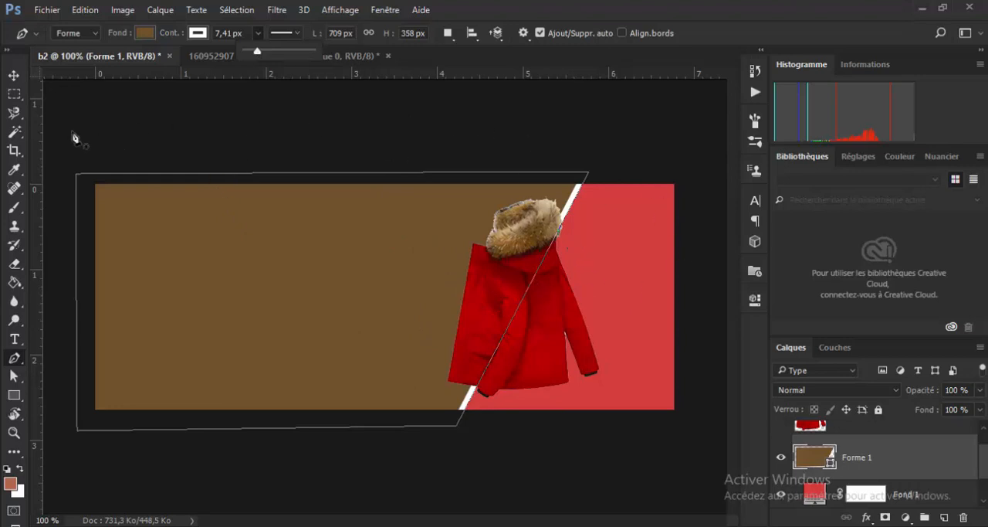
click(14, 76)
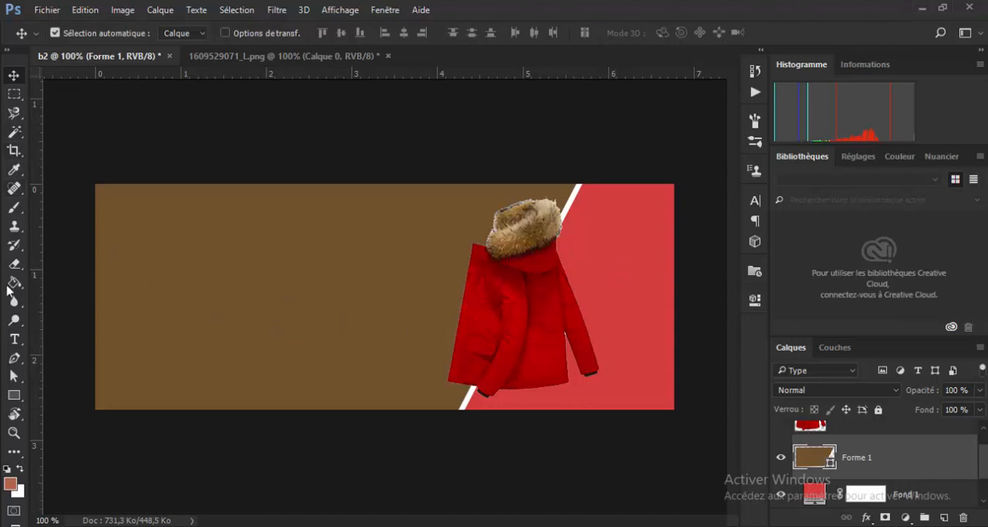
- Start a text frame inside the brown shape's outline and commit it empty
click(15, 341)
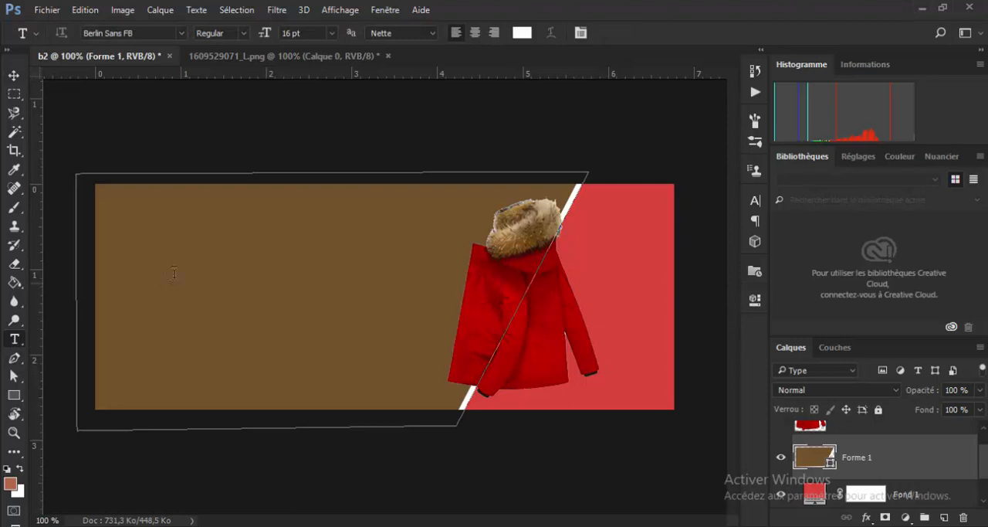
click(199, 252)
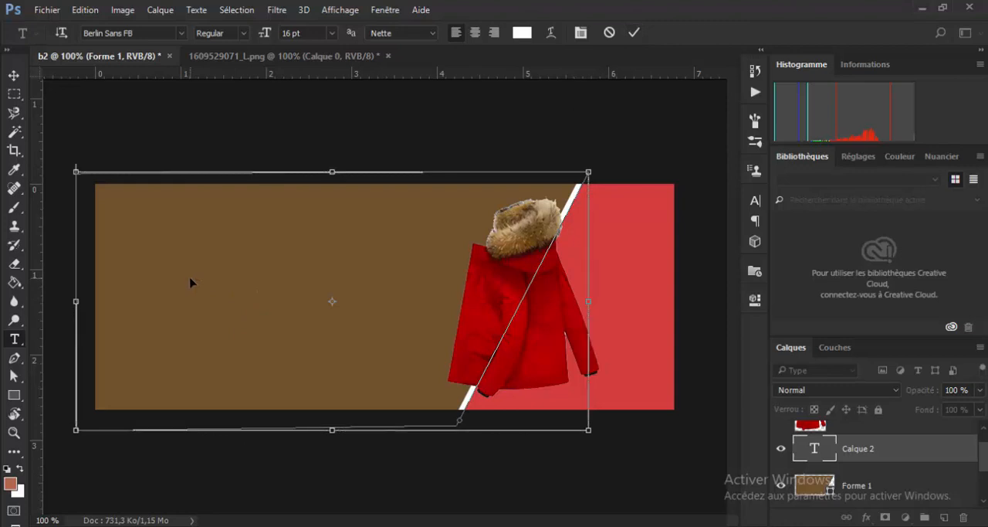
click(635, 32)
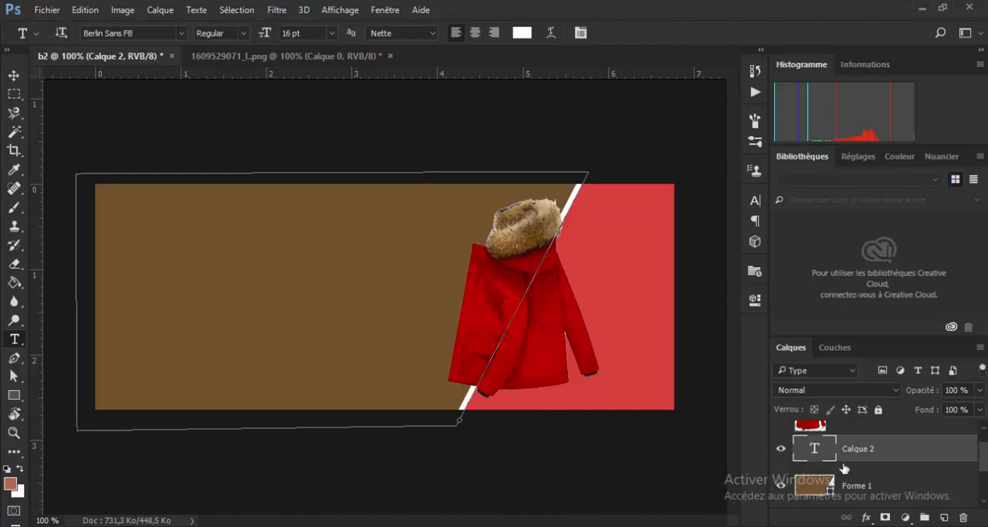
- Add the placeholder text QSDQ in white Berlin Sans FB at 16 pt and move it onto the brown panel's left half
click(396, 271)
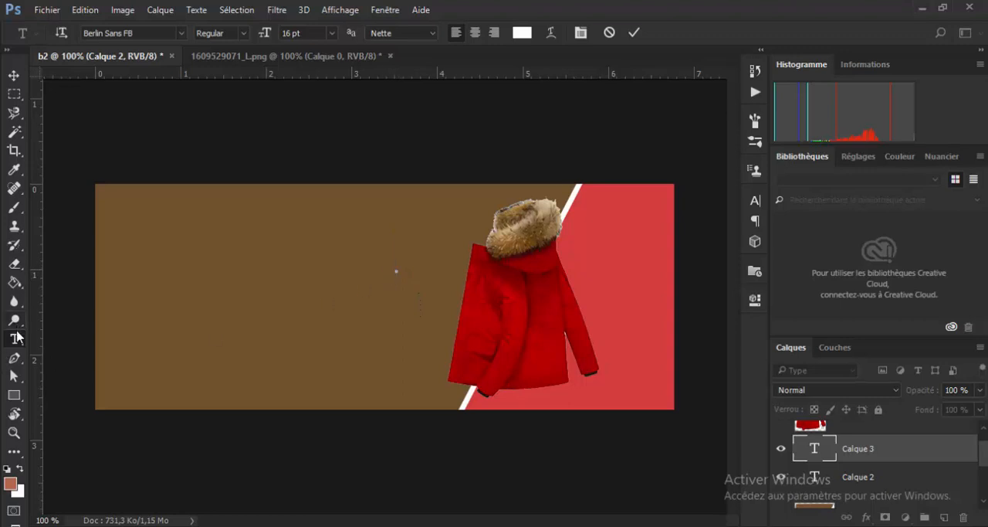
text(QSDQ)
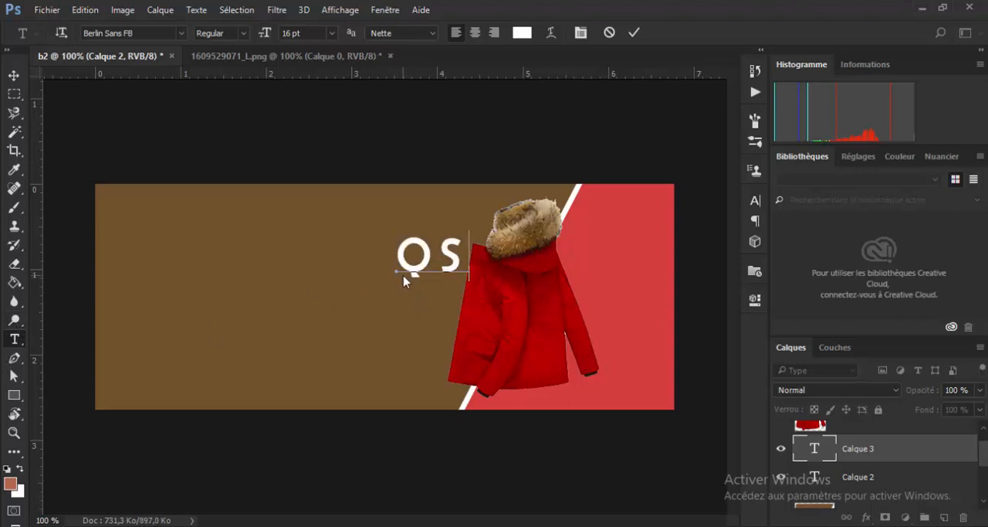
click(14, 75)
drag(430, 263, 210, 259)
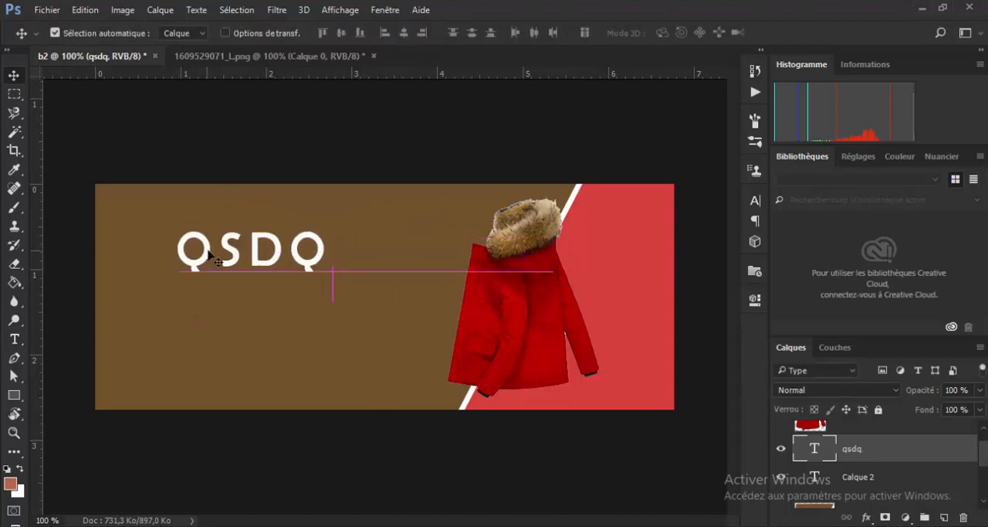
- Delete the empty text layer between the QSDQ text and the brown shape
click(822, 480)
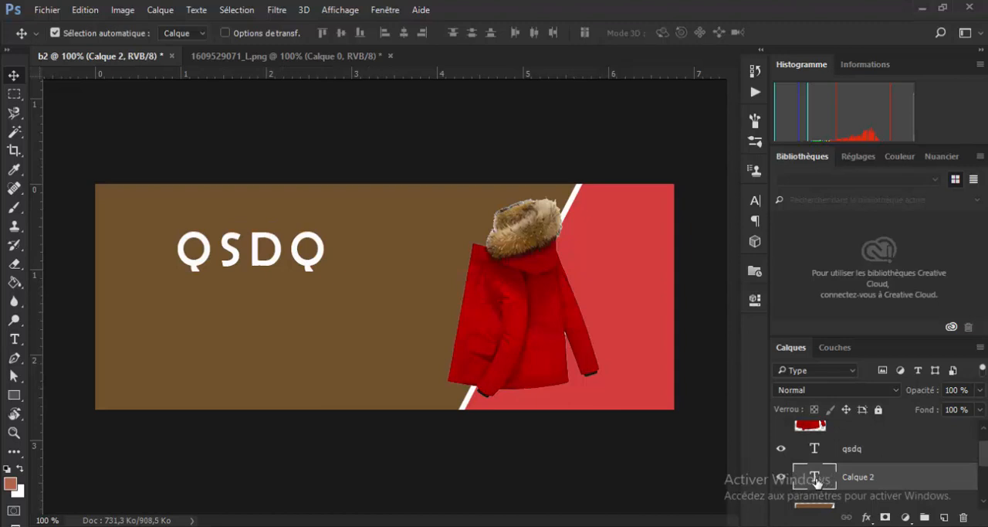
double_click(812, 480)
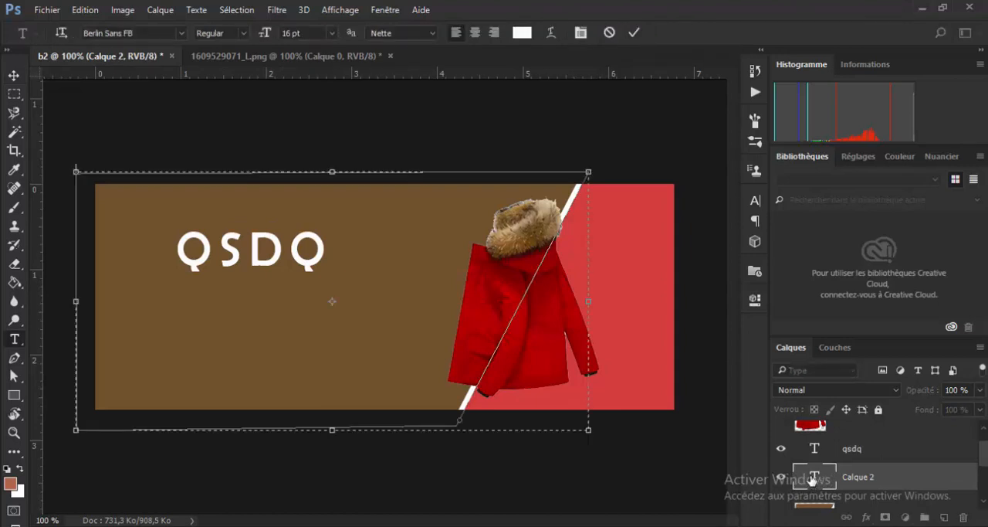
click(877, 481)
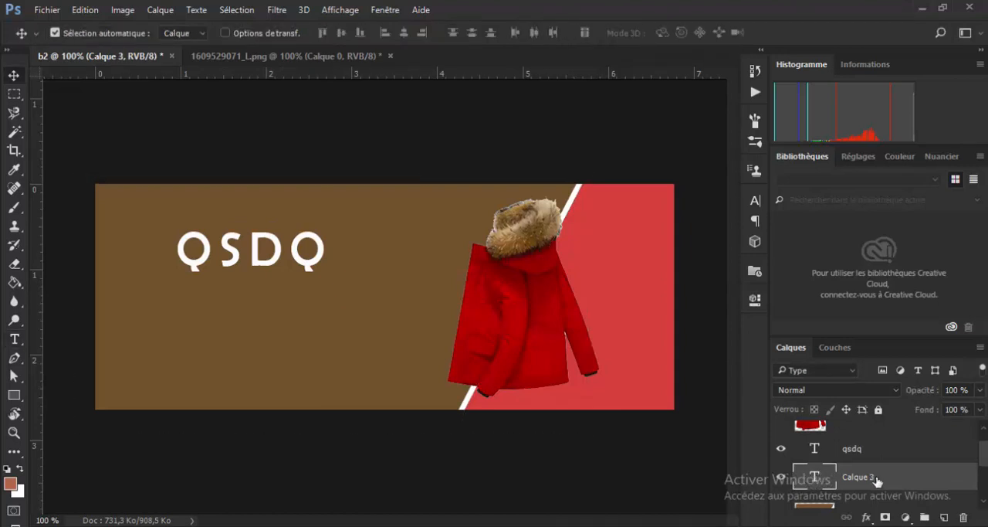
key(Delete)
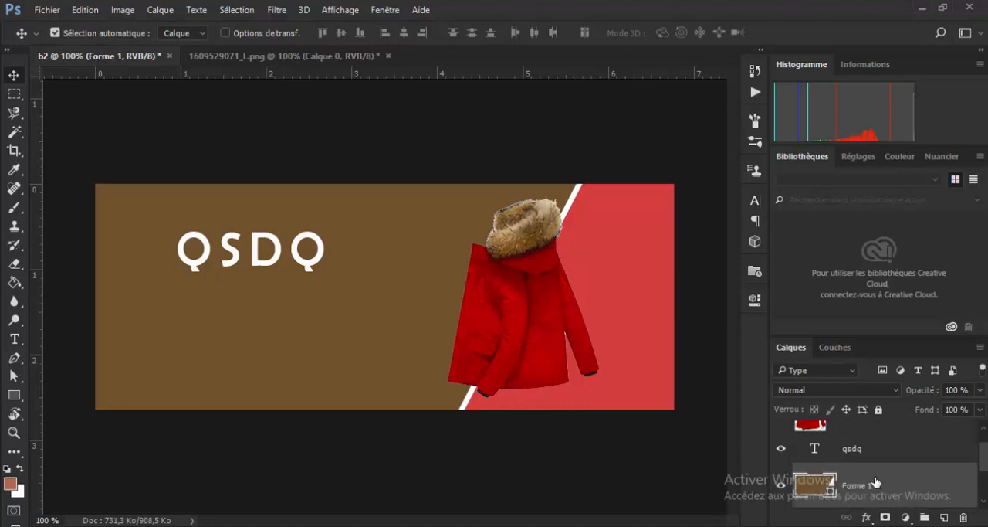
- Replace the placeholder text QSDQ with the headline DOUDOUNE D'HIVER and commit it
double_click(812, 452)
click(309, 239)
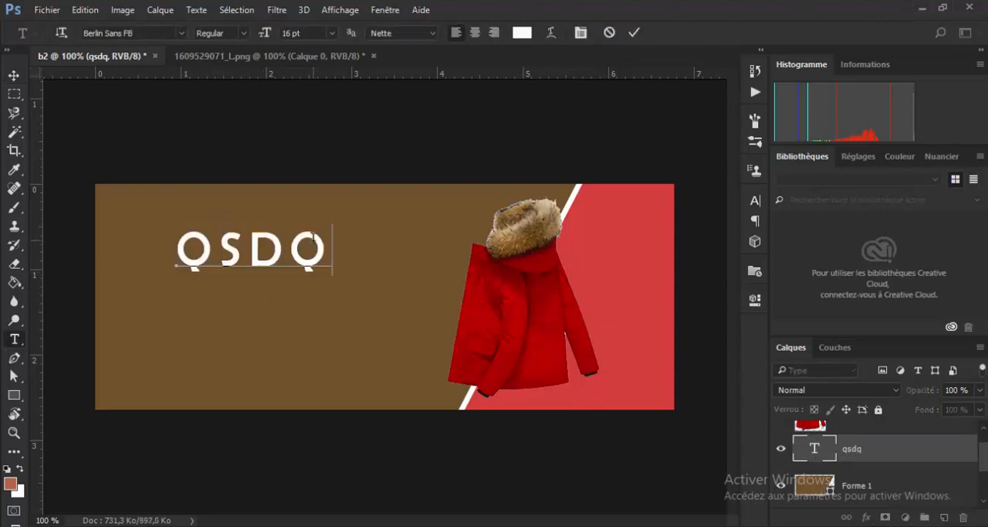
key(BackSpace)
key(BackSpace)
key(BackSpace)
key(BackSpace)
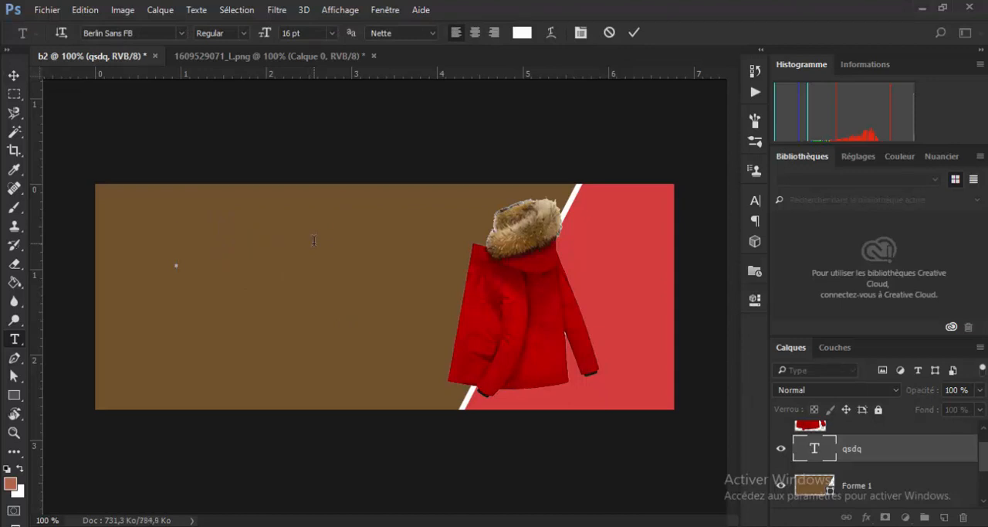
text(DOUN)
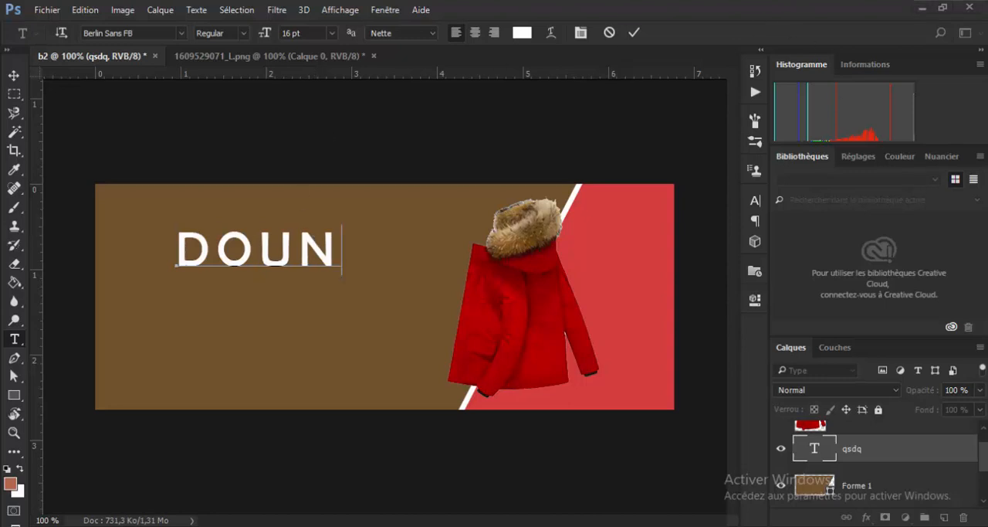
drag(680, 525, 718, 525)
key(BackSpace)
key(BackSpace)
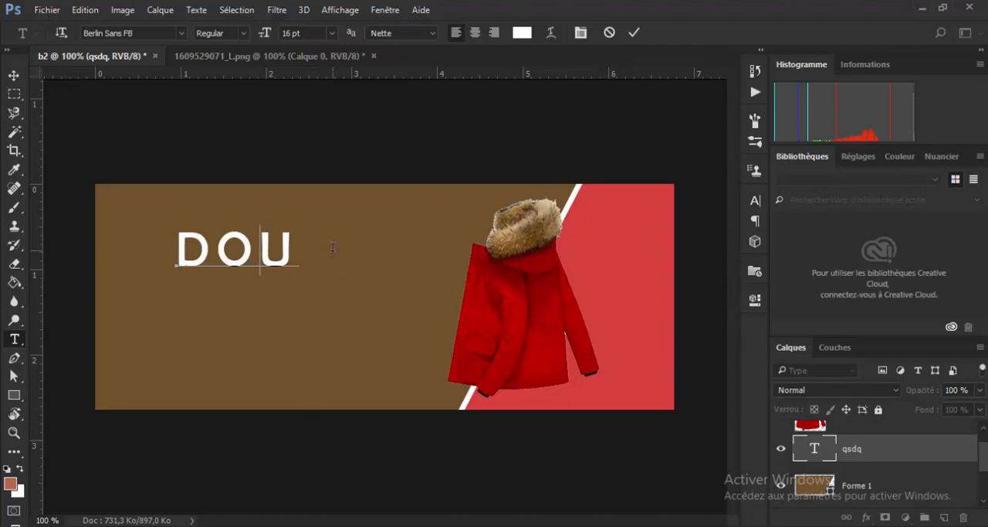
text(UDOUNE)
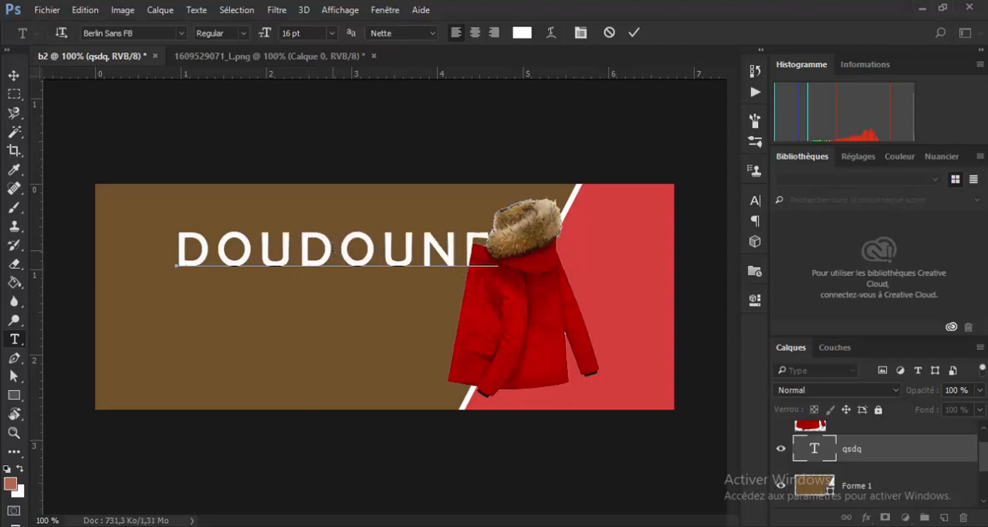
text( 4U)
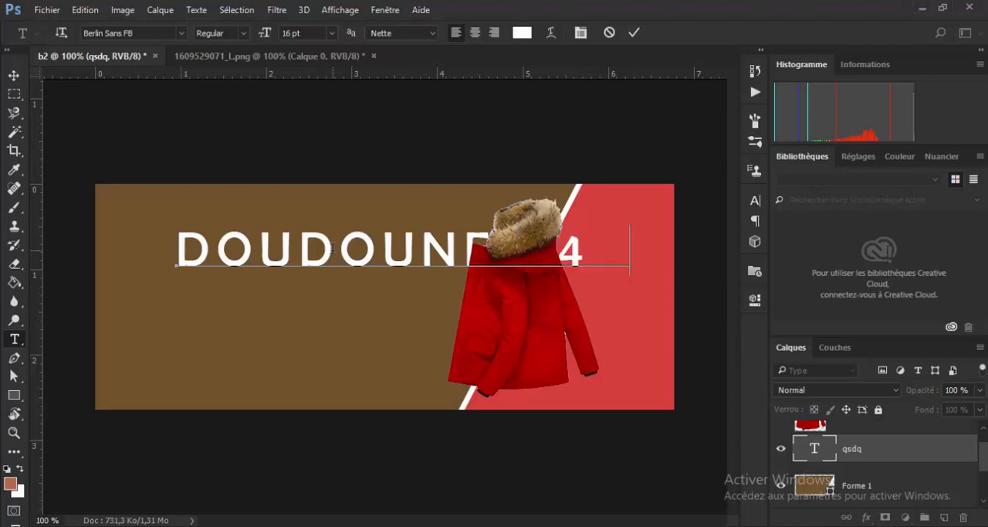
key(BackSpace)
key(BackSpace)
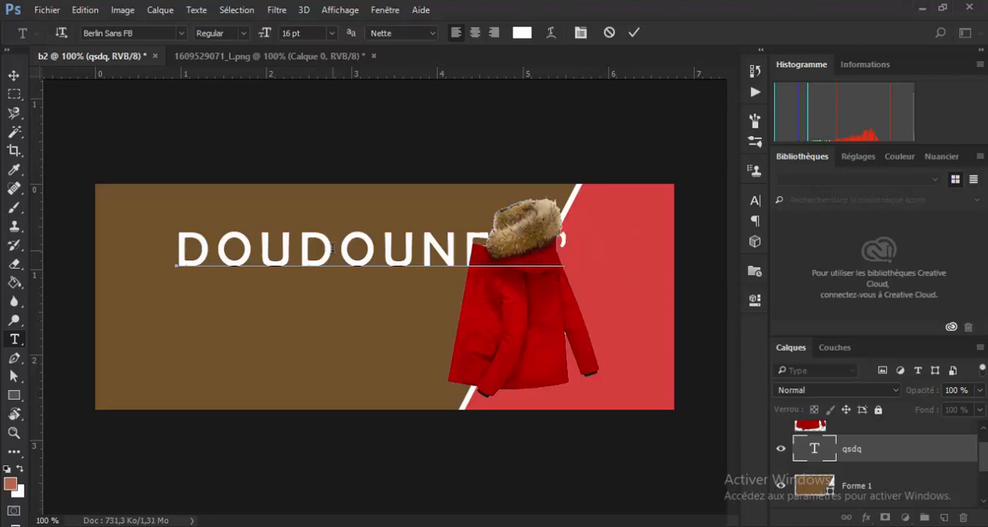
text('HI)
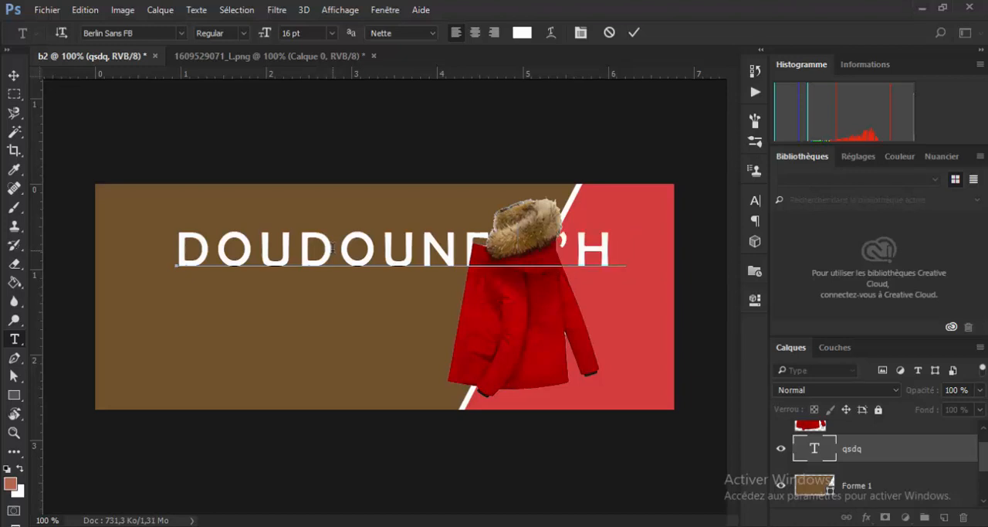
text(V)
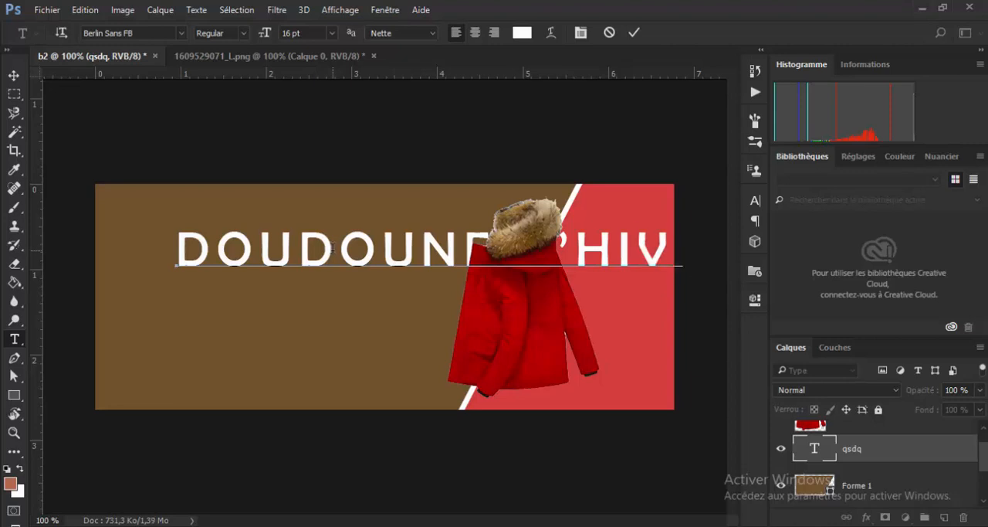
text(ER)
click(633, 33)
key(v)
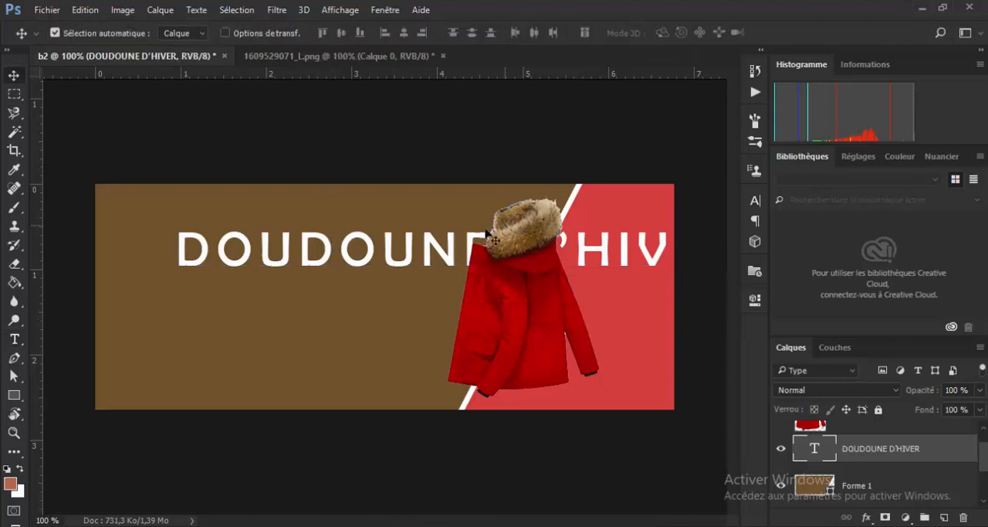
- Scale the DOUDOUNE D'HIVER headline to 50,69 % width and 96,60 % height and centre it at about X 258, Y 90 px on the brown panel
key(ctrl+t)
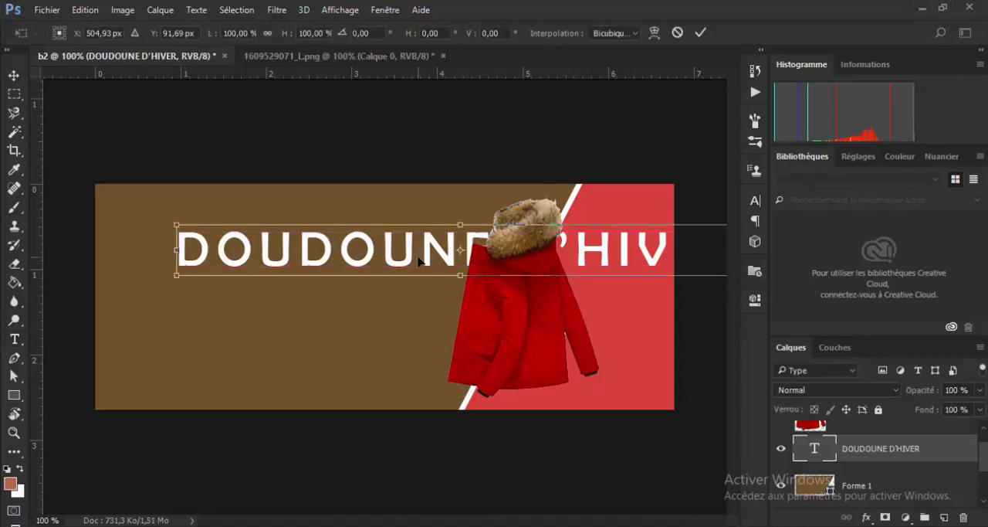
drag(403, 260, 349, 267)
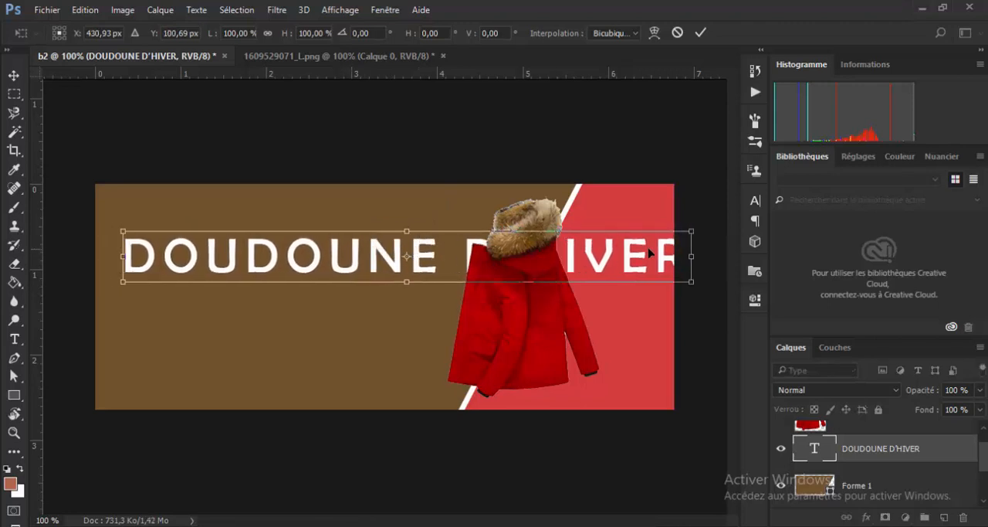
drag(692, 232, 433, 257)
drag(351, 278, 356, 259)
drag(442, 230, 417, 237)
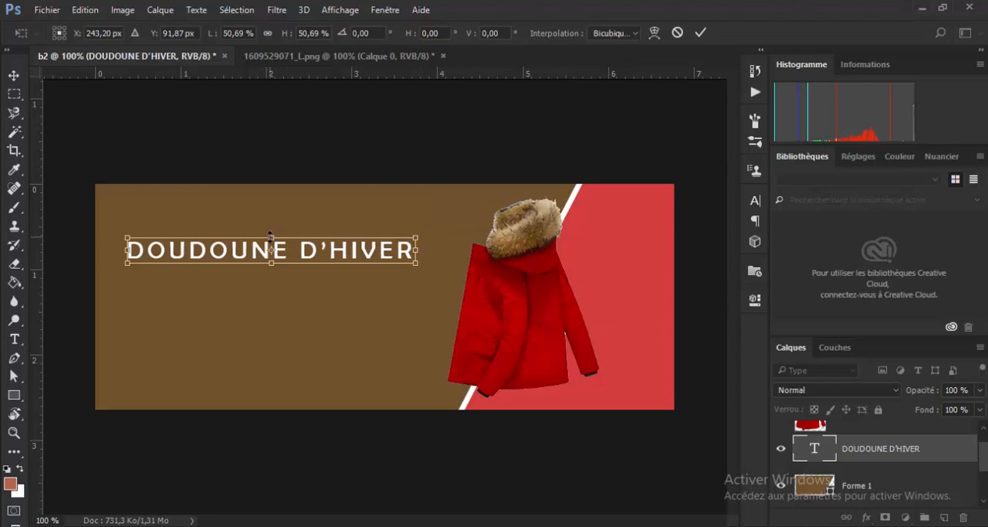
drag(271, 236, 271, 226)
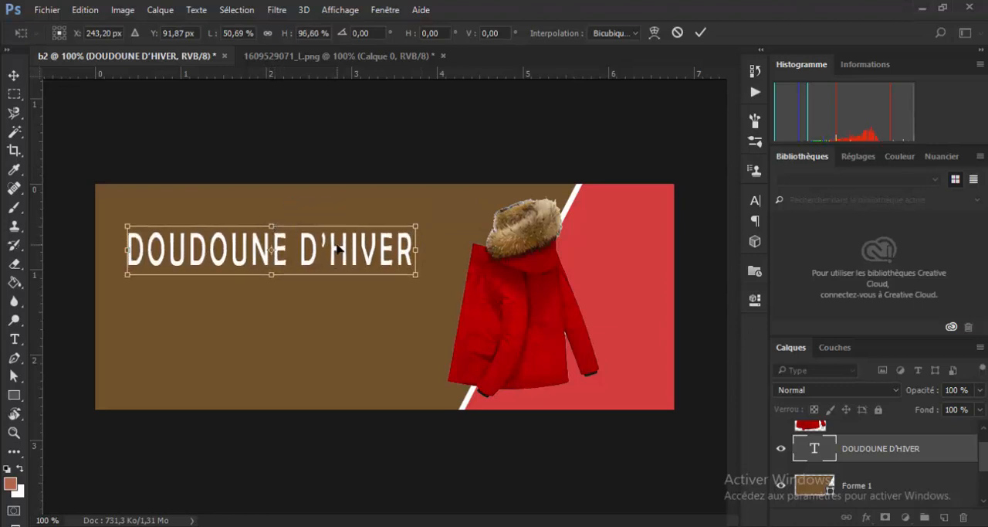
drag(338, 248, 349, 246)
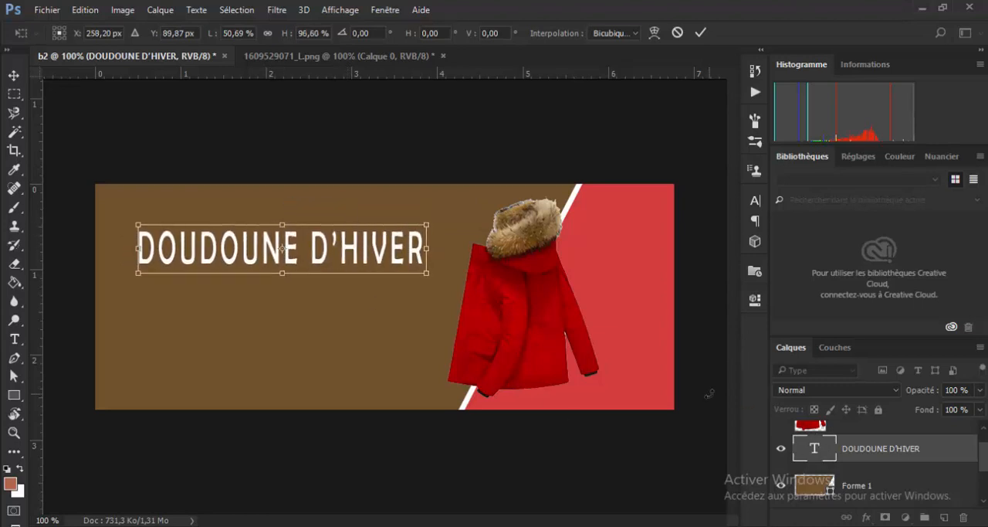
click(701, 33)
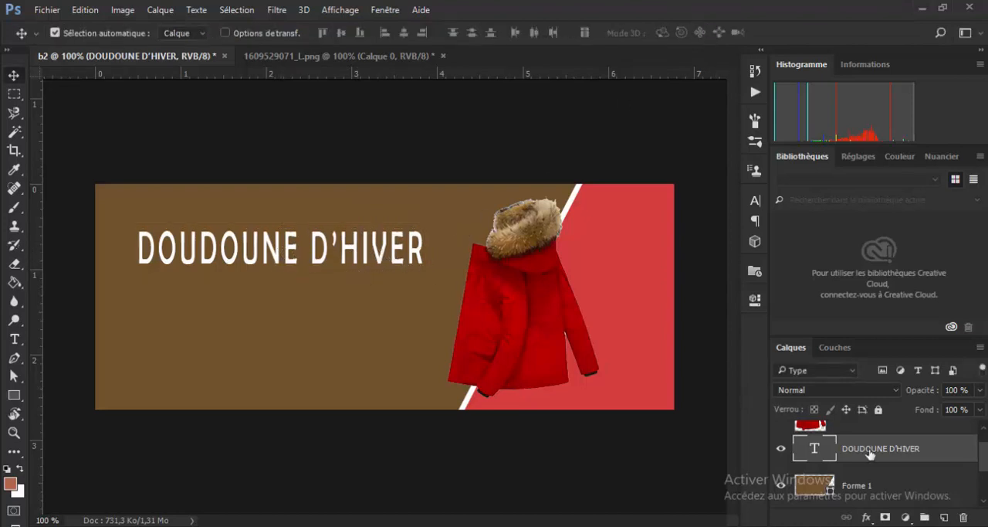
- Add a white outer glow (Lueur externe) to the DOUDOUNE D'HIVER text layer and show its settings
double_click(904, 449)
click(948, 449)
double_click(949, 449)
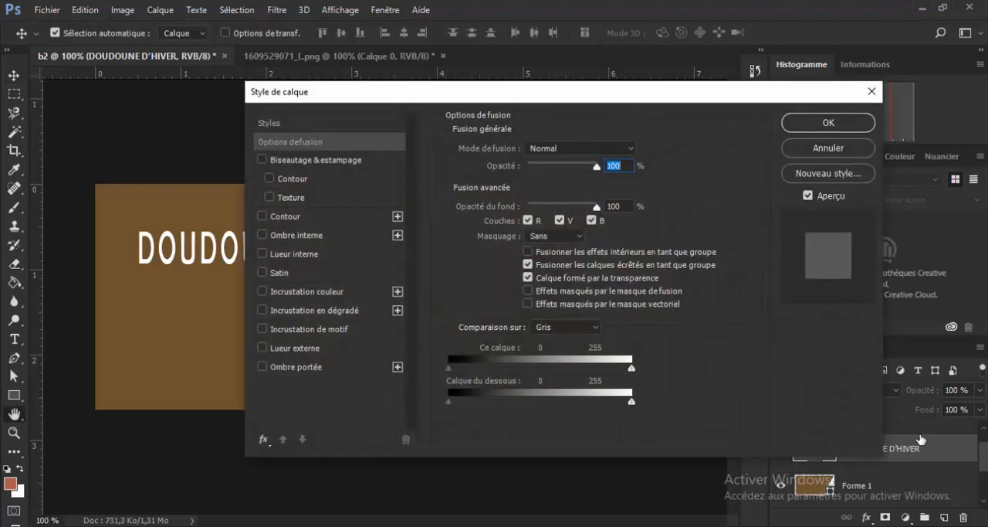
click(261, 348)
drag(514, 89, 708, 64)
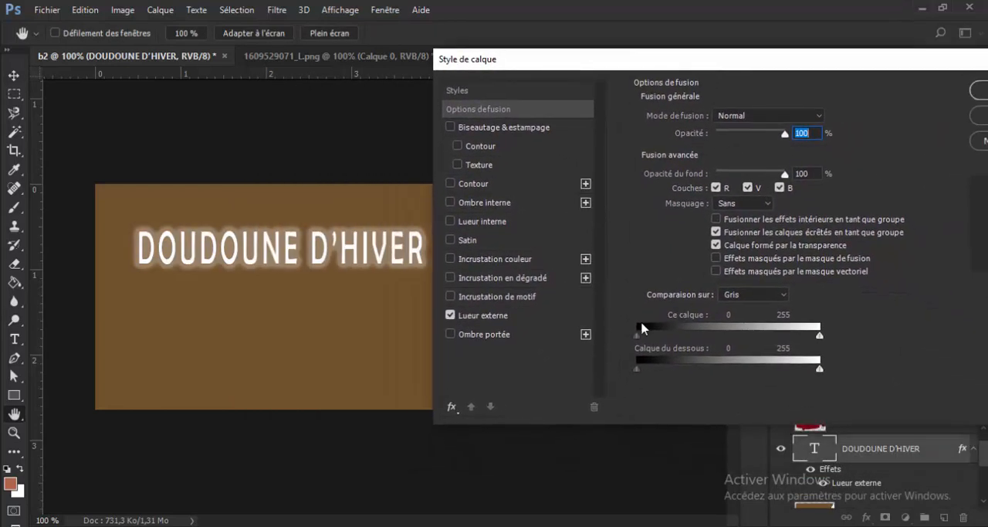
click(507, 320)
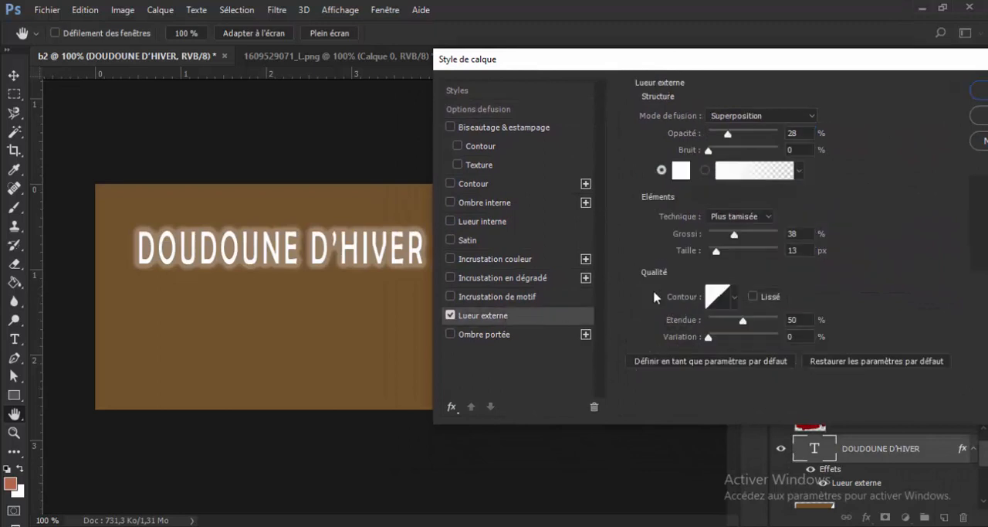
- Set the headline's outer glow to 6 % noise and an opacity slightly below 20 %, and apply the layer style
drag(720, 132, 719, 134)
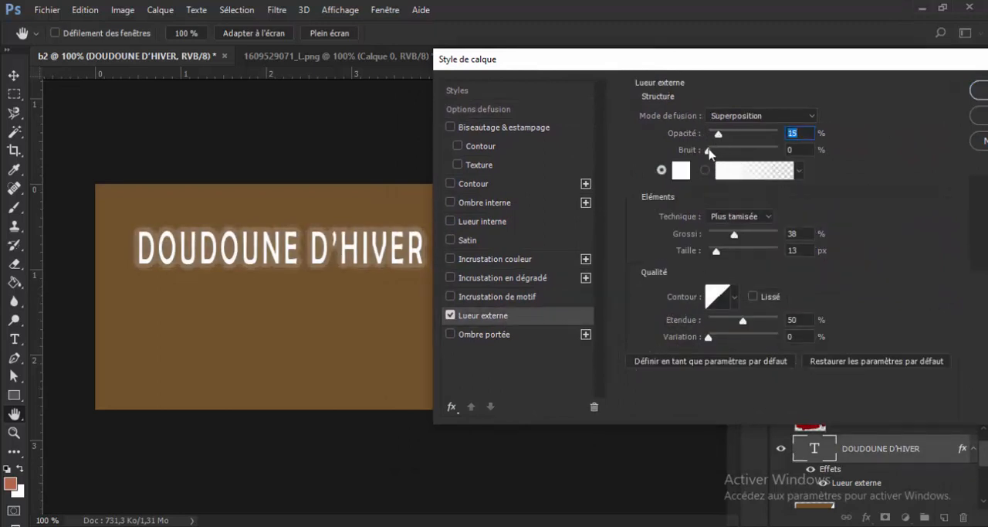
drag(709, 152, 727, 135)
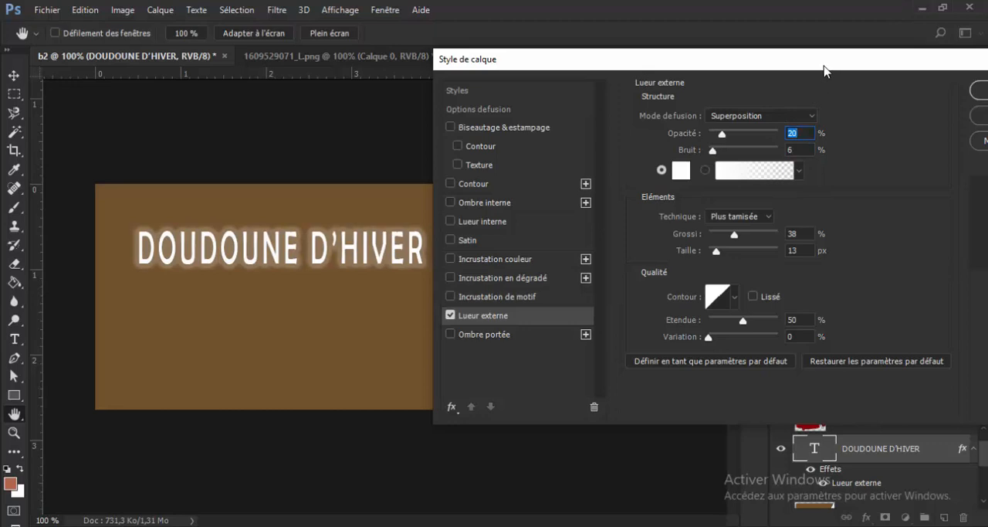
drag(831, 65, 636, 44)
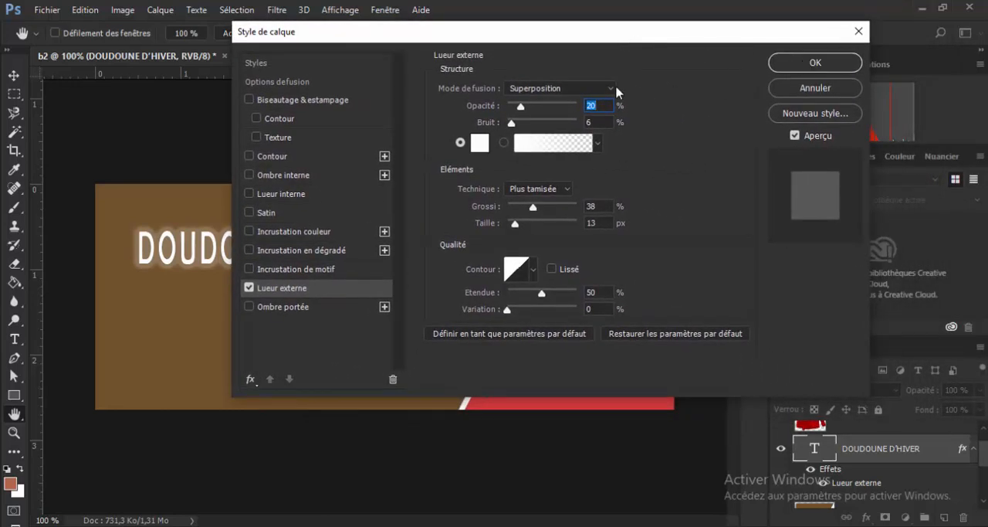
drag(521, 108, 518, 109)
click(808, 62)
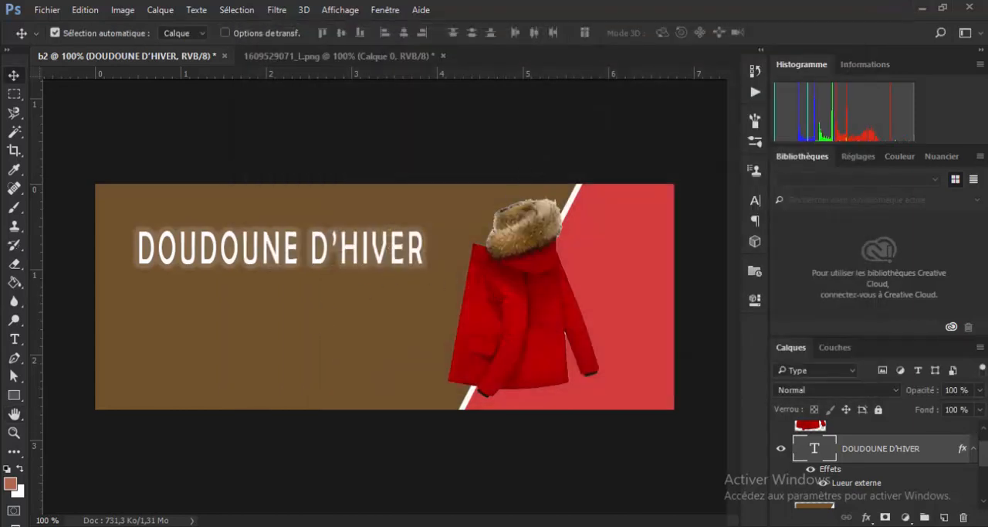
- Check the reference banner PROJET2.png and add the text À 30 DEGRES in white Berlin Sans FB at 16 pt beneath the headline
drag(987, 237, 651, 88)
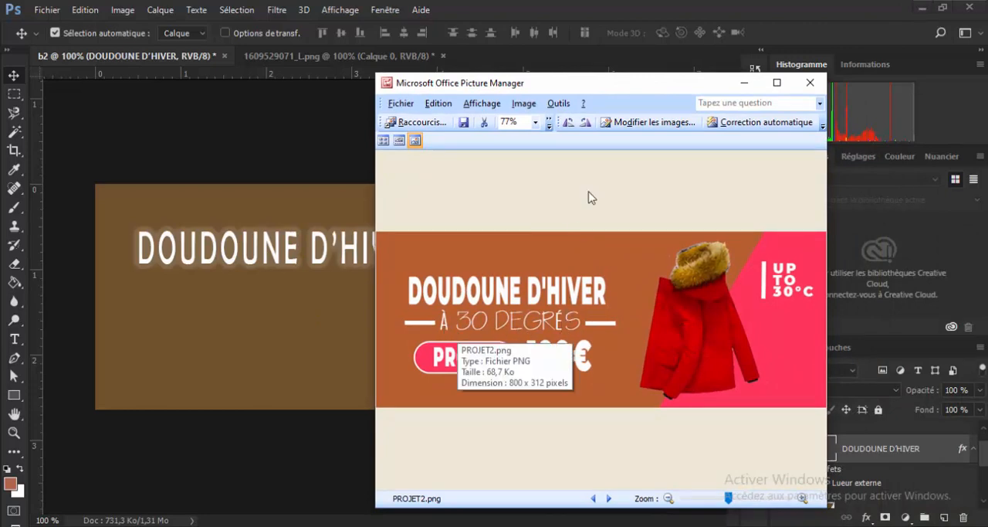
drag(647, 90, 987, 186)
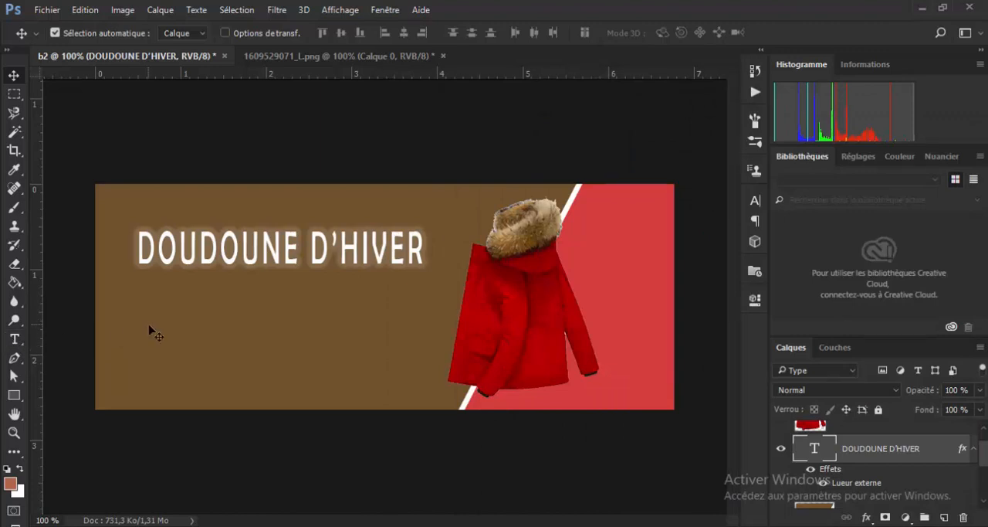
click(14, 339)
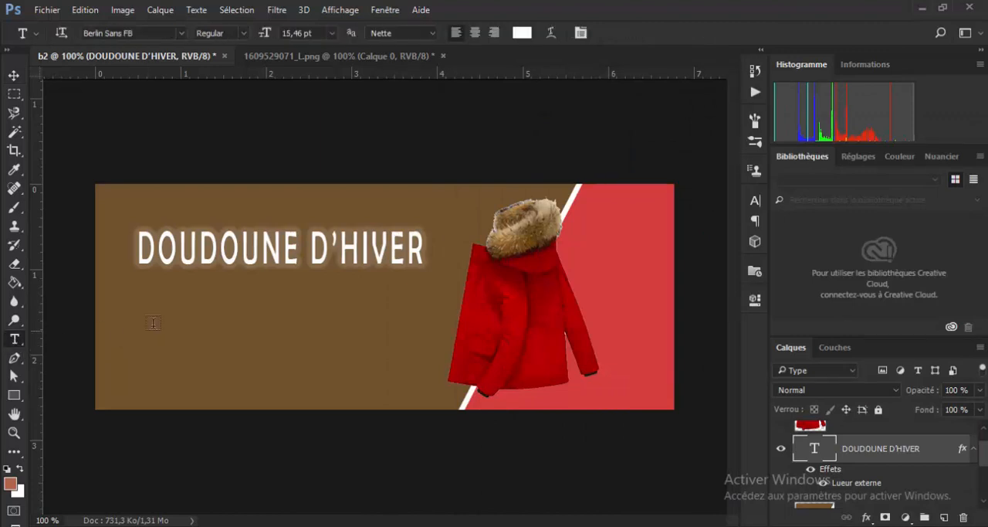
click(197, 301)
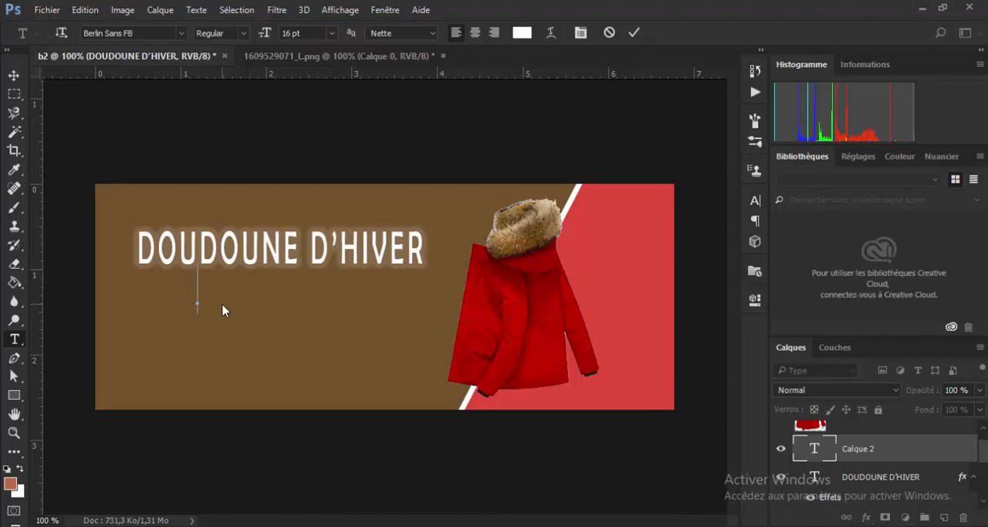
text(O)
key(BackSpace)
text(À)
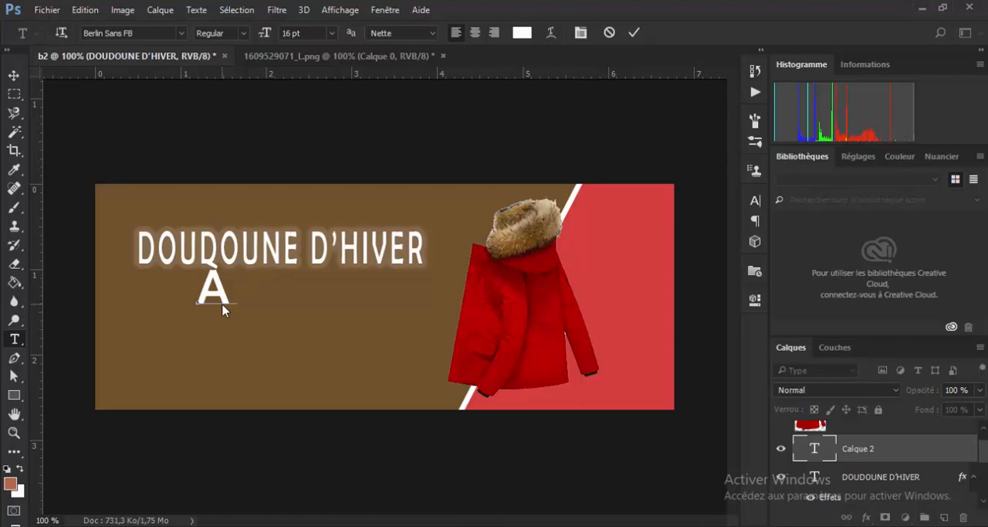
text(30)
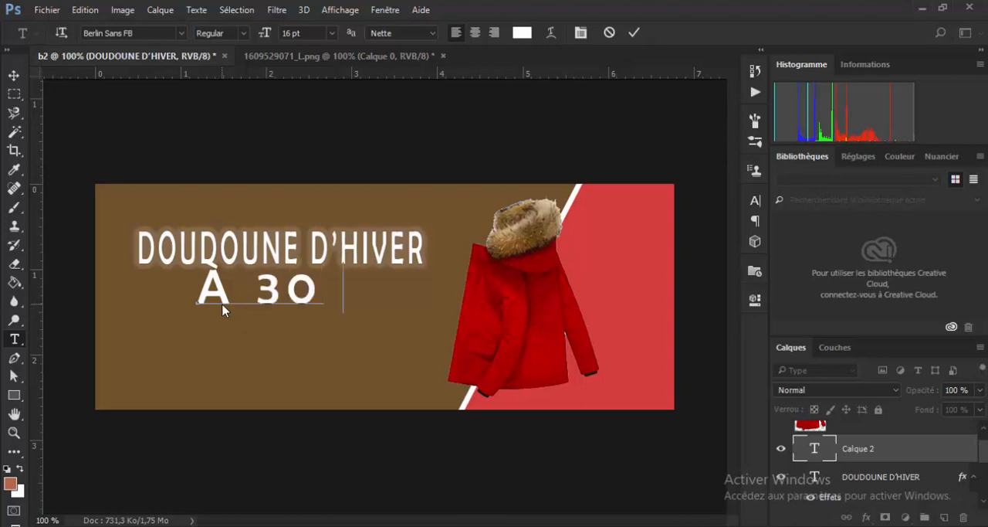
text( DE)
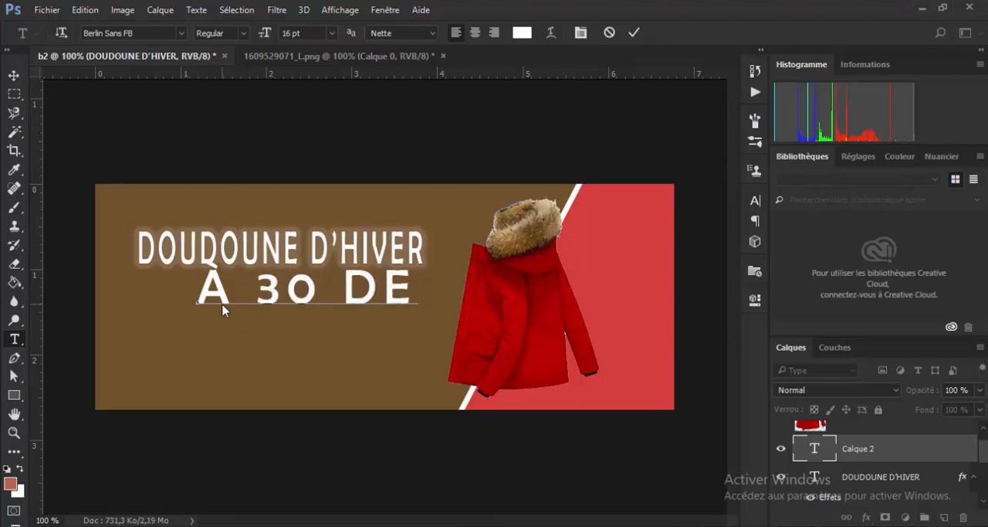
text(GRE)
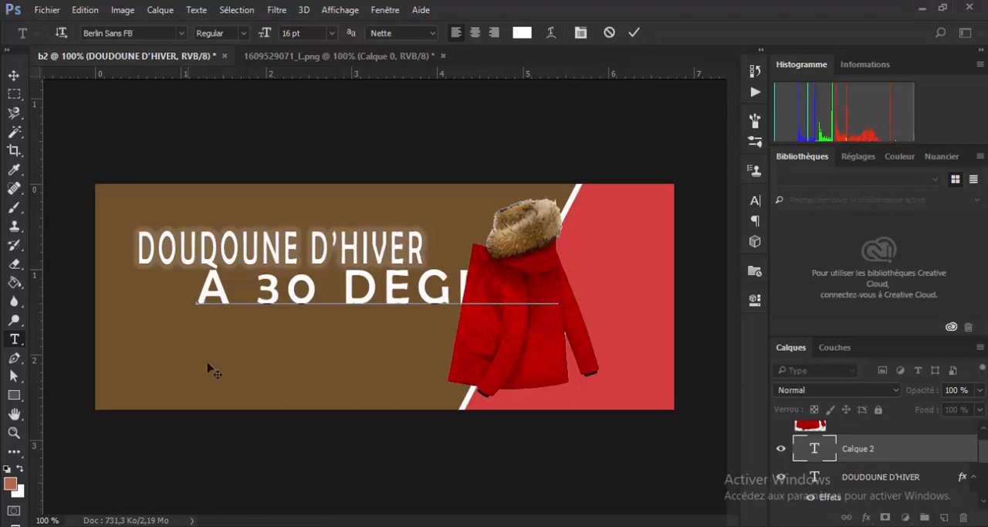
click(14, 75)
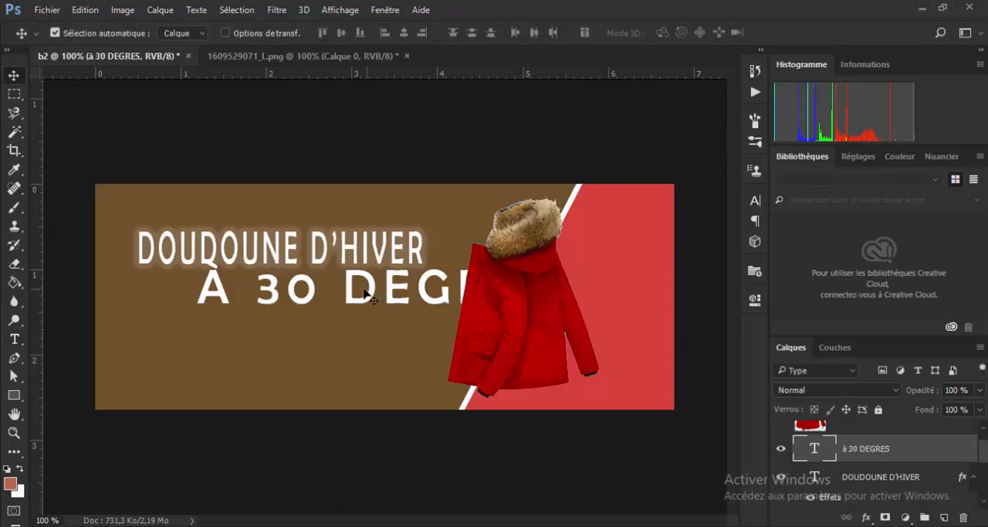
- Scale the À 30 DEGRES text to 62,93 % and centre it at about X 243, Y 156 px under the headline
drag(365, 293, 346, 309)
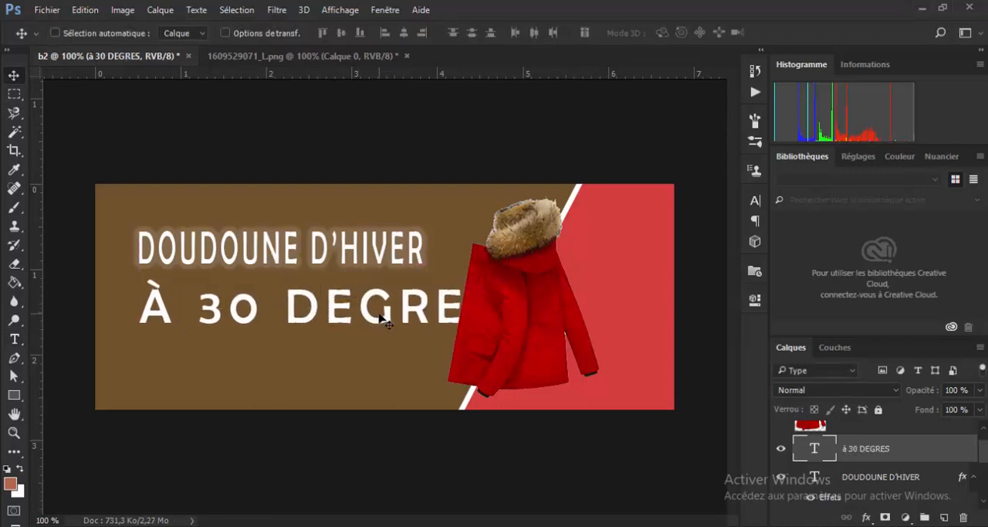
key(ctrl+t)
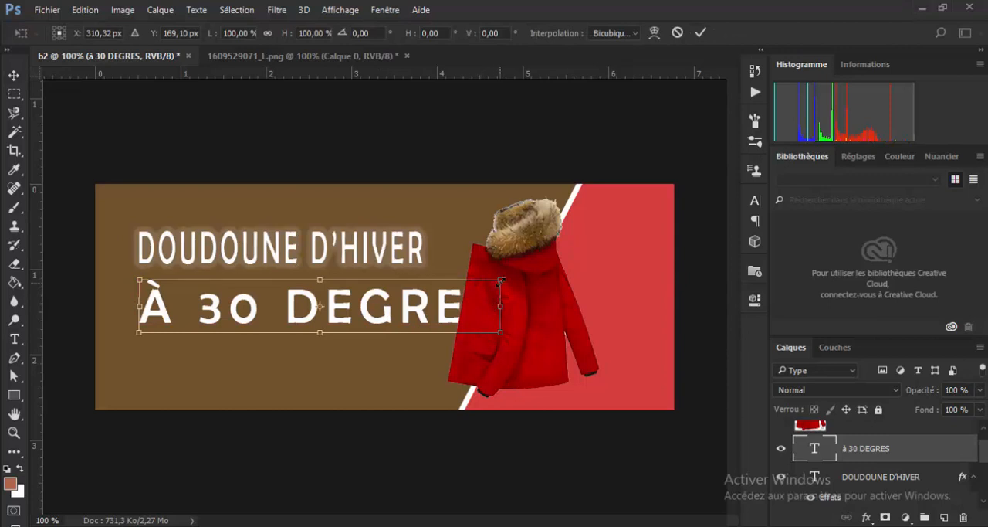
drag(501, 281, 394, 296)
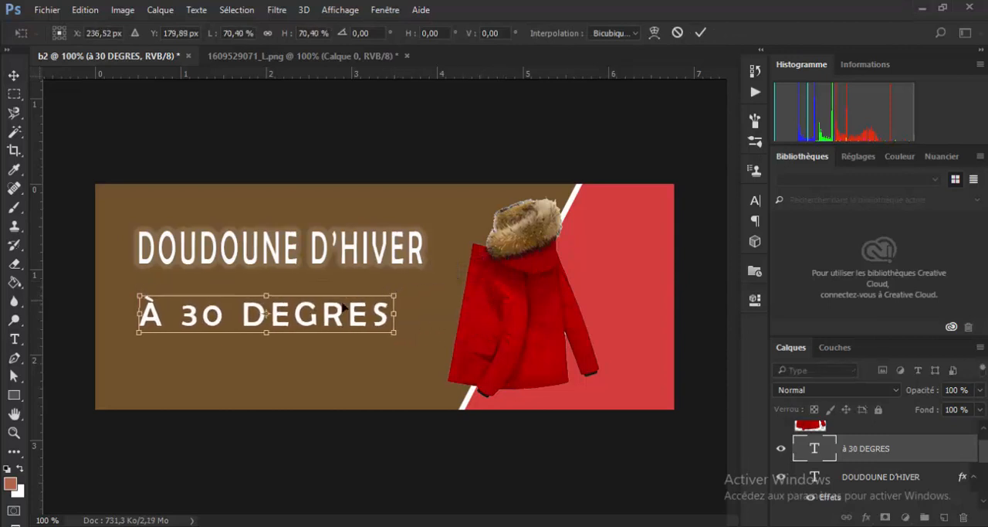
drag(340, 312, 349, 296)
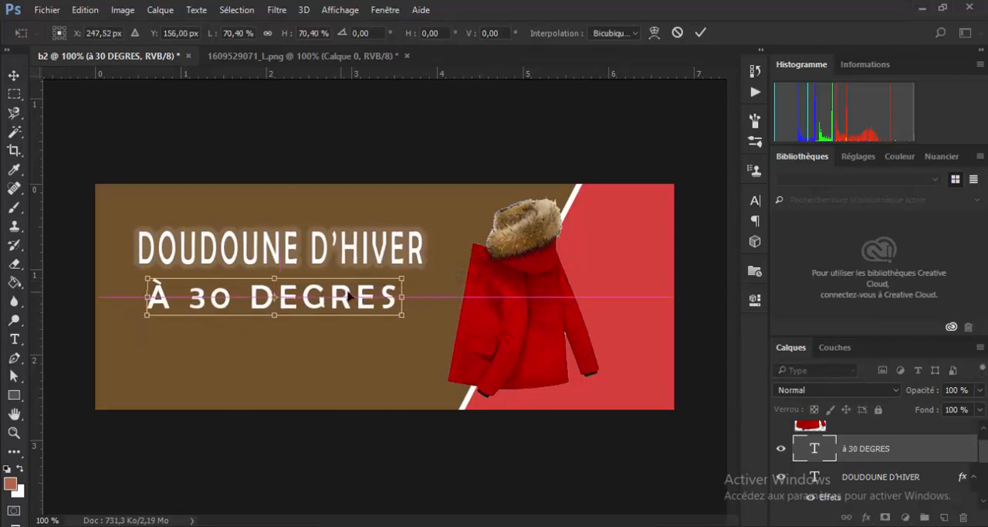
drag(401, 278, 376, 283)
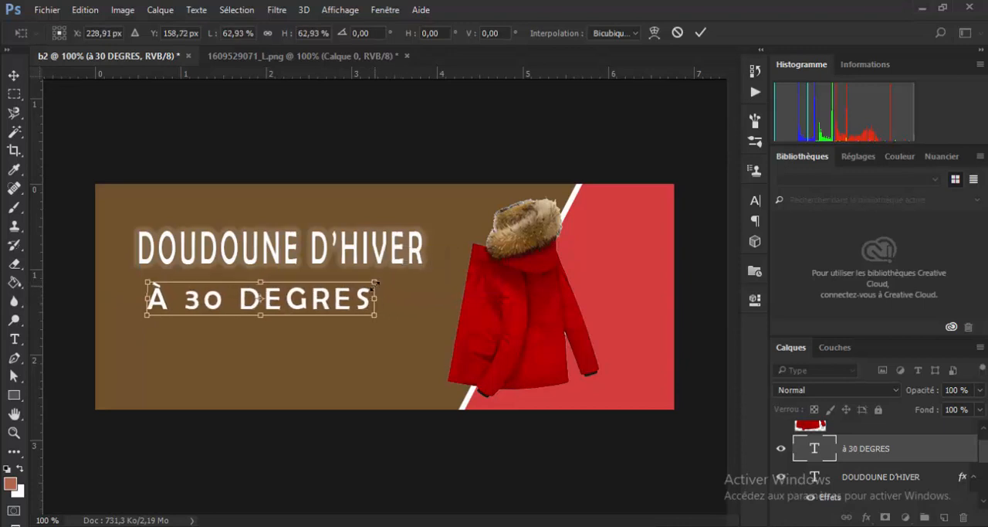
drag(324, 299, 337, 296)
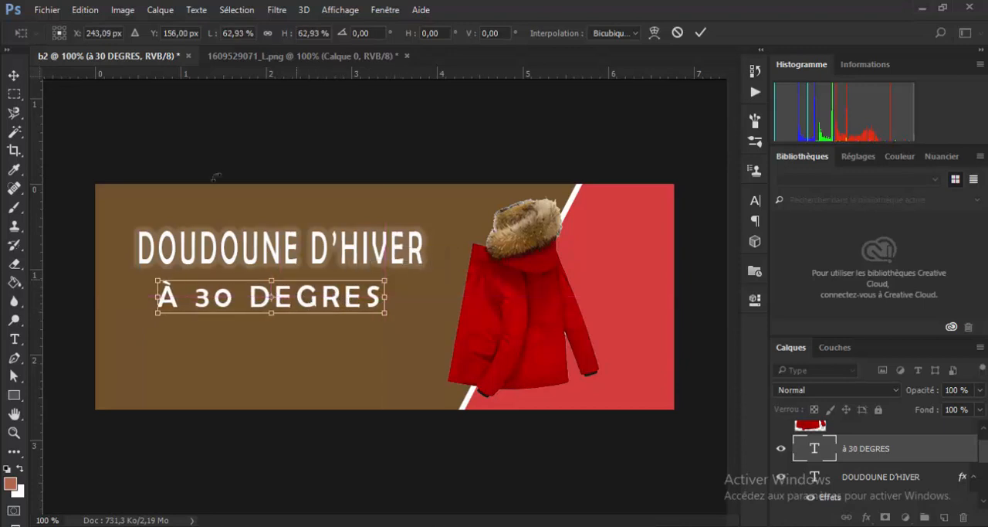
click(700, 33)
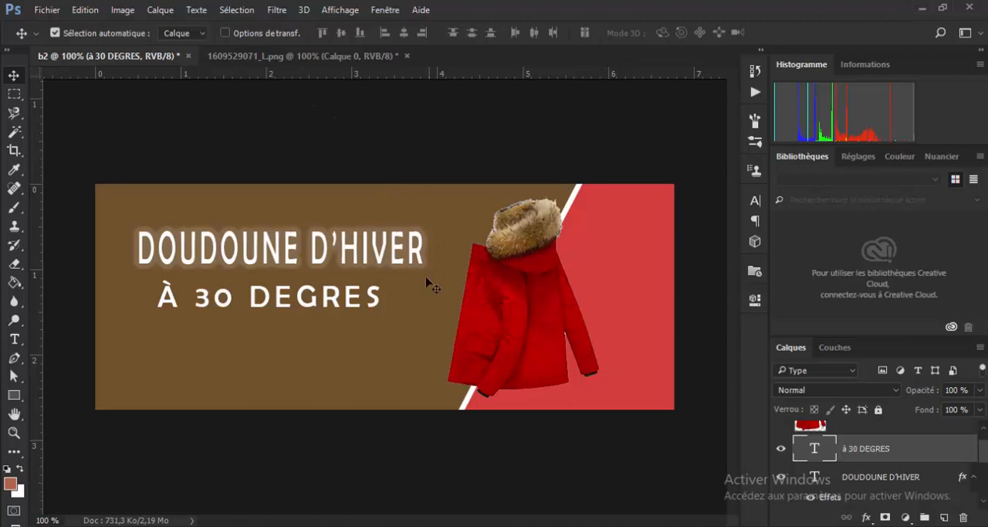
- Change the font of the À 30 DEGRES text to Blueprint
double_click(815, 456)
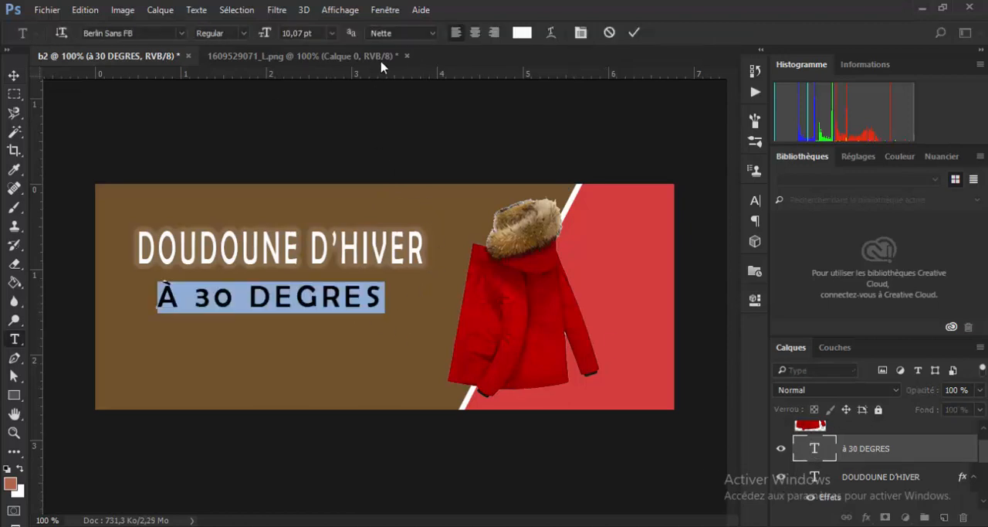
click(430, 34)
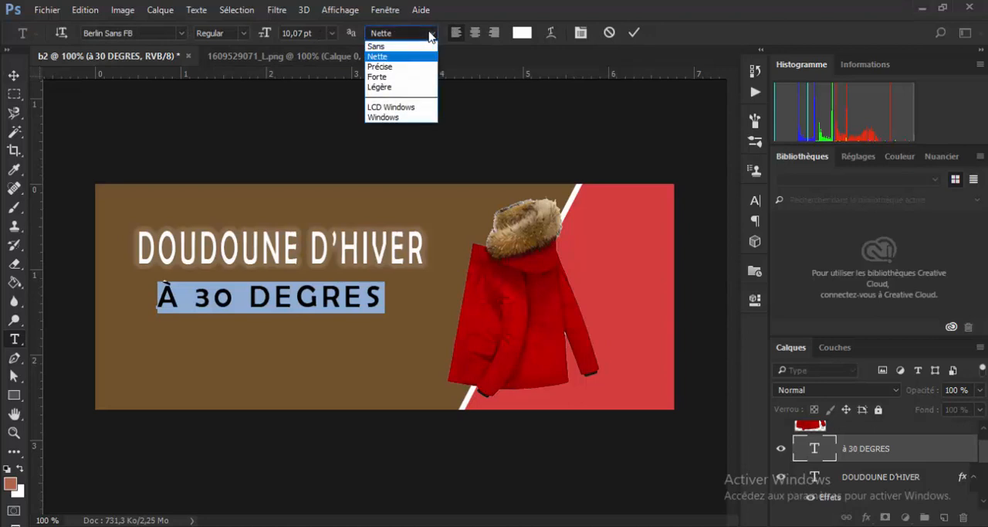
click(430, 35)
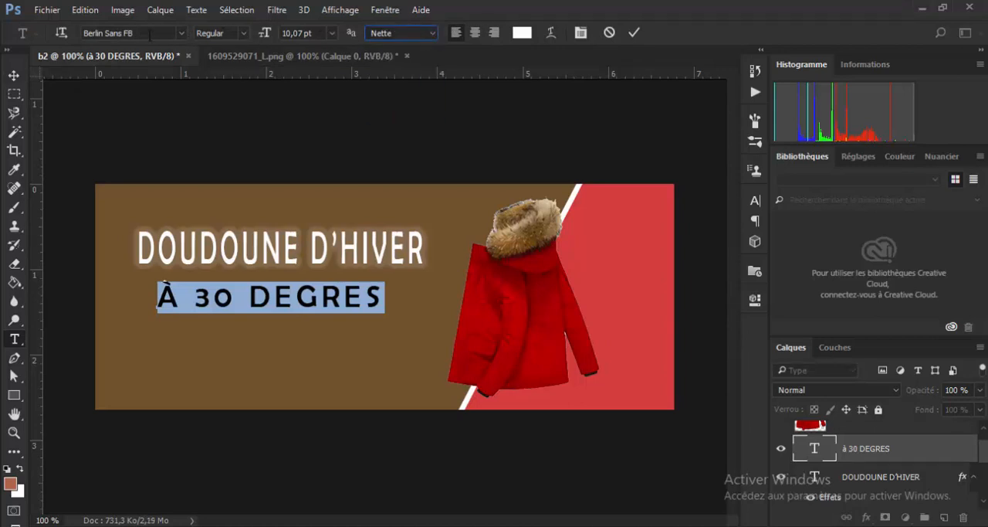
click(181, 33)
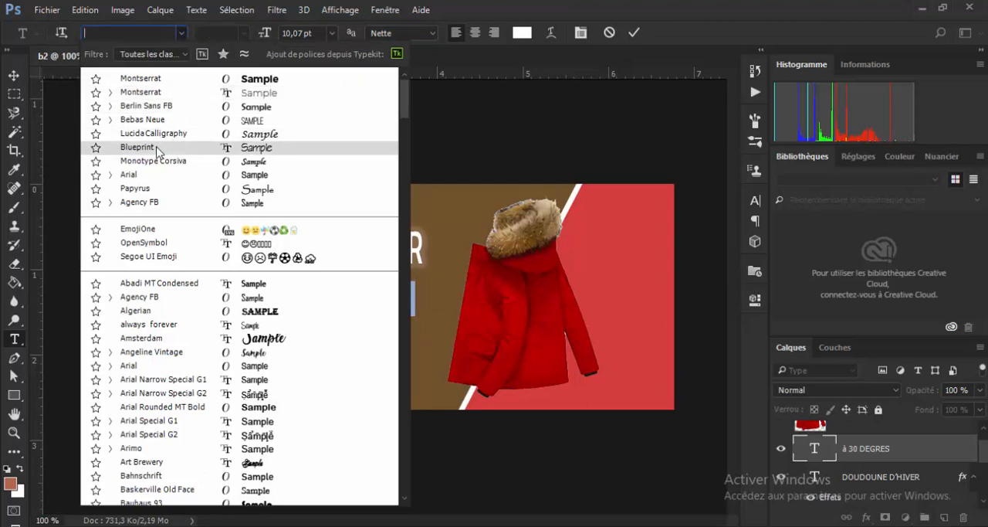
key(Escape)
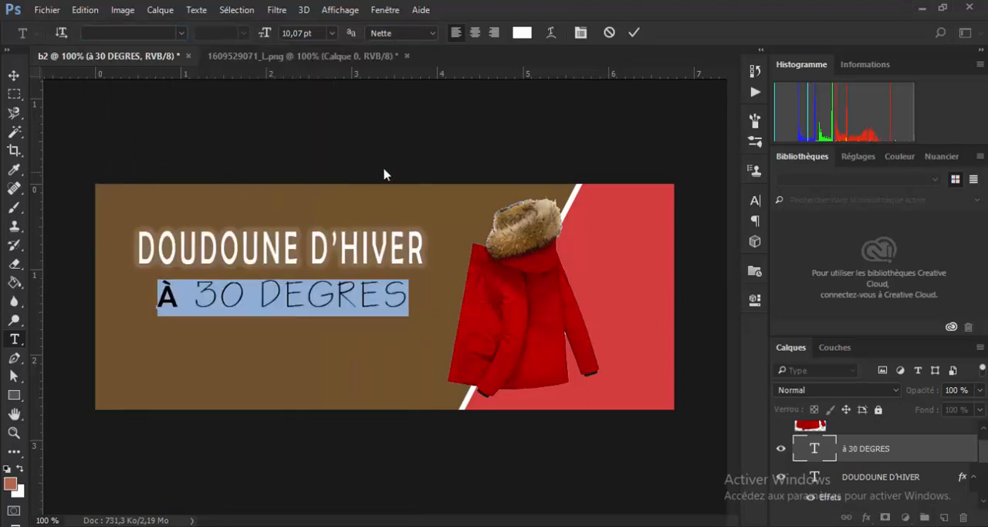
- Scale the À 30 DEGRES text to 82,32 % and reposition it beneath the headline at about Y 156 px
key(v)
drag(292, 296, 294, 298)
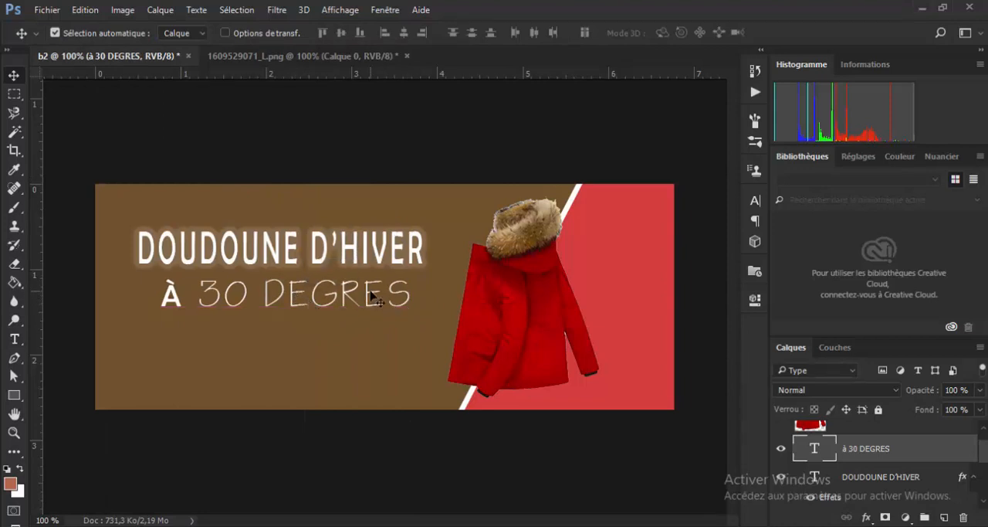
key(ctrl)
key(ctrl+t)
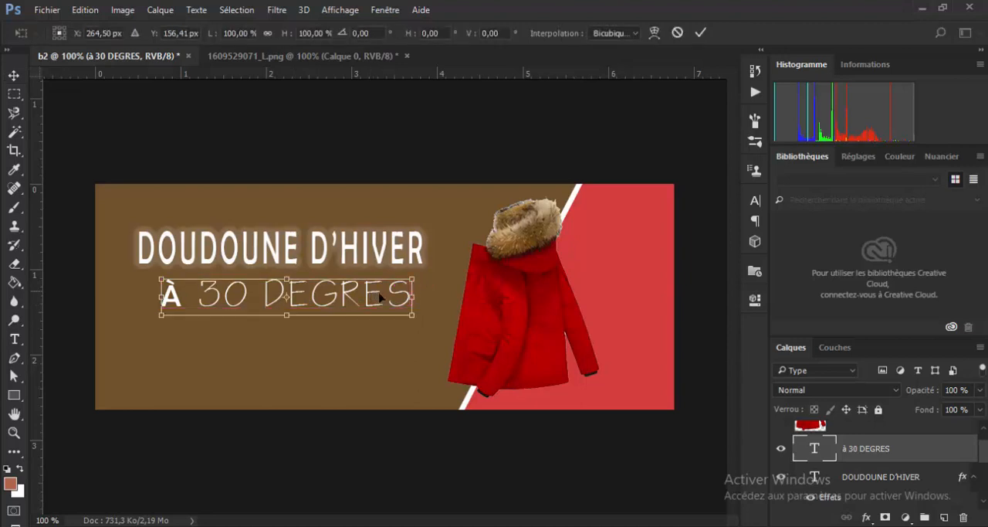
drag(415, 274, 371, 283)
drag(310, 301, 323, 264)
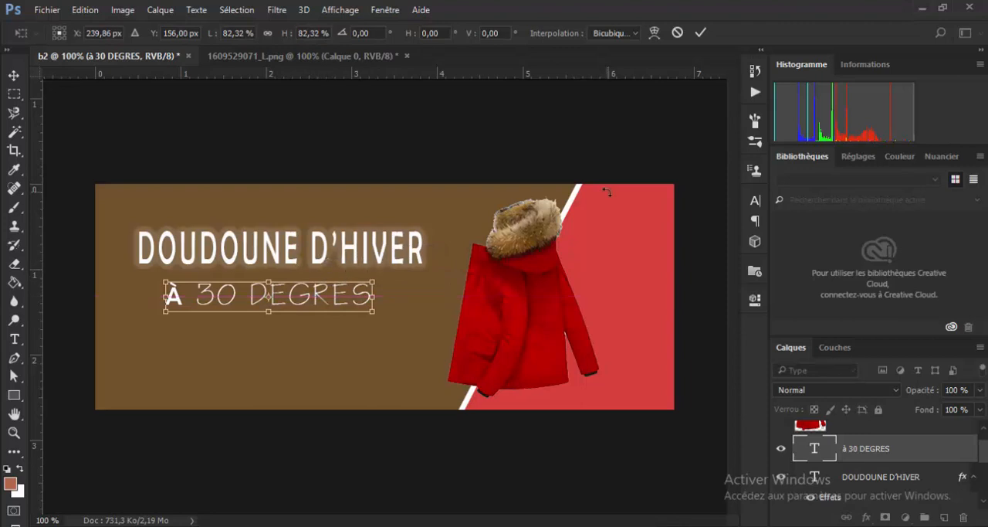
key(Return)
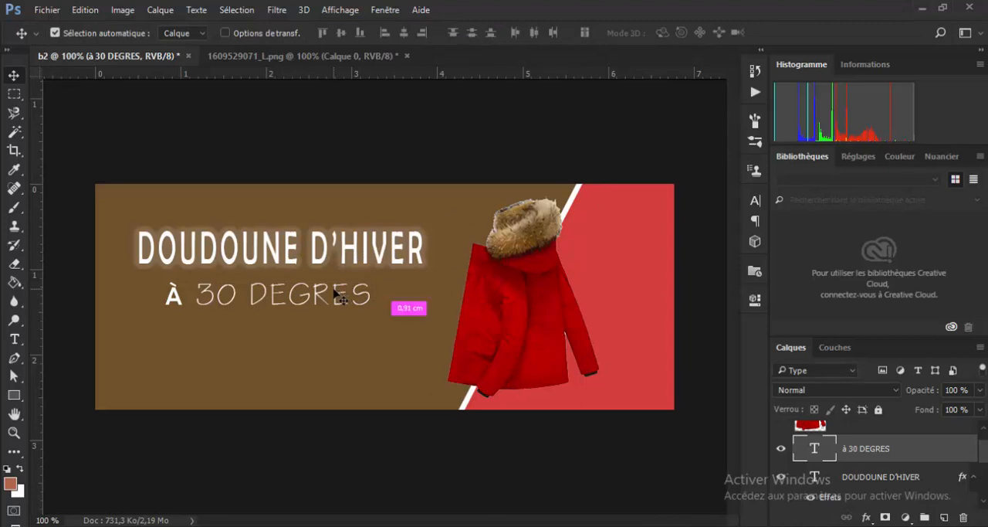
drag(338, 296, 355, 245)
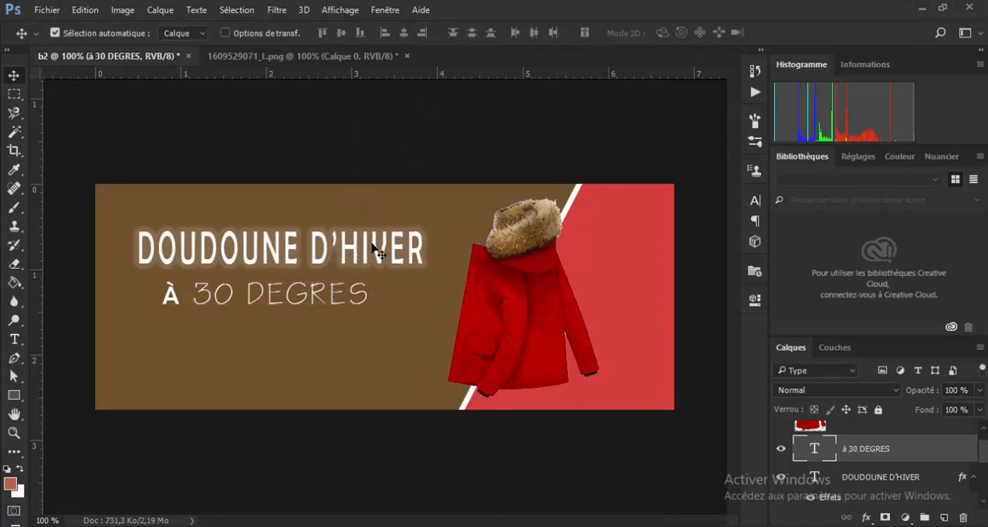
- Check the font of the DOUDOUNE D'HIVER headline in the font list and keep Berlin Sans FB
click(373, 252)
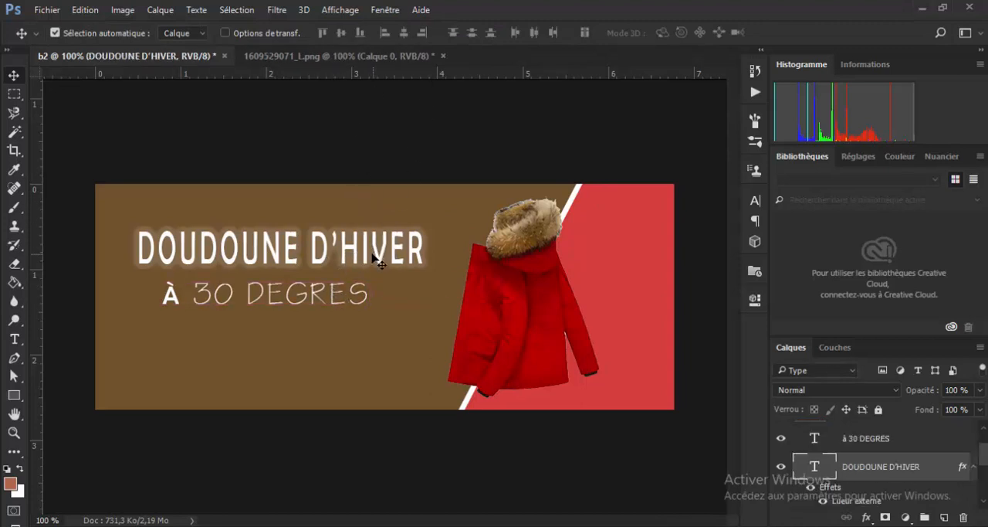
key(ctrl)
double_click(815, 466)
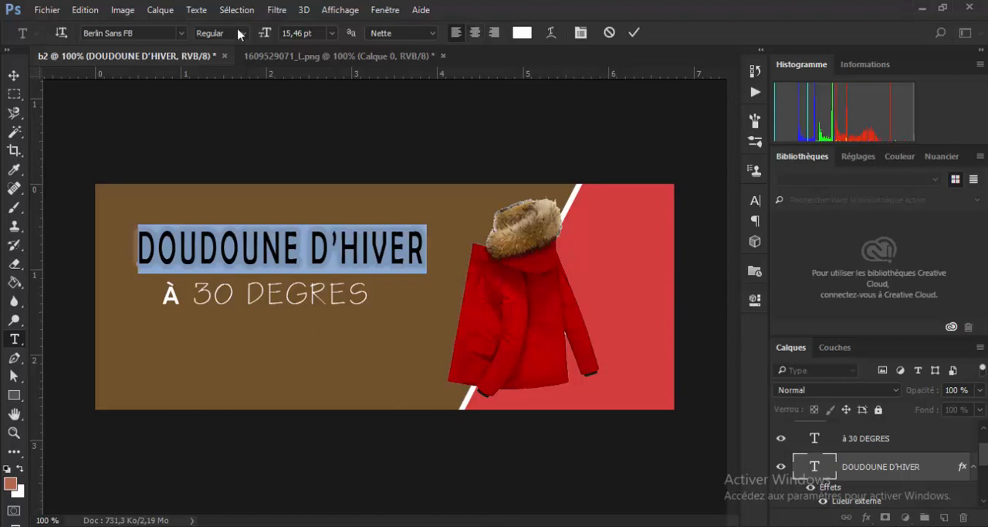
click(183, 34)
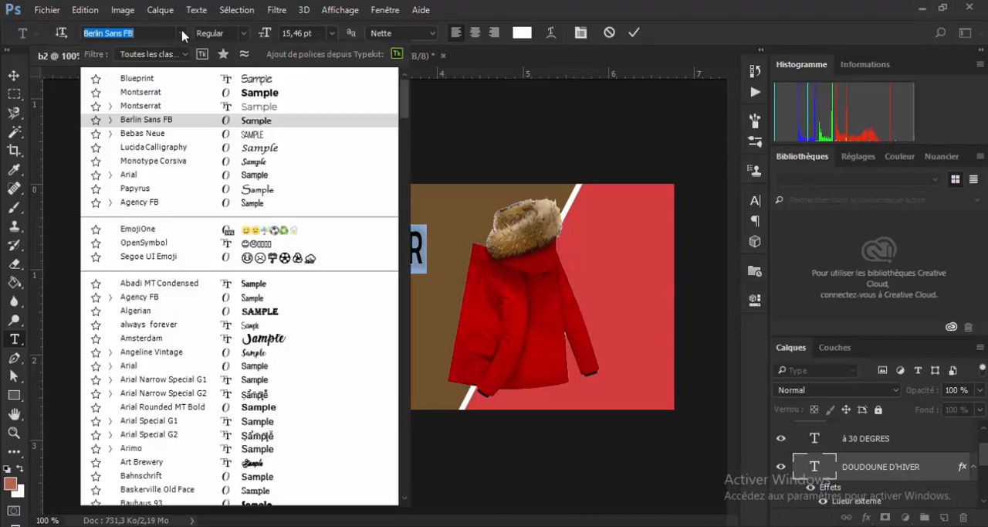
click(183, 34)
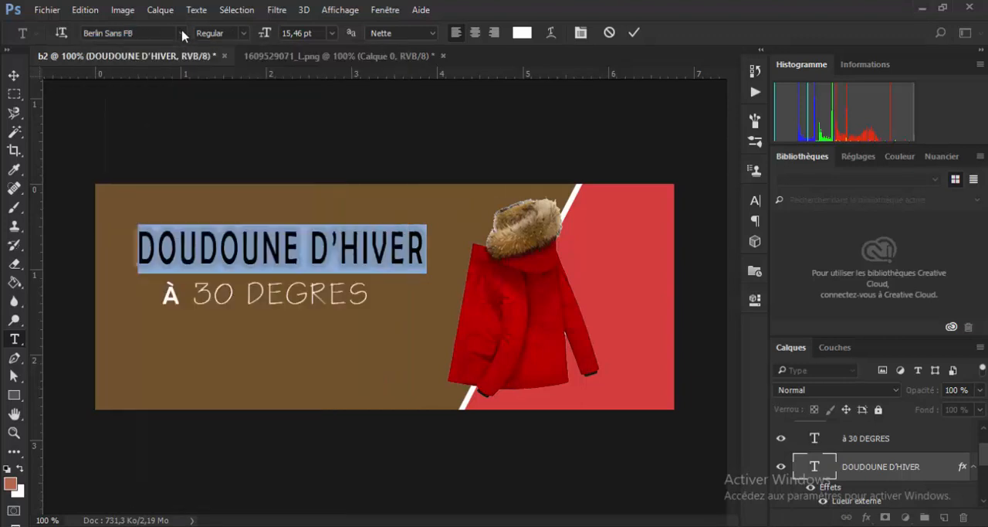
click(183, 34)
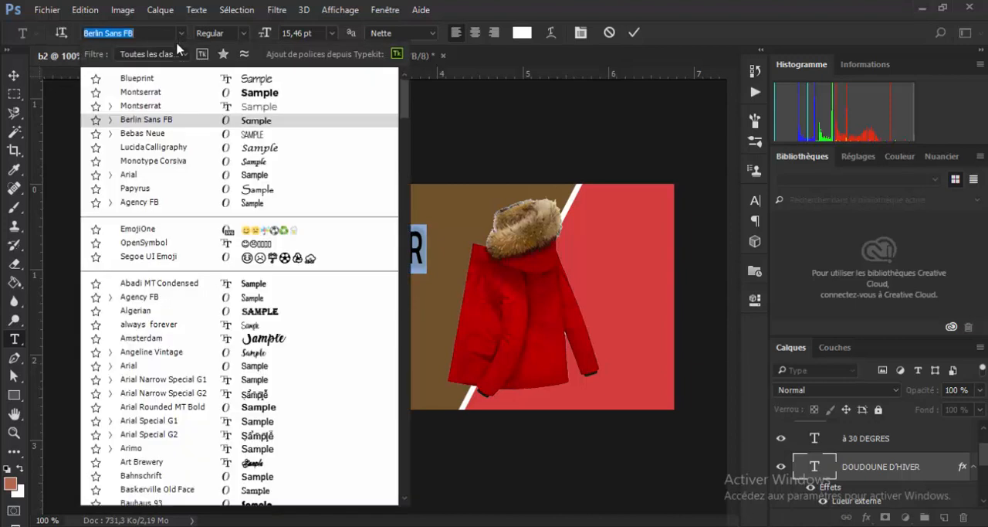
click(131, 121)
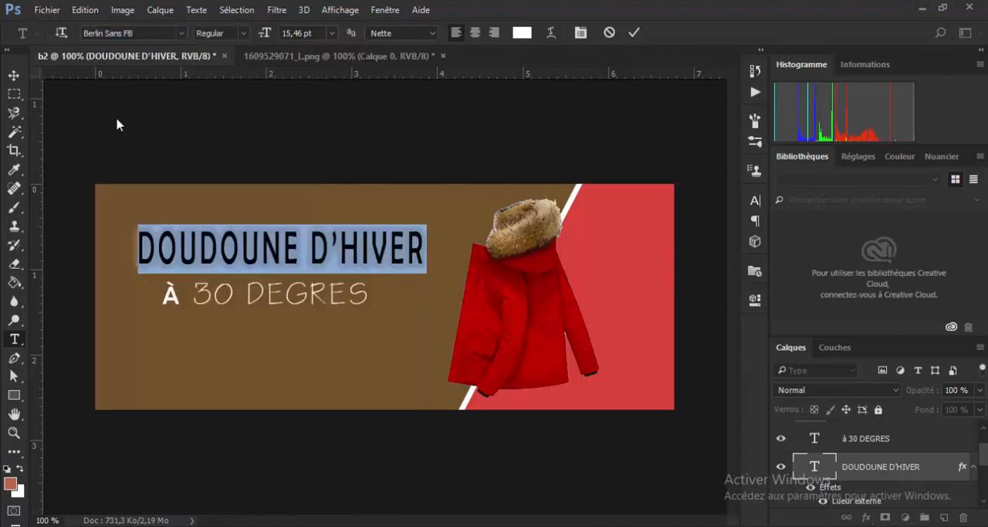
click(183, 34)
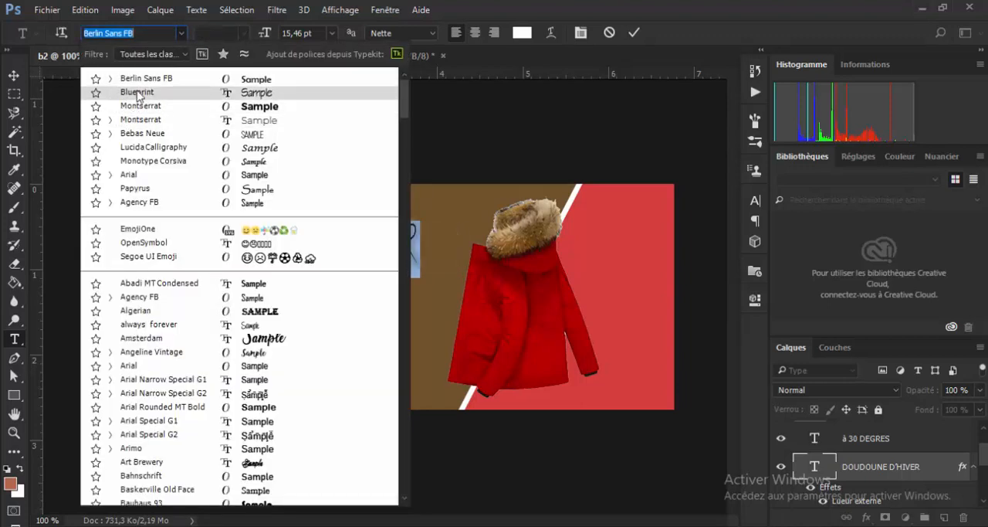
click(453, 210)
key(ctrl+Return)
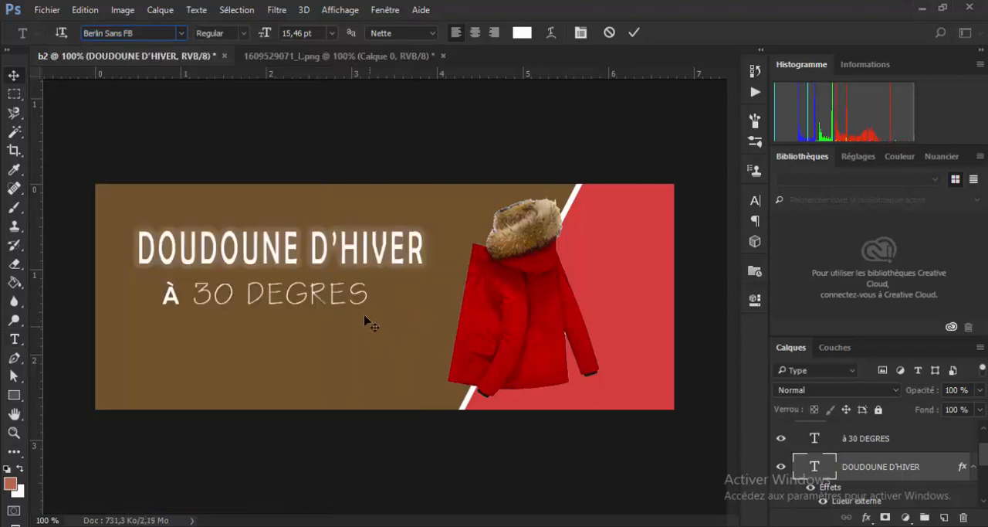
key(v)
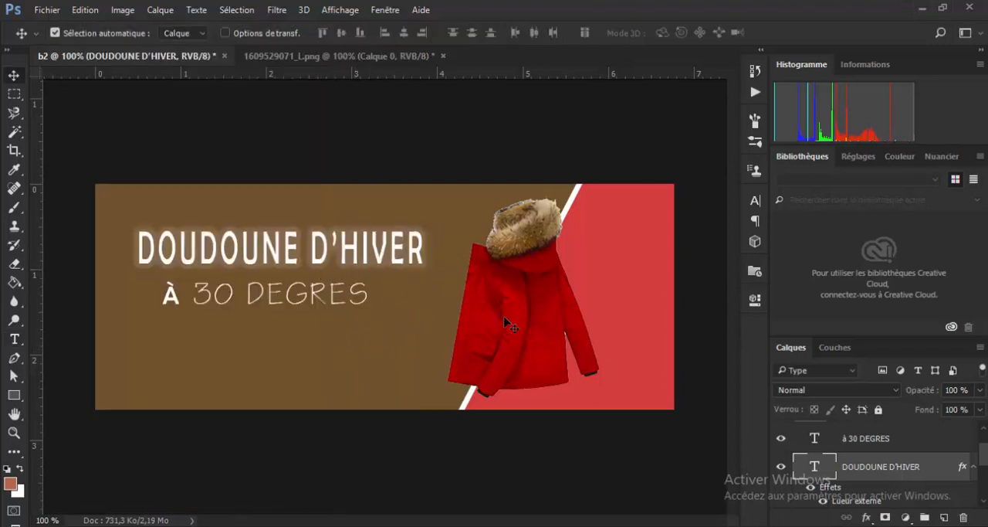
- Shift the brown panel (Forme 1) slightly to the right, lock its layer and select the red background Fond 1
drag(987, 202, 987, 101)
mouse_move(190, 337)
mouse_down()
mouse_move(249, 362)
mouse_move(174, 344)
mouse_up()
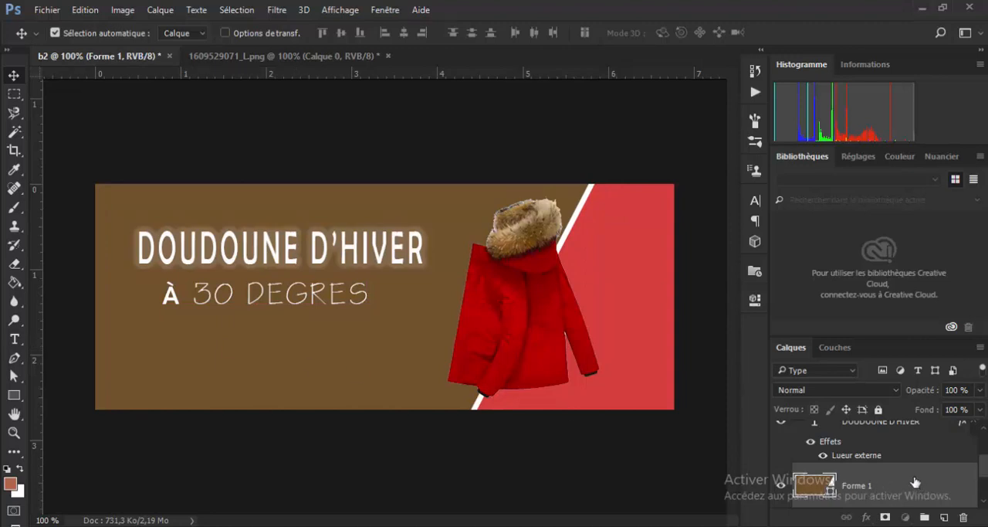
click(878, 409)
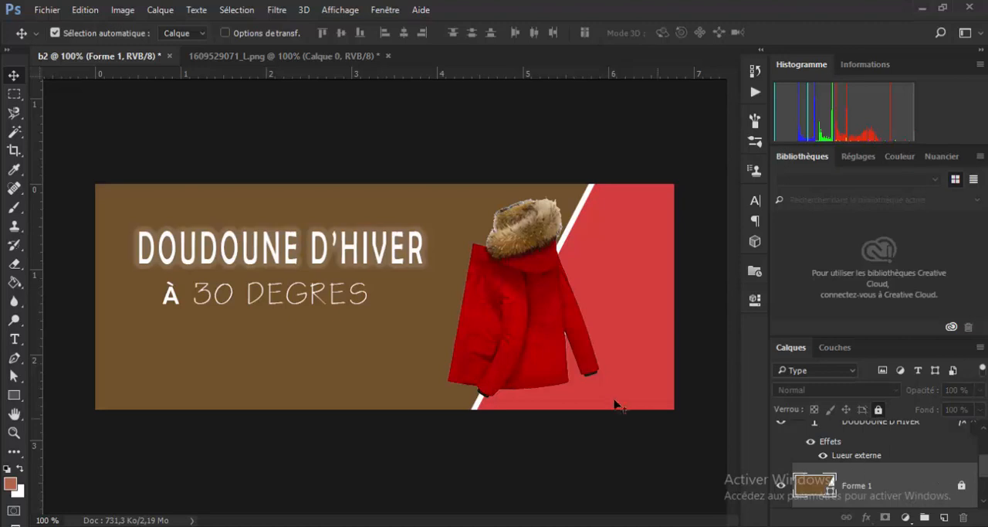
click(607, 325)
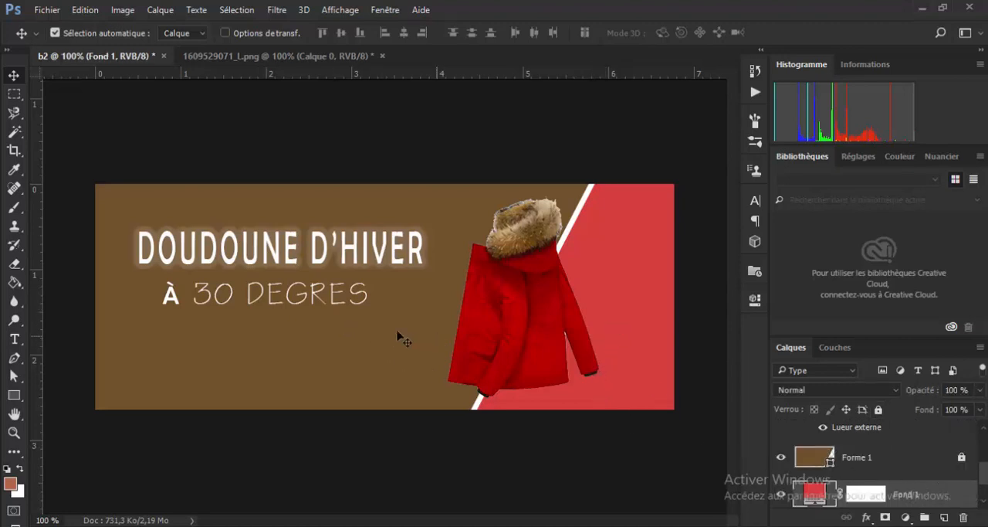
drag(223, 333, 289, 345)
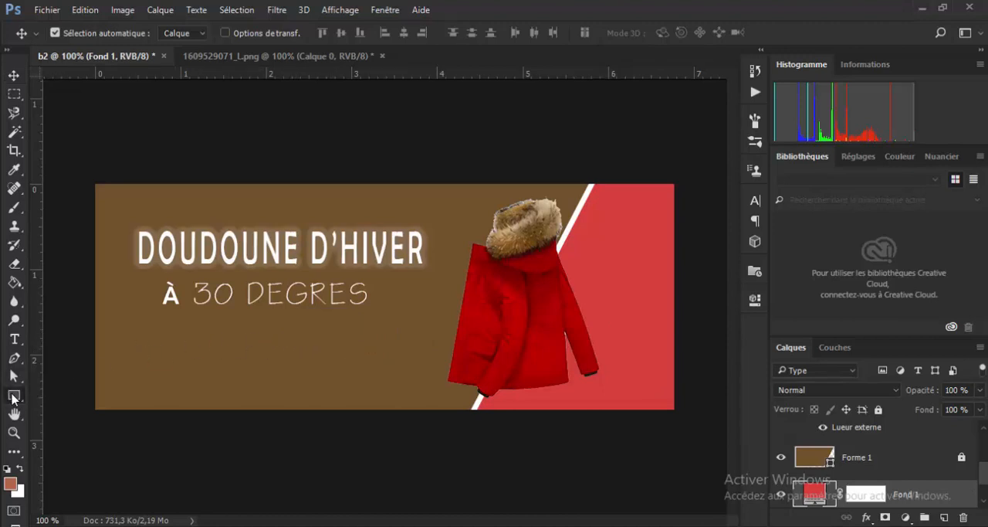
- Draw a 197 x 60 px rectangle at X 88, Y 198 px beneath À 30 DEGRES and enter 50 px for its linked corner radii
drag(14, 395, 64, 396)
drag(160, 328, 302, 370)
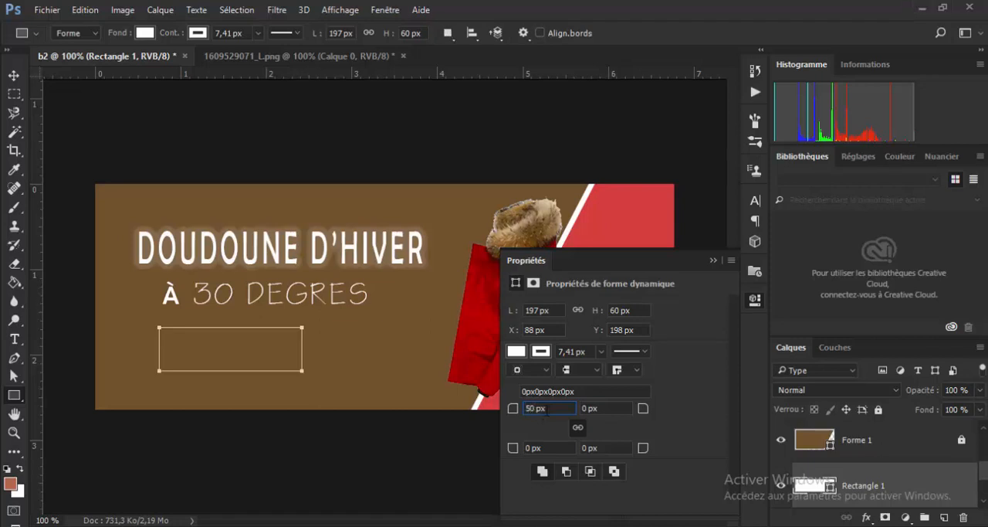
key(Tab)
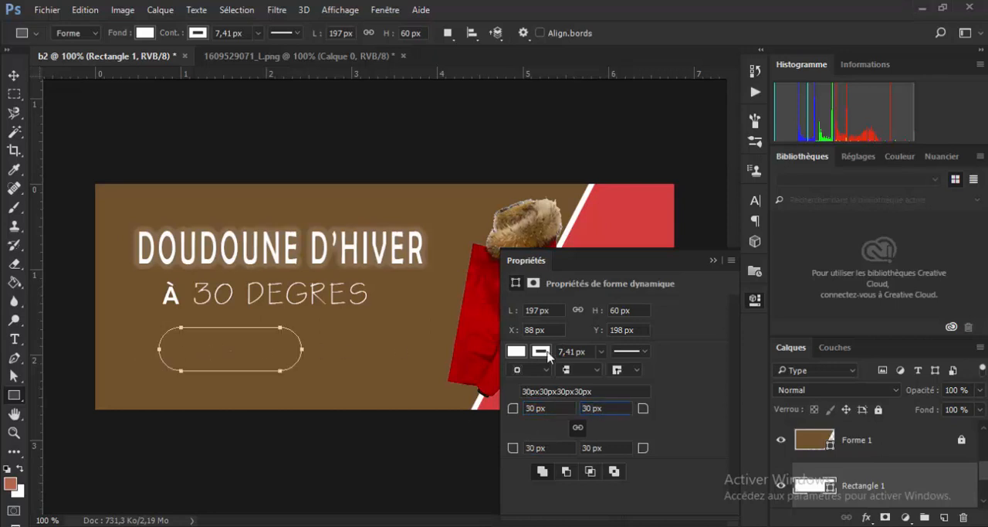
- Fill the rounded rectangle Rectangle 1 with the red d33d3d sampled from the banner's background
click(523, 353)
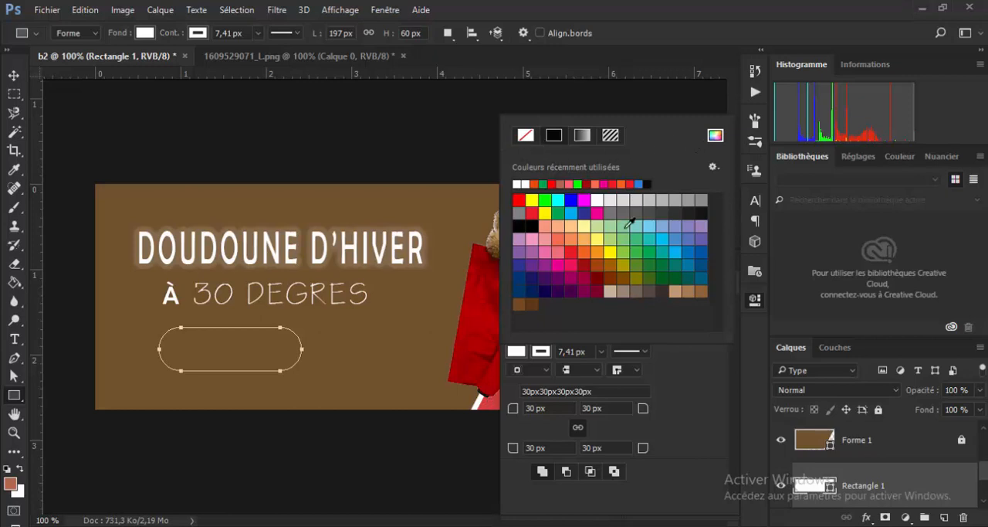
click(715, 135)
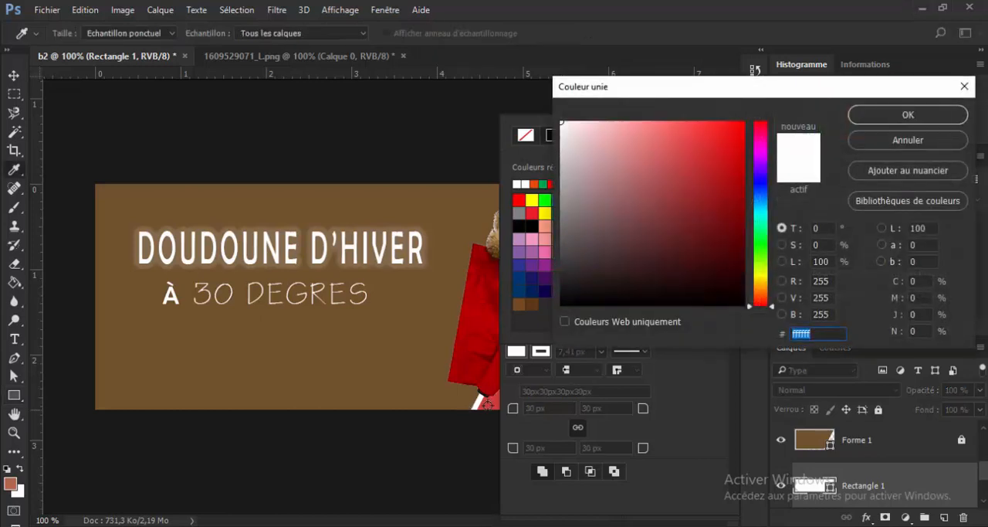
click(489, 403)
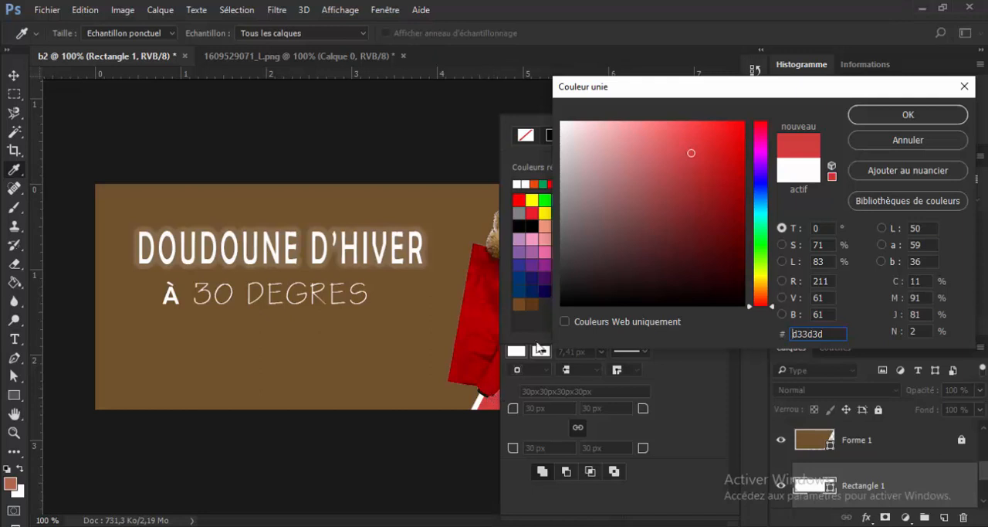
click(888, 118)
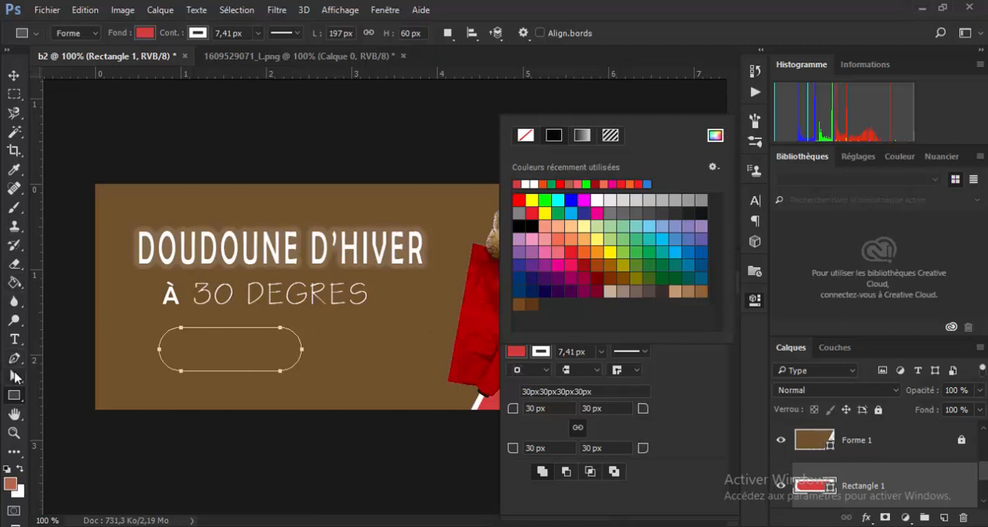
click(15, 75)
click(14, 76)
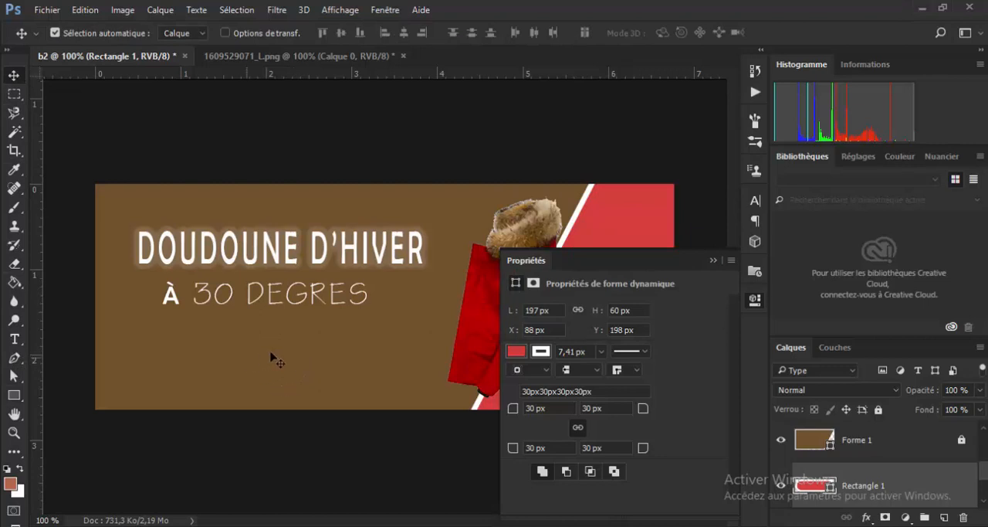
click(516, 351)
click(541, 351)
click(541, 352)
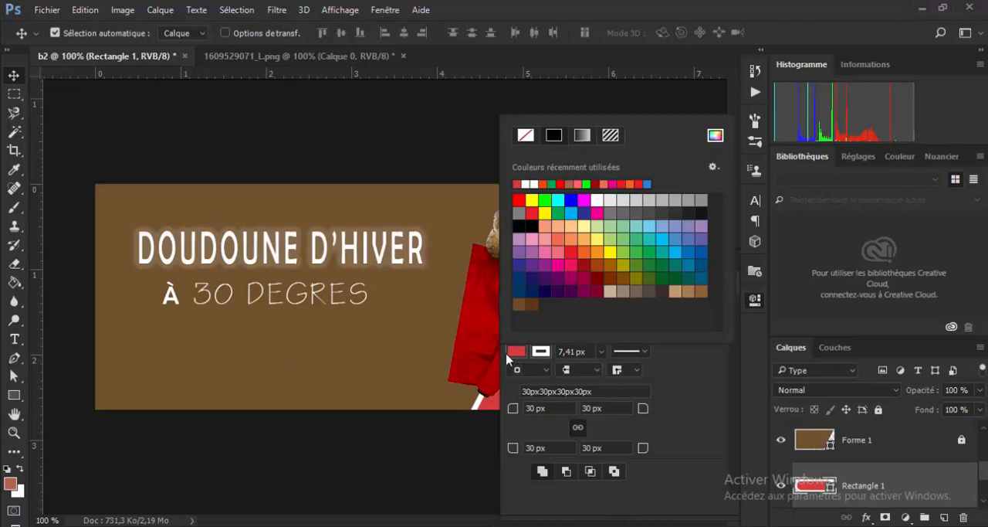
- Move the Rectangle 1 layer up the stack, past Forme 1, to directly above the coat layer Calque 1
click(901, 488)
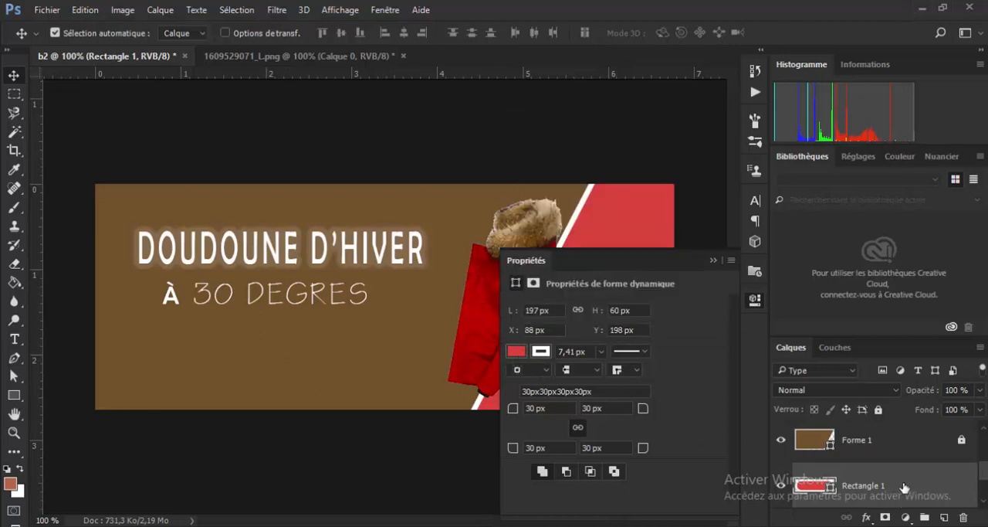
drag(902, 492, 893, 428)
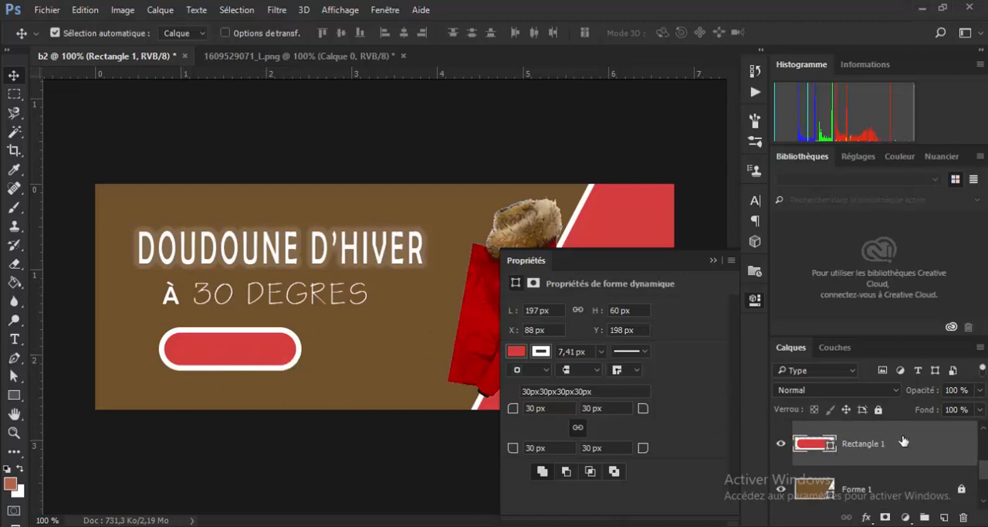
drag(904, 443, 889, 423)
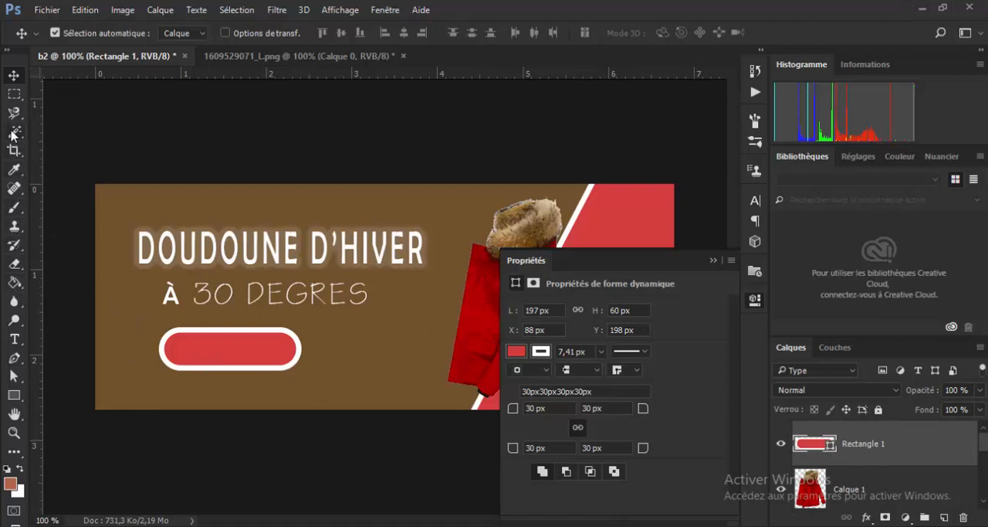
- Add a text layer reading PROMO on the brown panel beside the rounded button
click(14, 339)
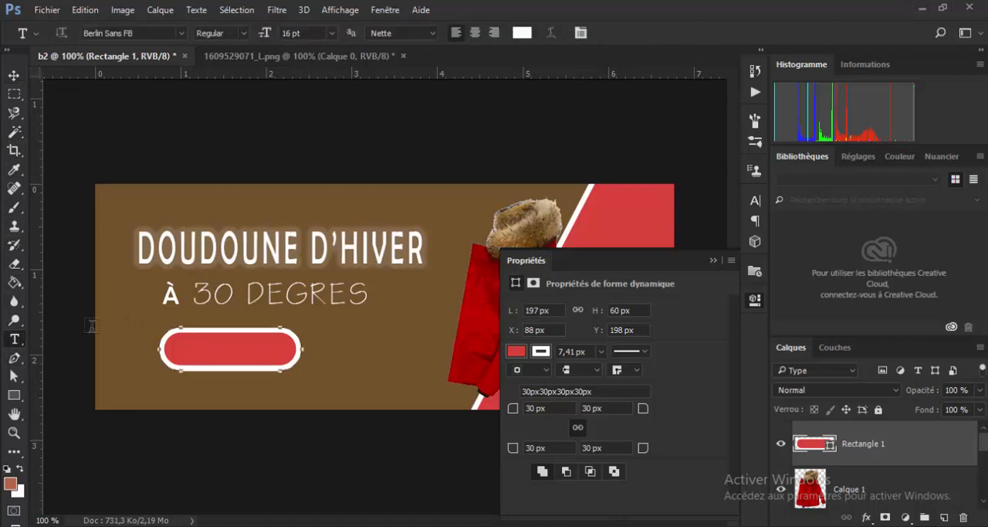
click(349, 350)
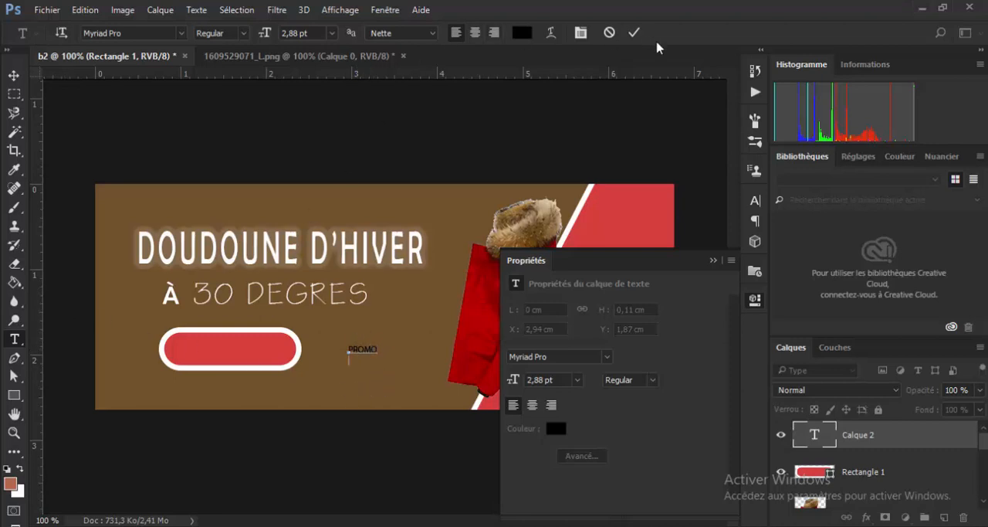
key(ctrl+a)
key(BackSpace)
click(634, 33)
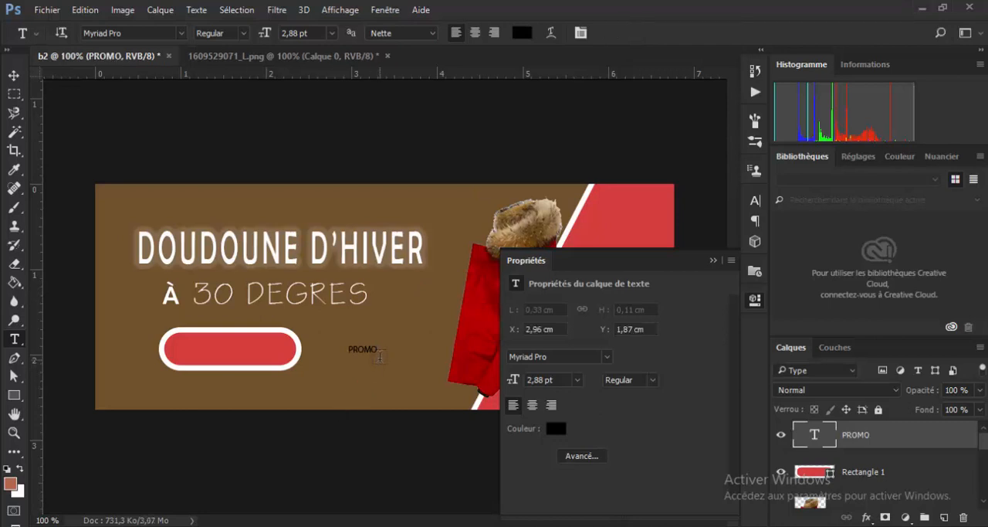
- Scale the PROMO text to 417,17 % and place it over the red button at about X 203, Y 231 px
key(ctrl+t)
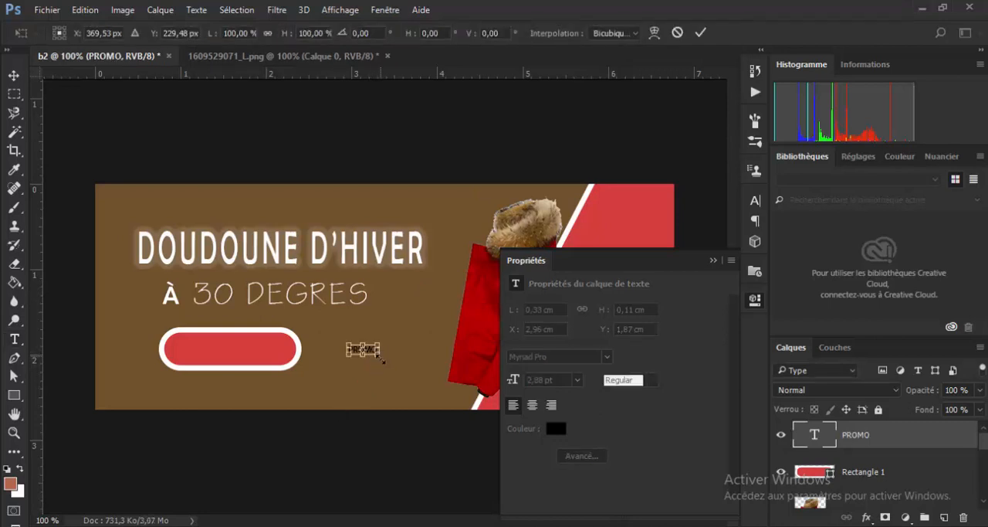
drag(383, 359, 457, 387)
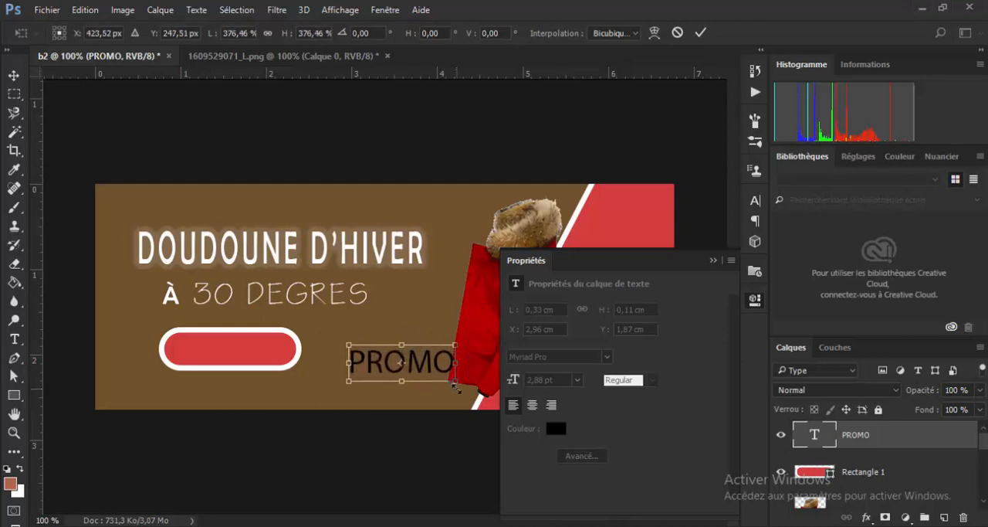
drag(377, 367, 348, 358)
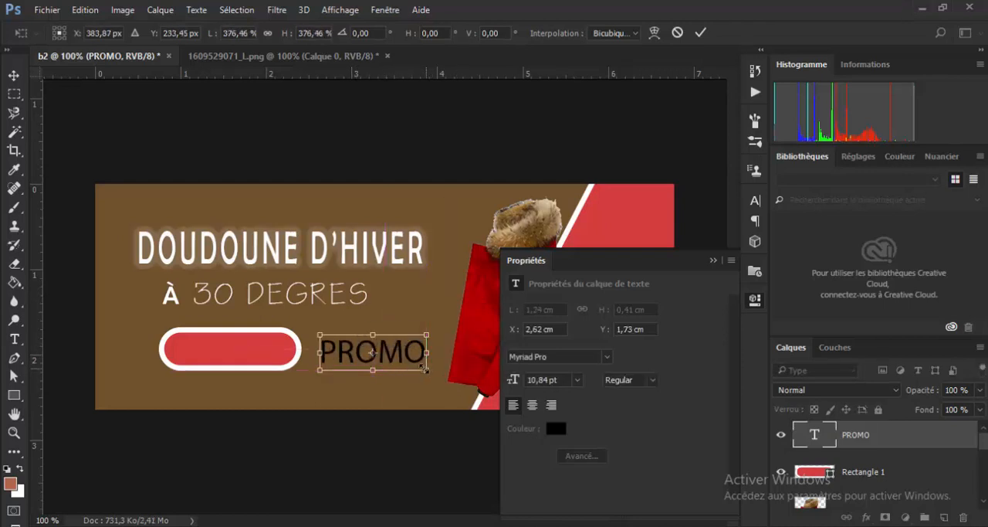
drag(425, 369, 270, 351)
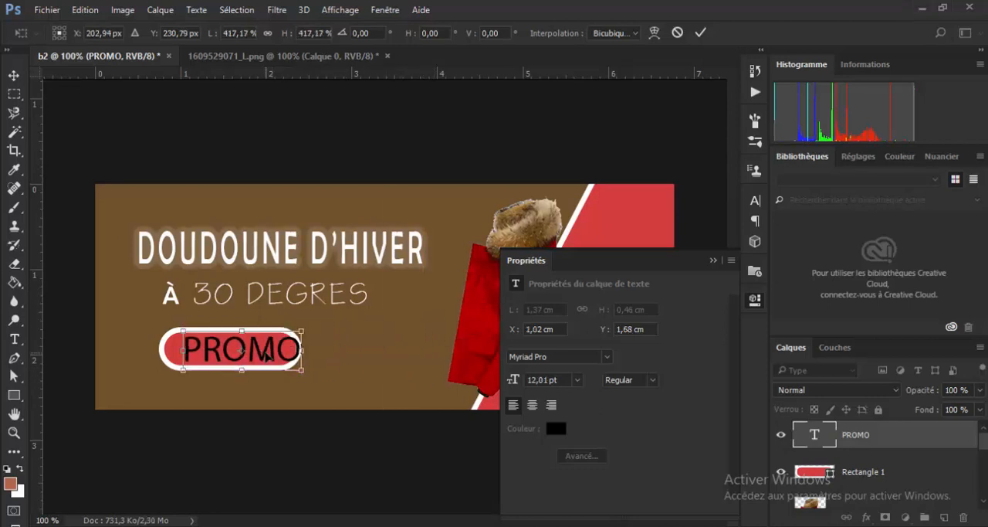
click(700, 33)
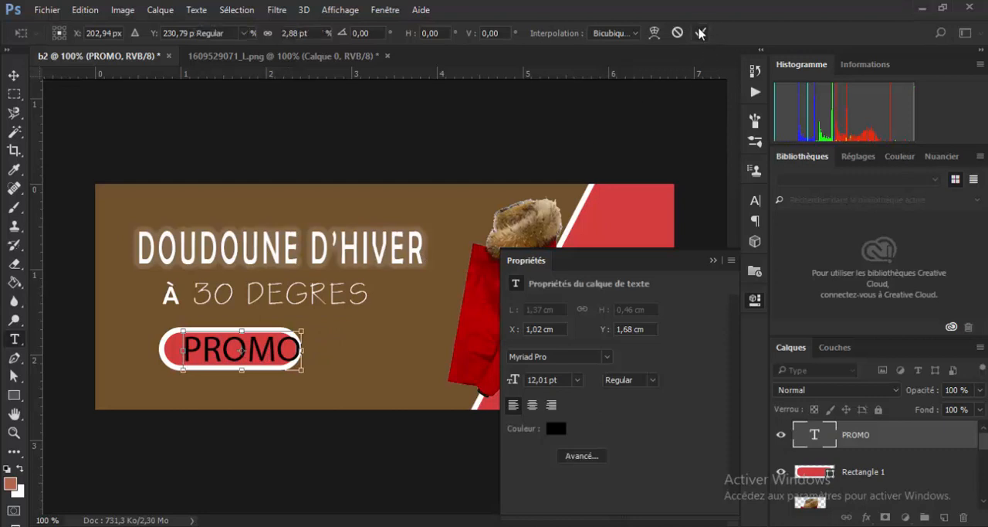
- Change the colour of the whole PROMO text to white (ffffff)
double_click(820, 434)
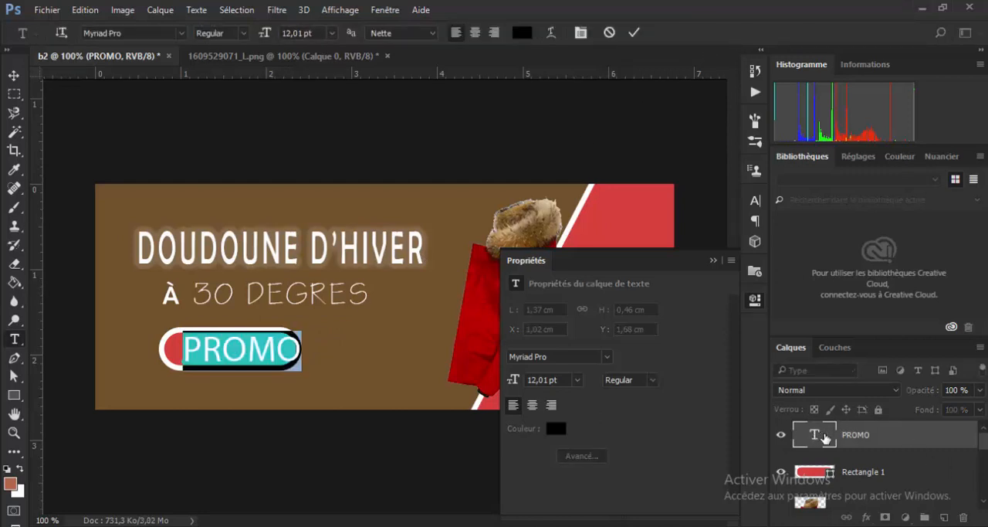
click(522, 33)
click(564, 124)
drag(565, 123, 558, 116)
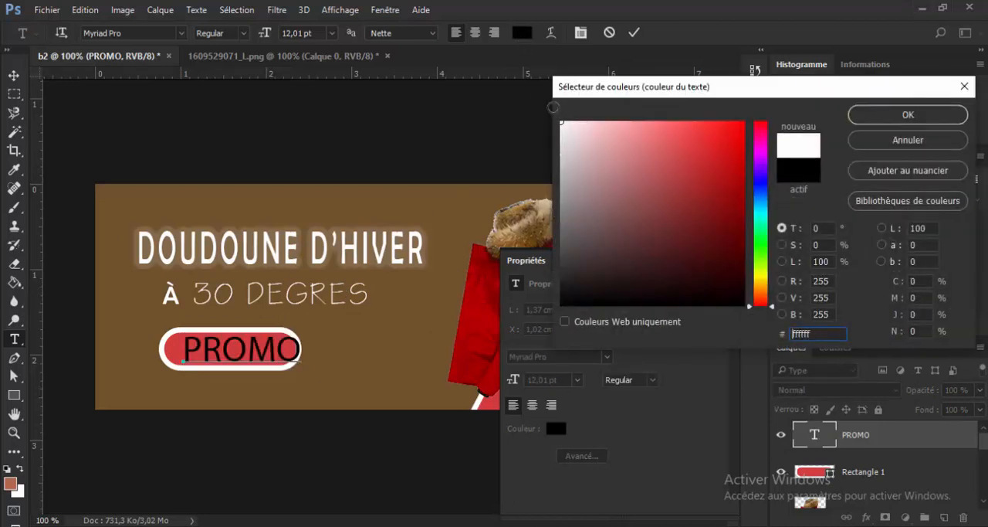
click(898, 114)
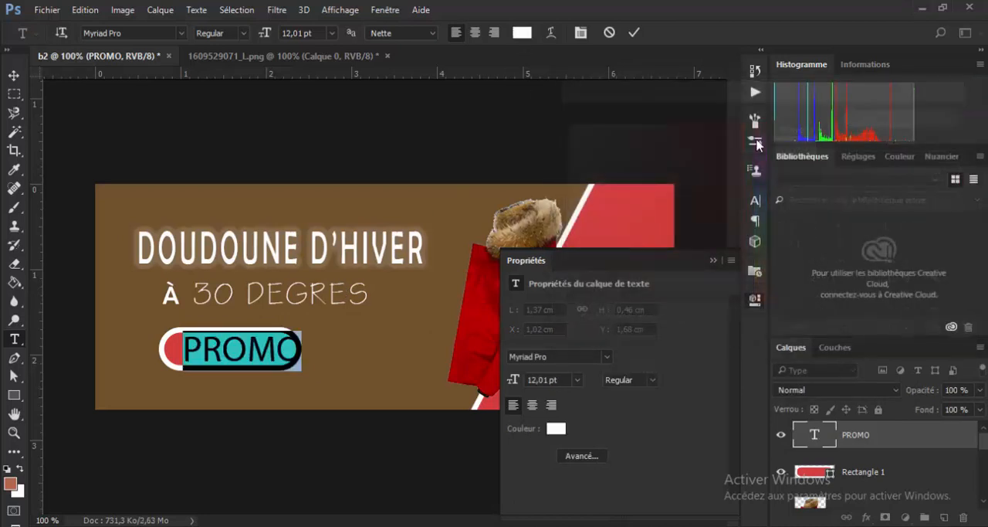
- Set the PROMO text's font to the bold-looking Montserrat after trying Blueprint
click(182, 35)
scroll(178, 92, down, 15)
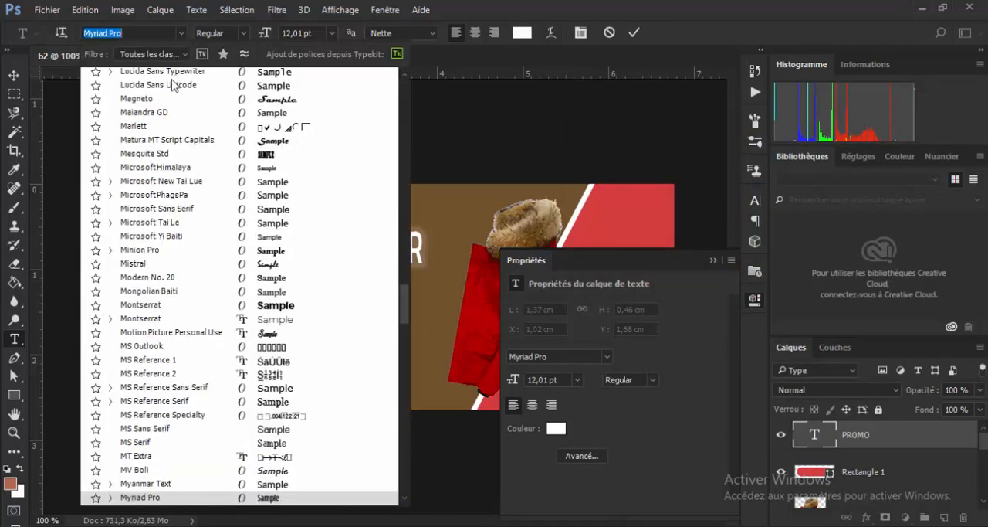
scroll(177, 114, up, 1)
scroll(178, 115, up, 5)
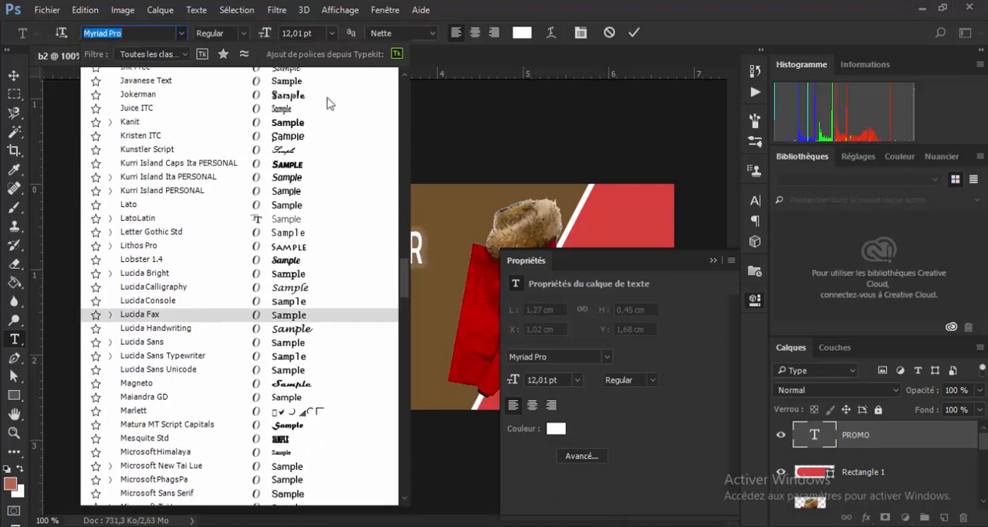
drag(406, 276, 406, 69)
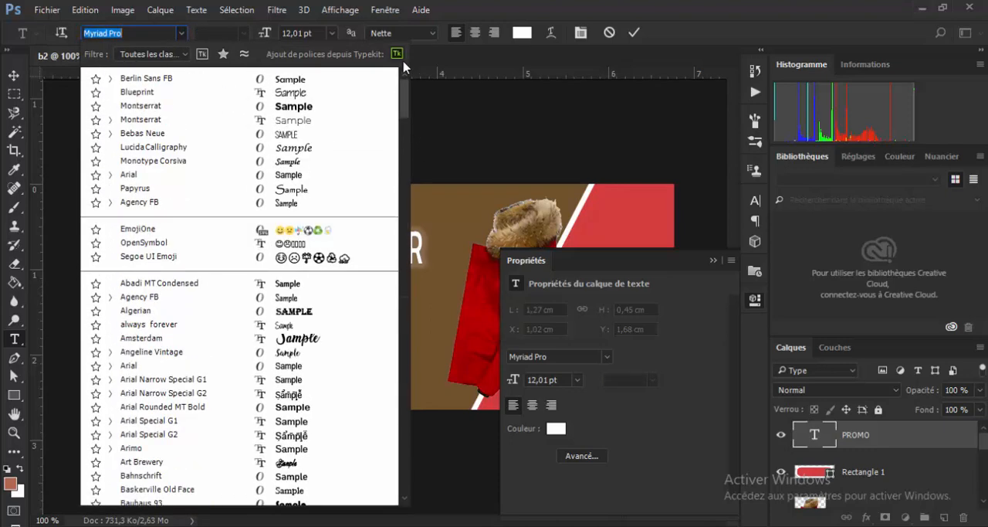
click(152, 92)
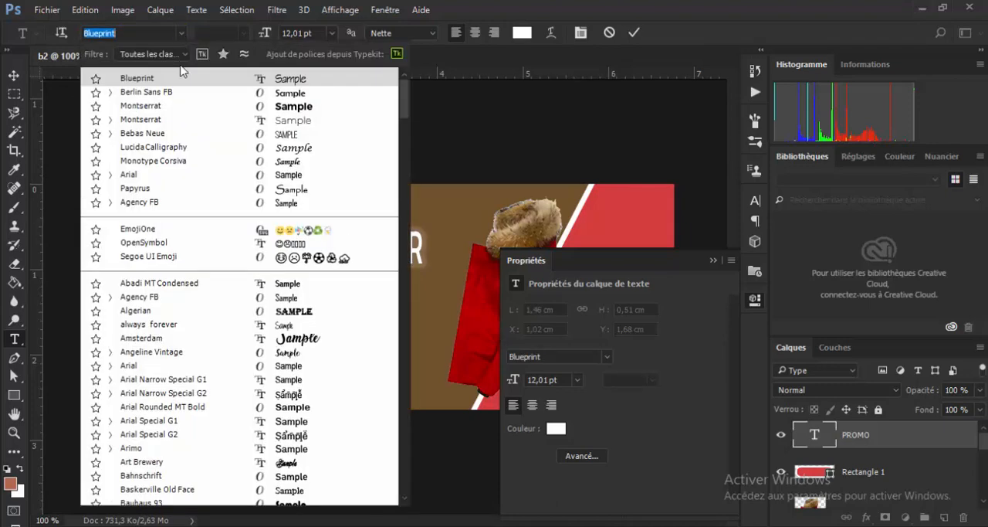
click(212, 112)
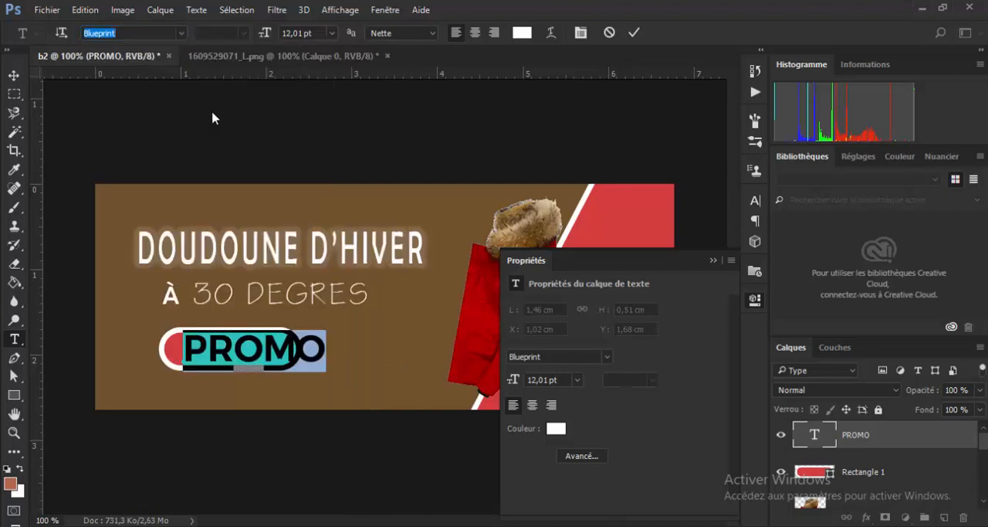
click(383, 370)
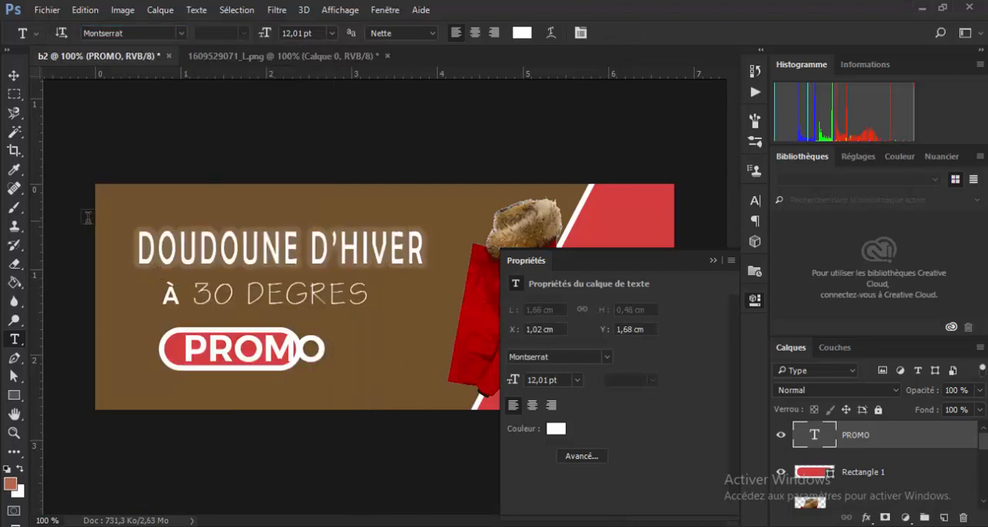
- Stretch the red button horizontally to 116,75 %, making it 230 px wide with its height kept at 60 px
click(14, 75)
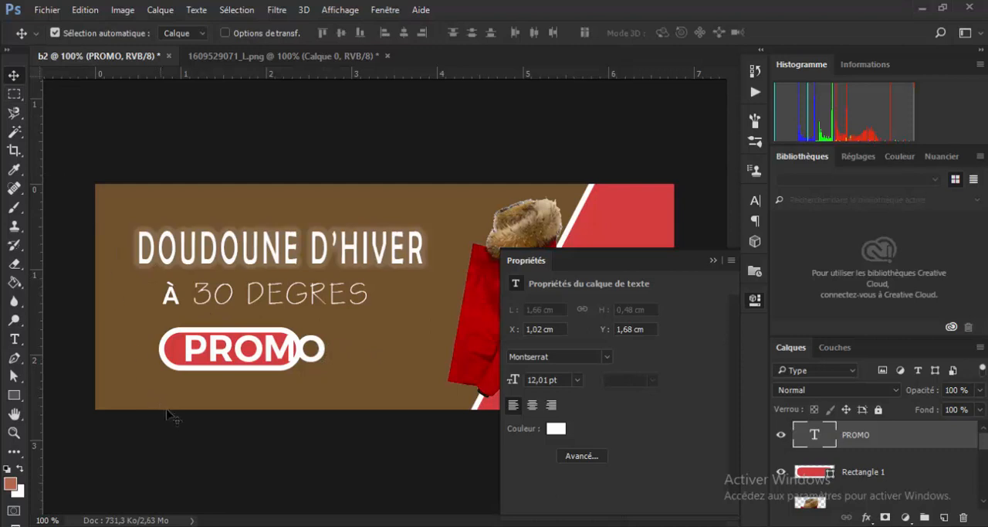
click(177, 358)
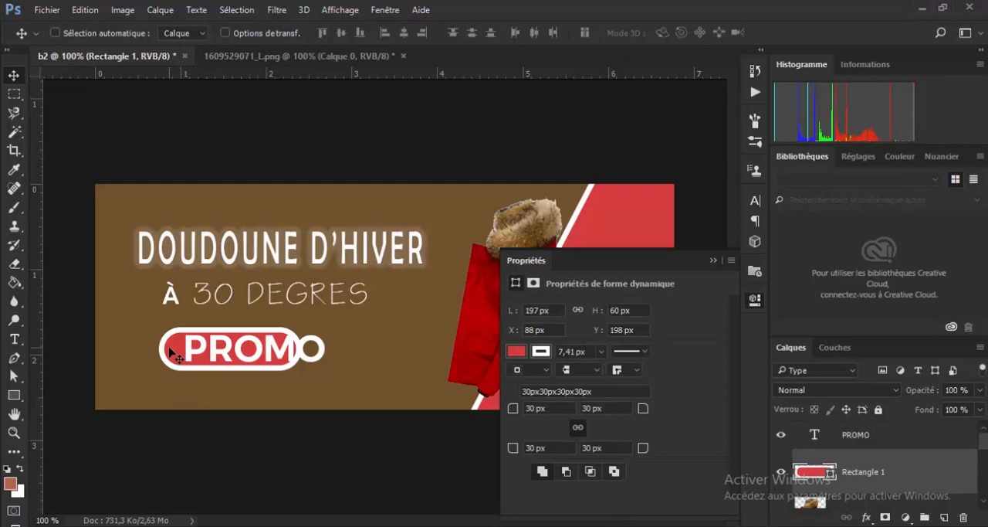
key(ctrl+t)
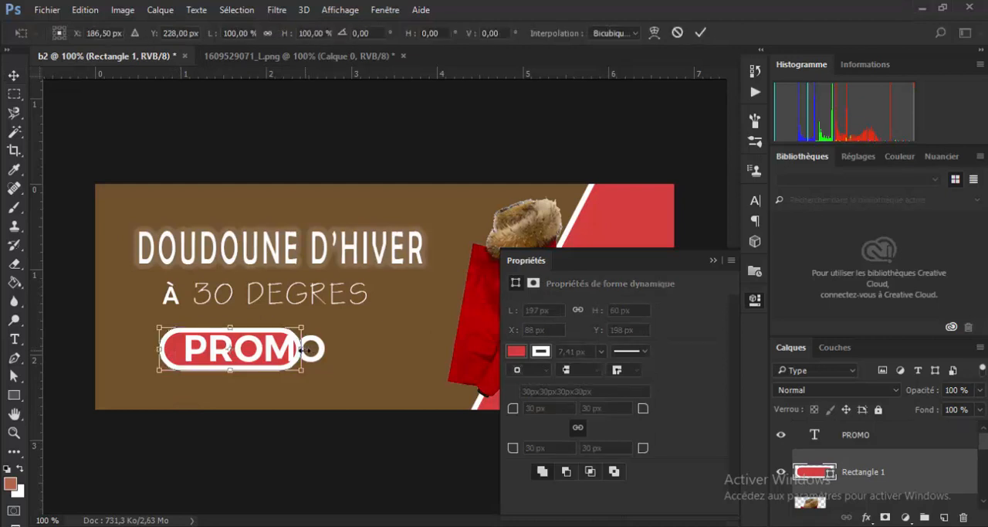
drag(311, 350, 332, 350)
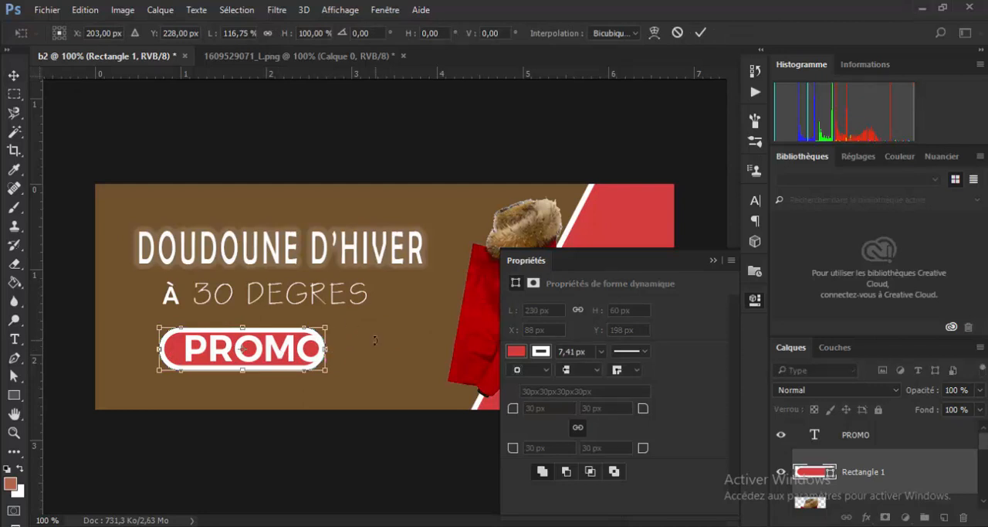
key(Return)
- Centre PROMO horizontally in the button and scale it to 89,20 % width and 78,63 % height, at X 203, Y 225 px
drag(293, 349, 279, 353)
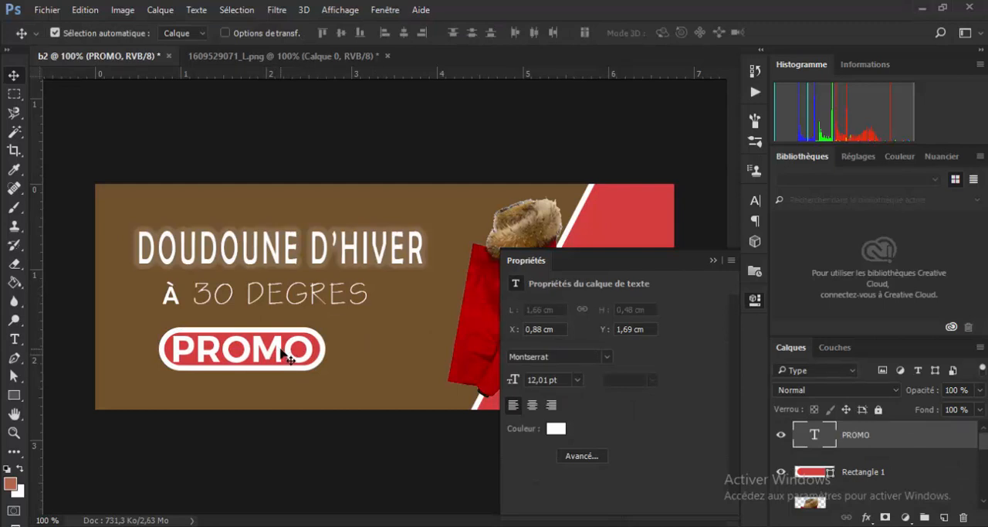
key(ctrl+t)
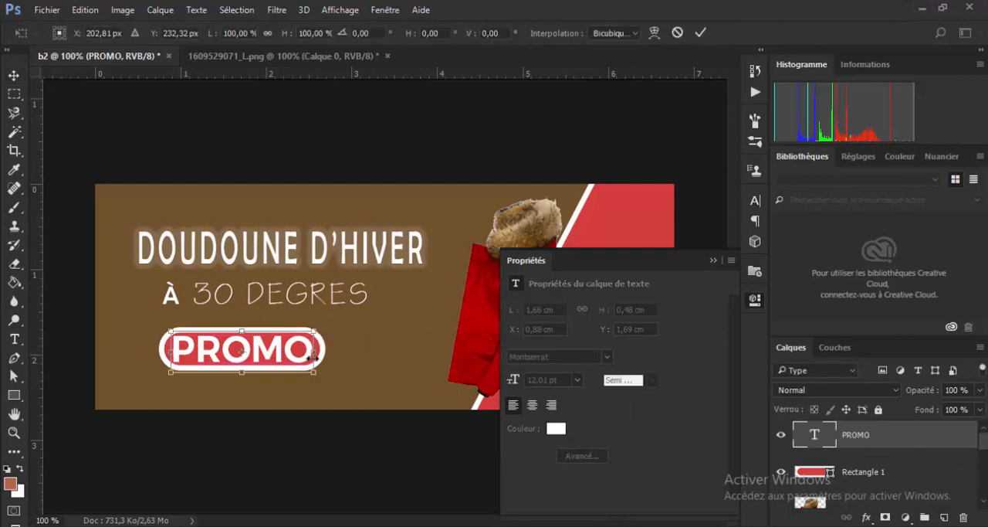
drag(314, 374, 272, 352)
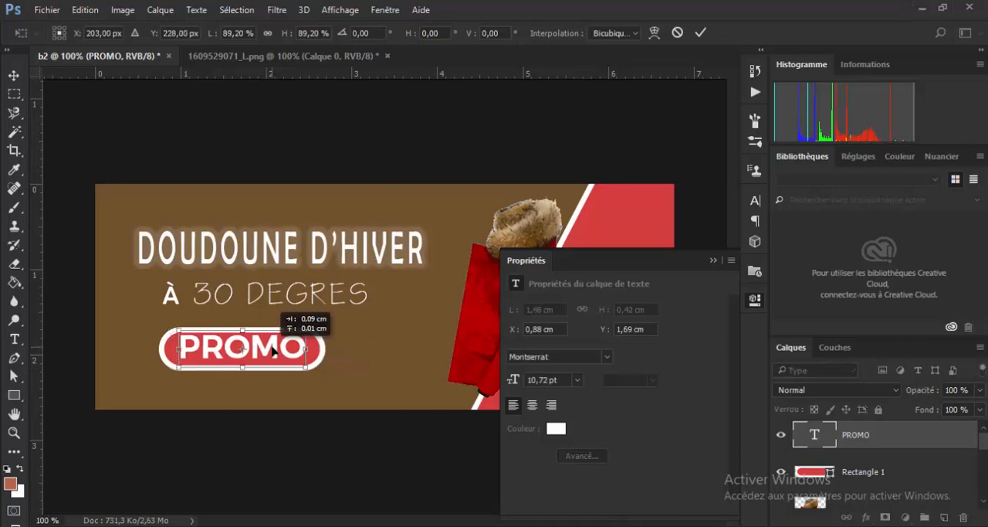
drag(272, 351, 250, 356)
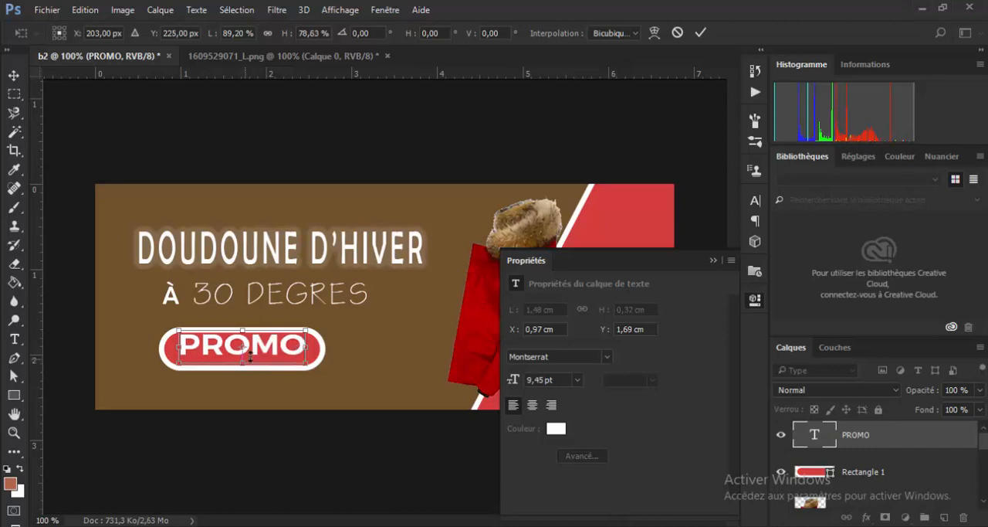
key(Return)
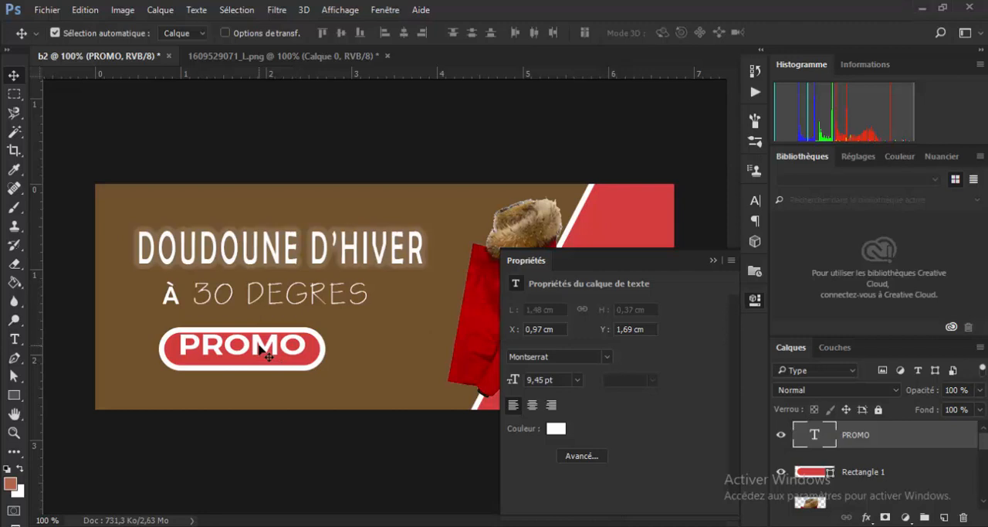
- Nudge the PROMO text to the button's centre, at X 0,96 cm, Y 1,73 cm
drag(262, 349, 258, 351)
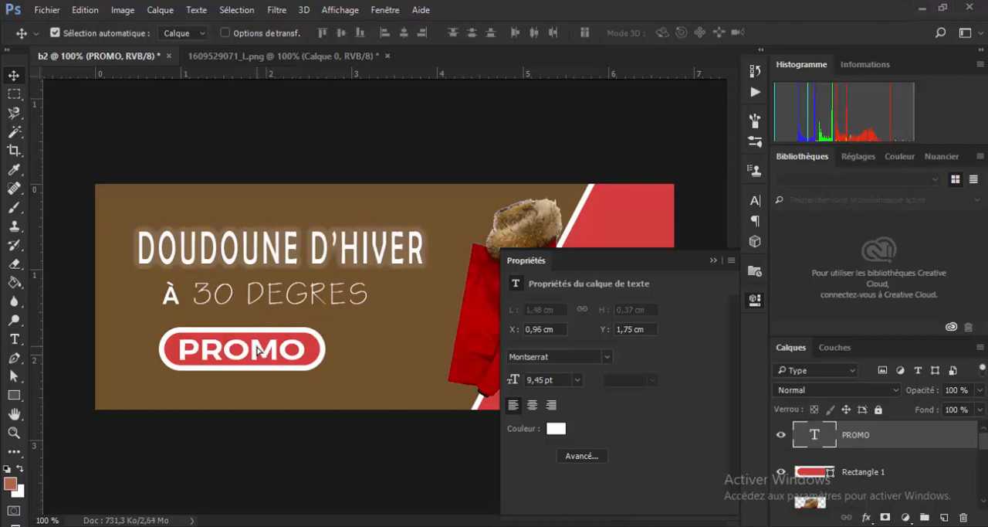
key(Up)
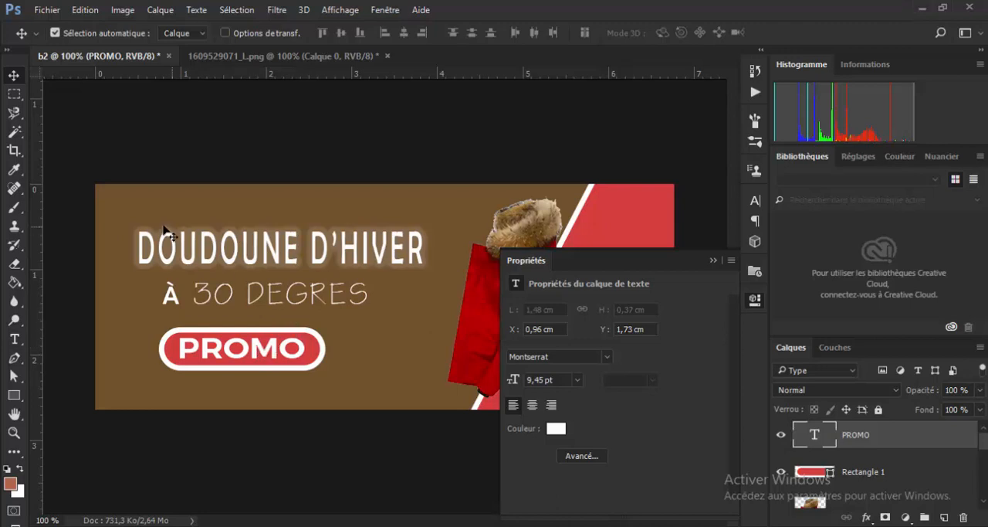
- Lock all attributes of the red fill layer Fond 1, leaving no layer selected
click(399, 335)
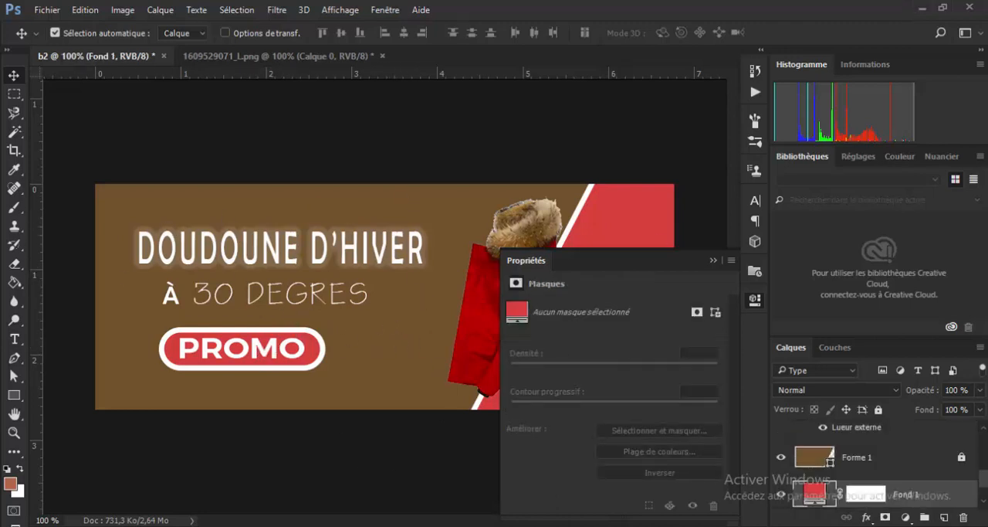
drag(987, 238, 987, 178)
scroll(983, 482, up, 5)
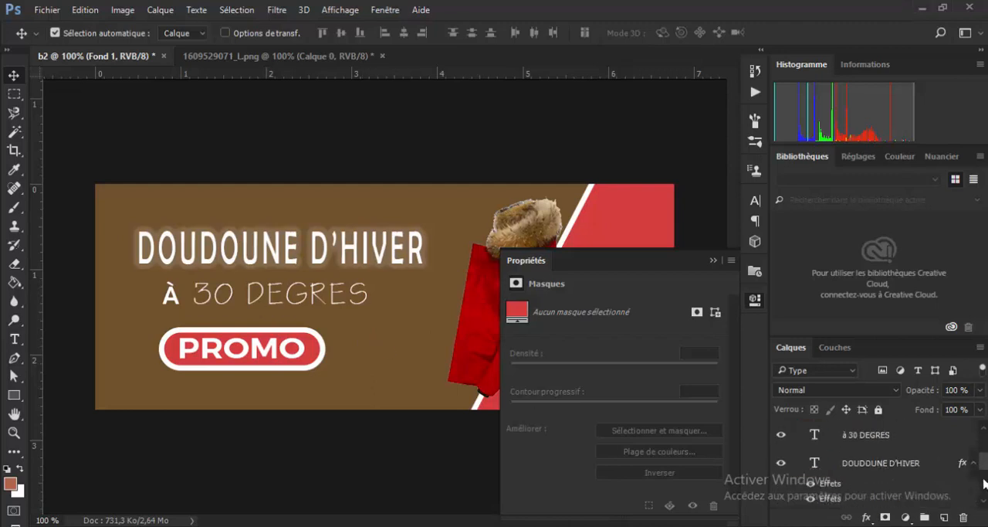
scroll(980, 486, down, 5)
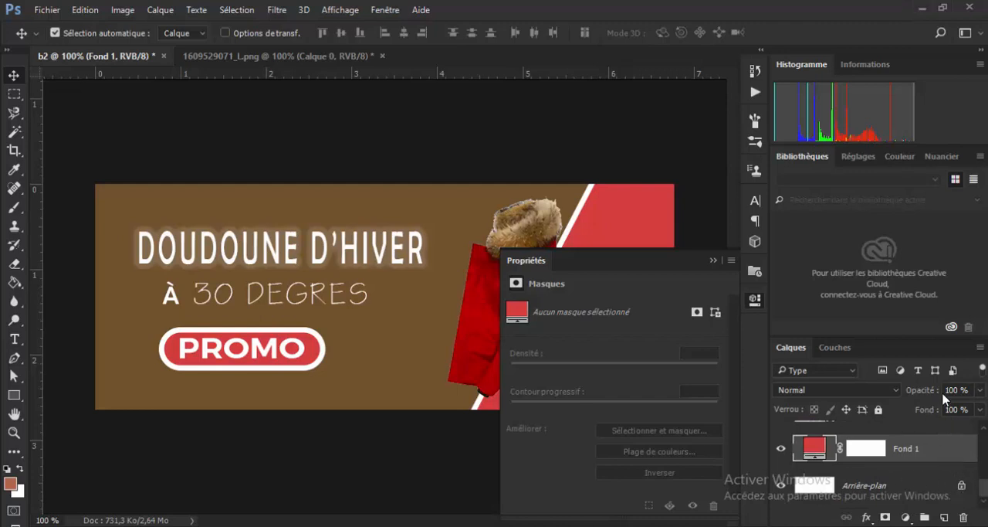
click(878, 409)
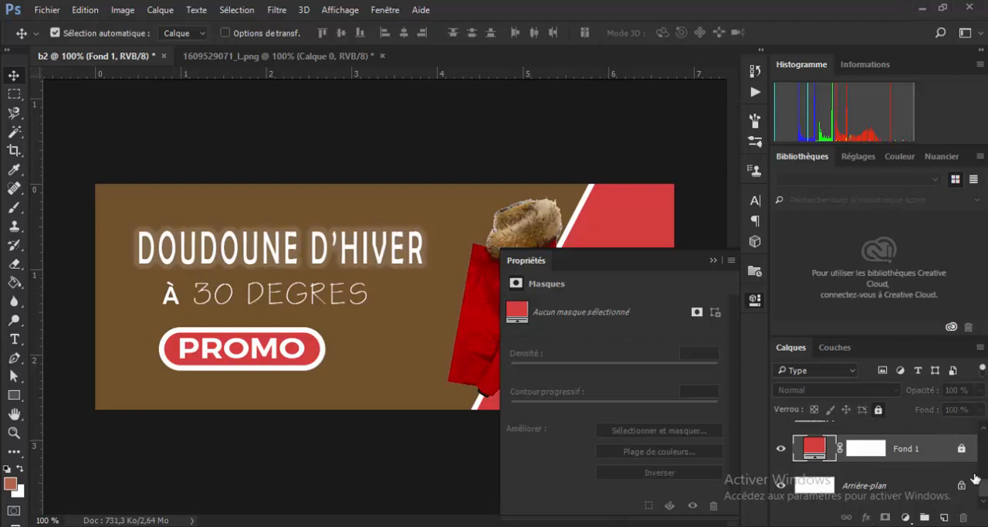
drag(985, 495, 985, 439)
click(288, 352)
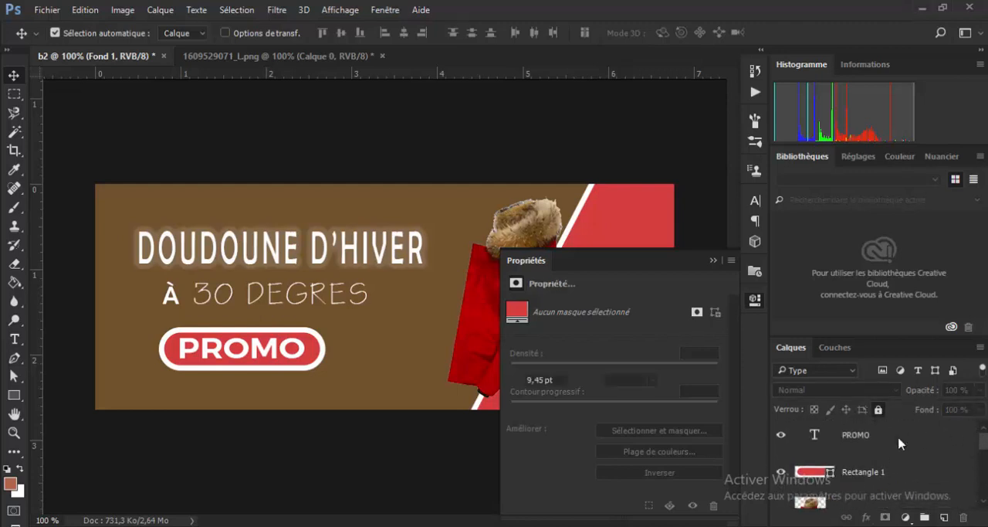
click(378, 349)
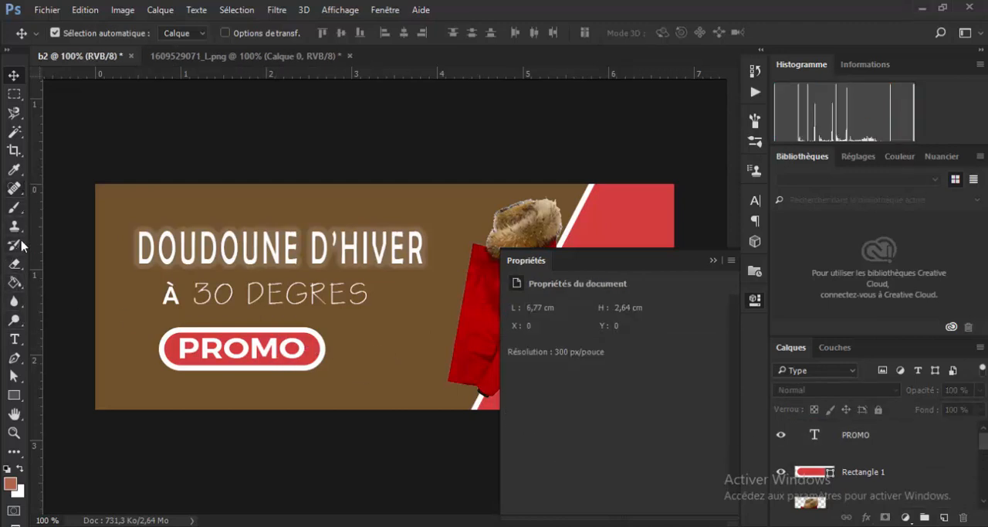
- Add the white Montserrat text 199€ on the brown panel beside the PROMO button
click(14, 338)
click(376, 351)
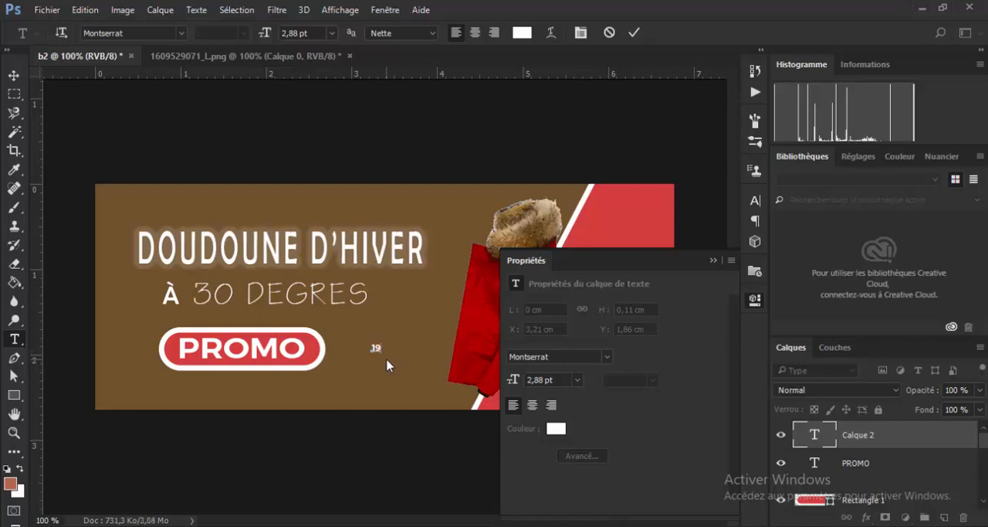
text(199€)
click(636, 32)
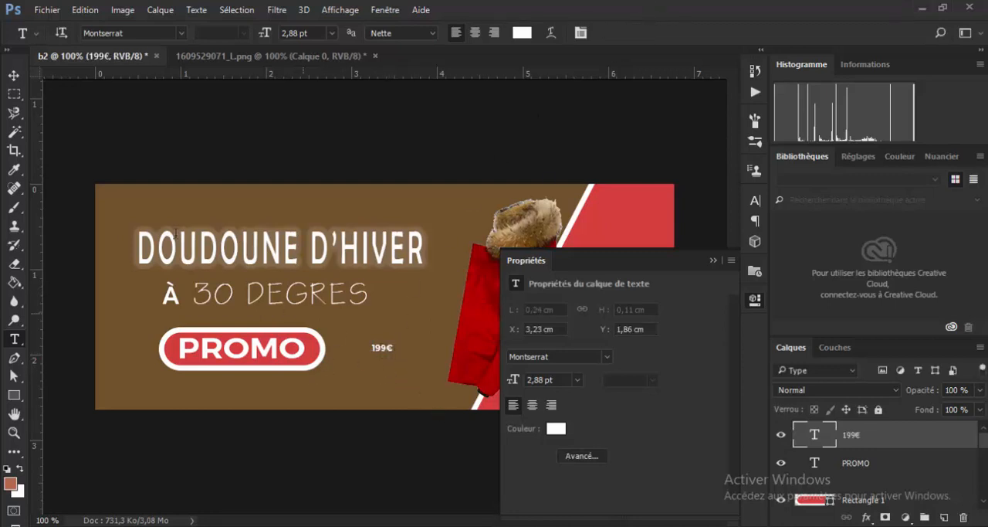
- Scale the 199€ text proportionally to 427,65 %, positioned at X 405,16 px, Y 228,90 px
click(15, 75)
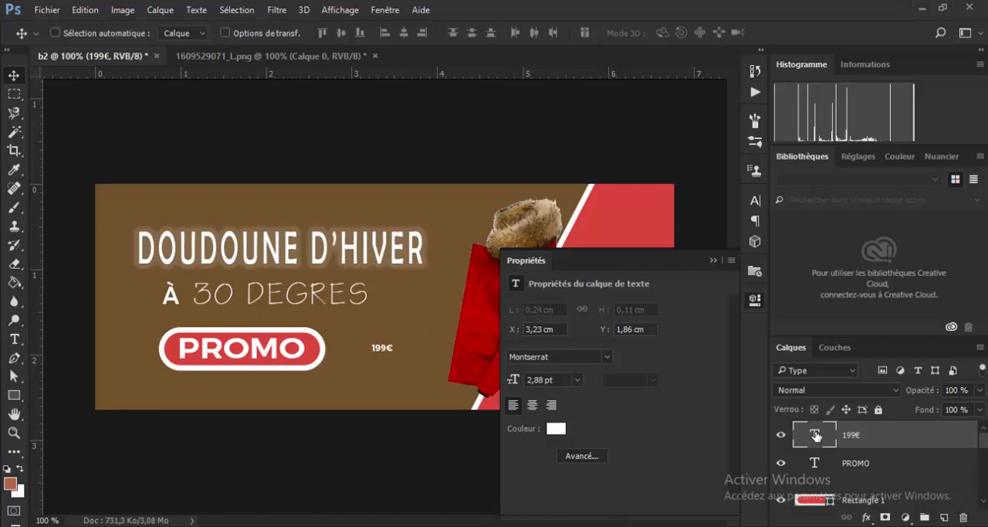
key(ctrl+t)
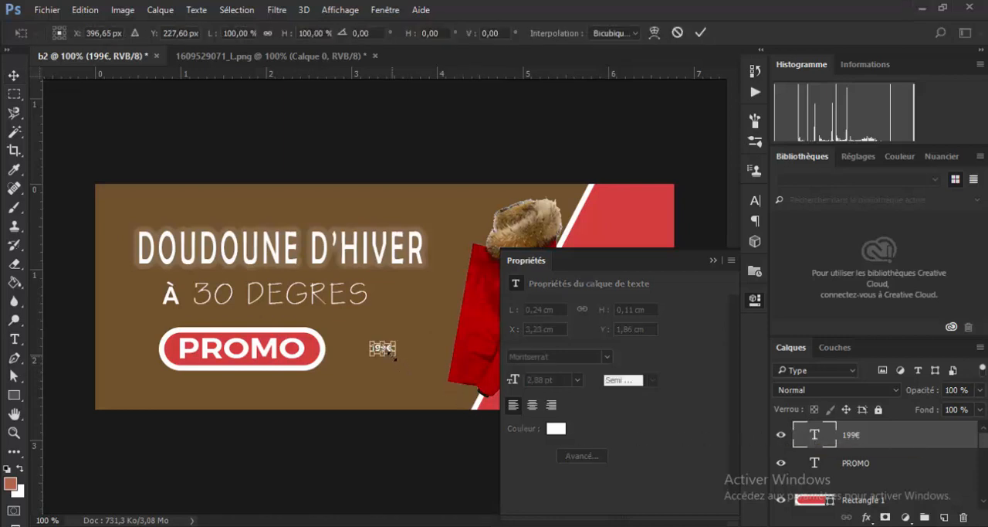
mouse_move(394, 358)
mouse_down()
mouse_move(451, 380)
mouse_move(398, 353)
mouse_up()
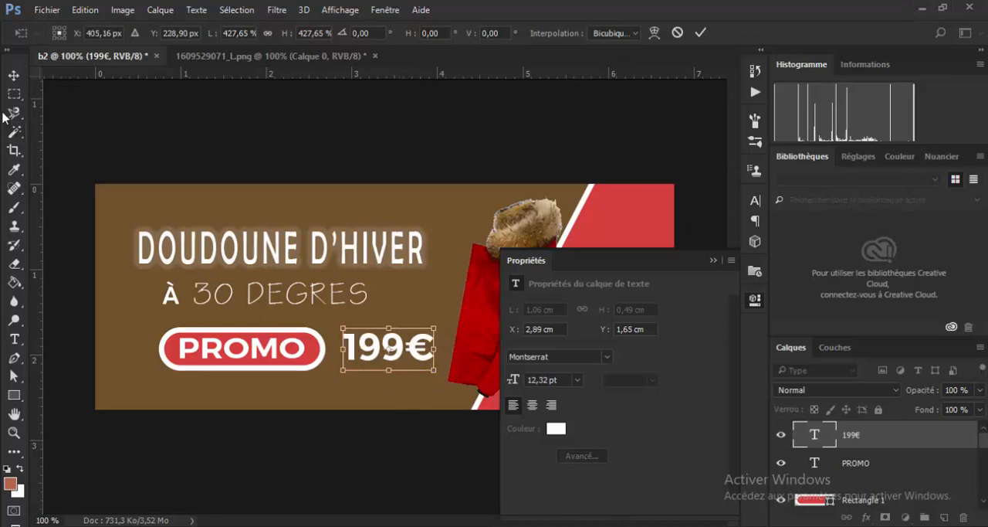
click(14, 77)
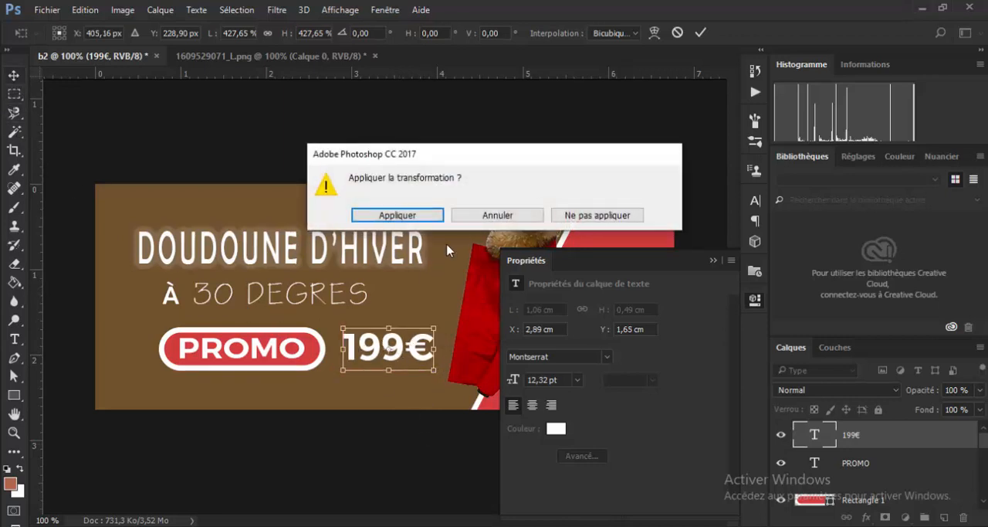
click(397, 215)
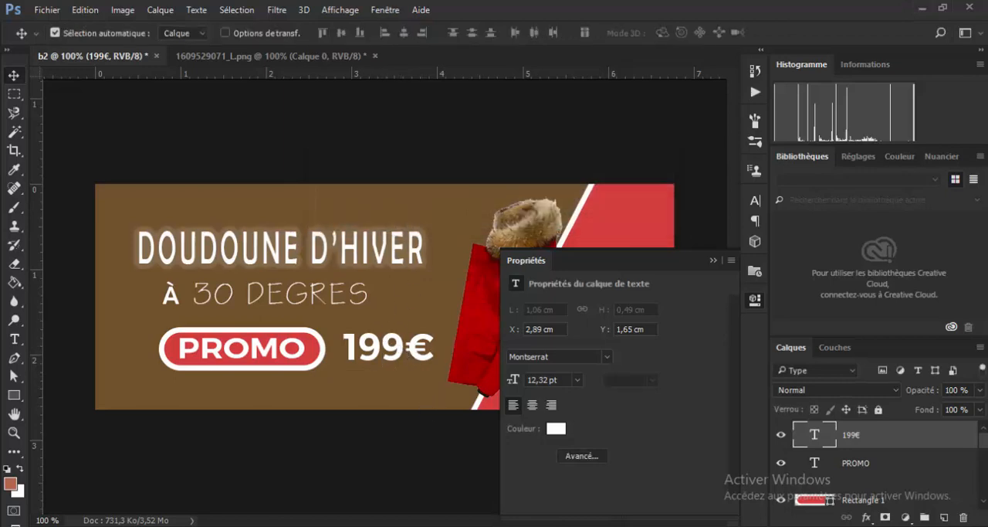
- Compare the banner with the reference picture PROJET2.png, and close the reference
drag(987, 218, 849, 83)
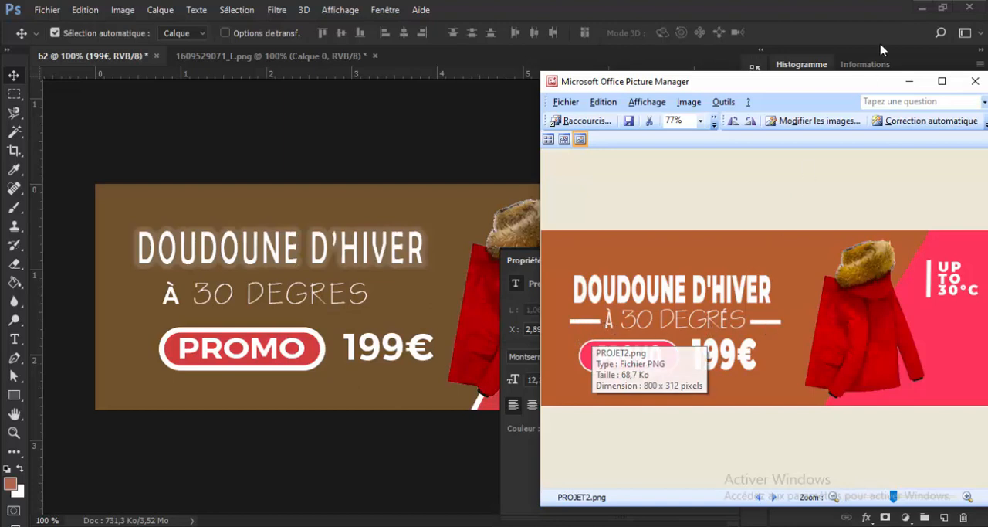
click(975, 81)
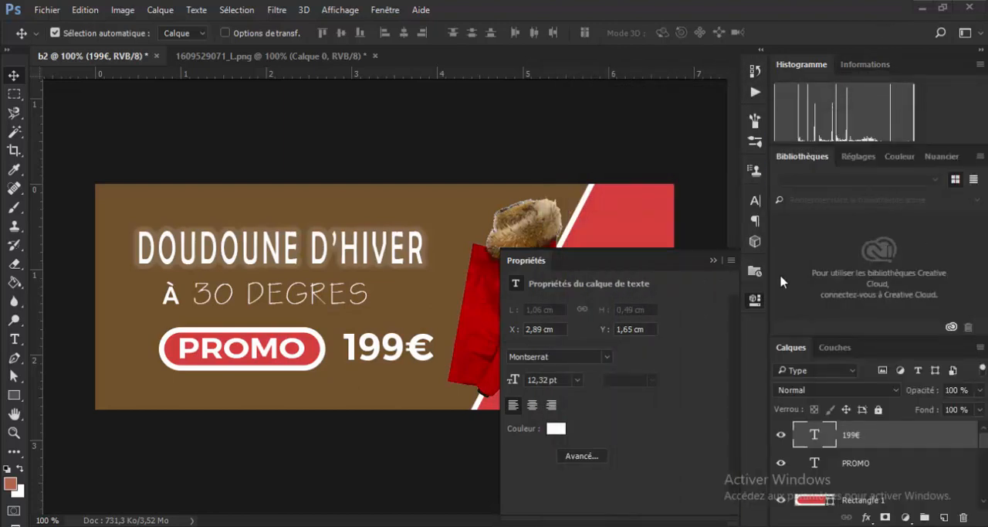
- Collapse the layer properties covering the coat and shift the coat slightly to the right on the banner
drag(661, 252, 693, 264)
click(711, 260)
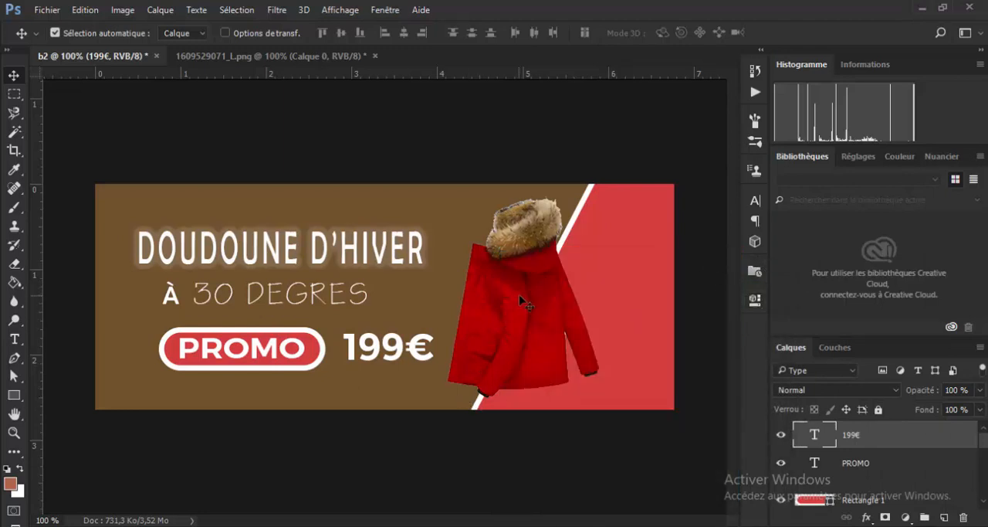
drag(519, 294, 547, 311)
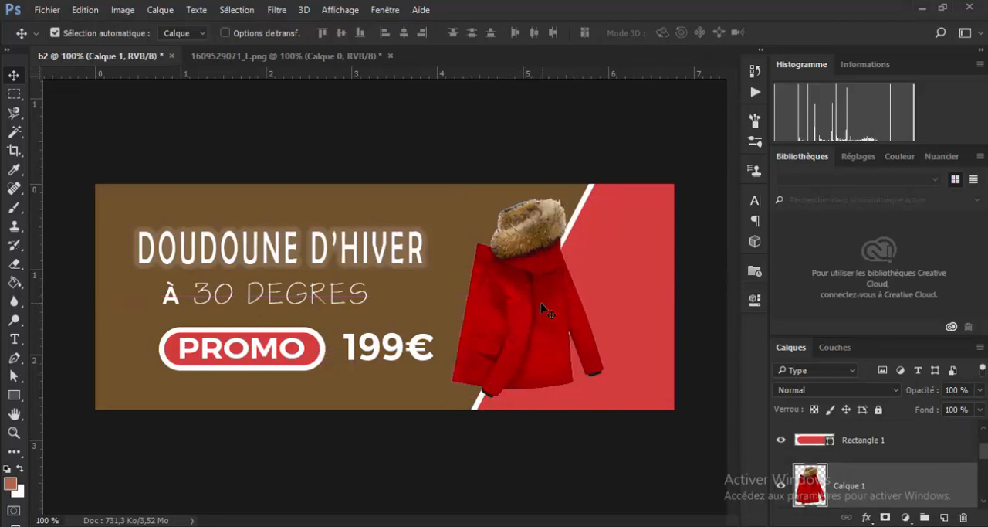
click(459, 152)
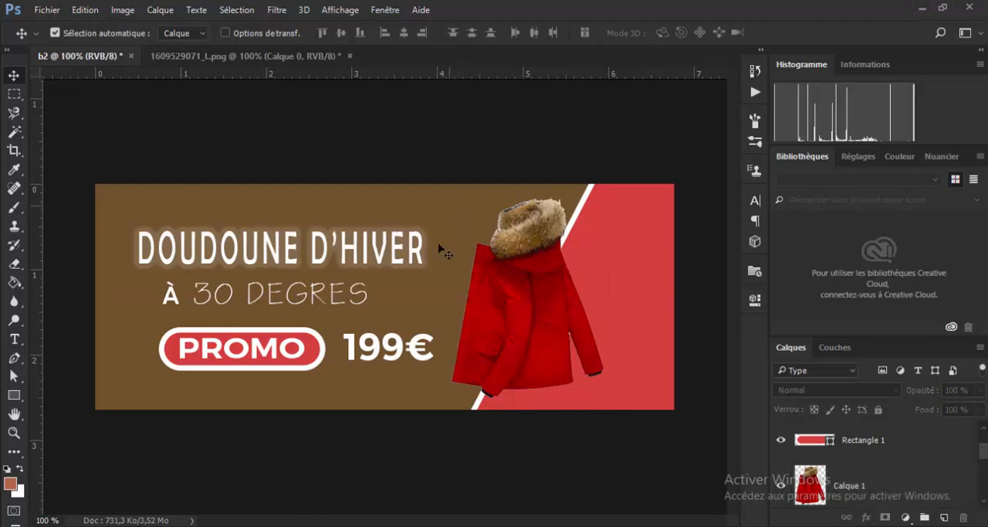
- Stamp all visible layers into a new merged layer at the top of the layer stack
ctrl+click(415, 293)
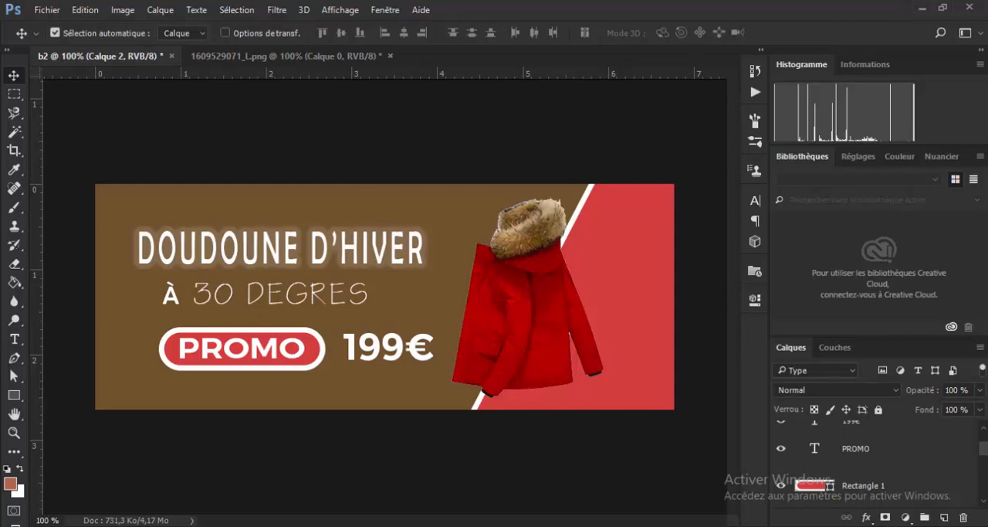
drag(984, 455, 984, 440)
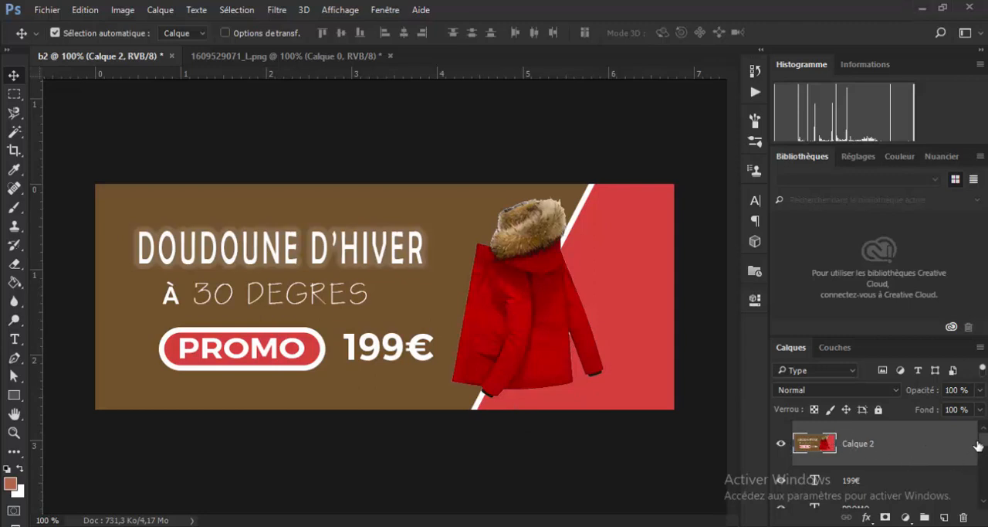
- Hide every layer beneath the merged layer Calque 2, down to Arrière-plan, and toggle Calque 2 off and on to check it
scroll(985, 448, down, 1)
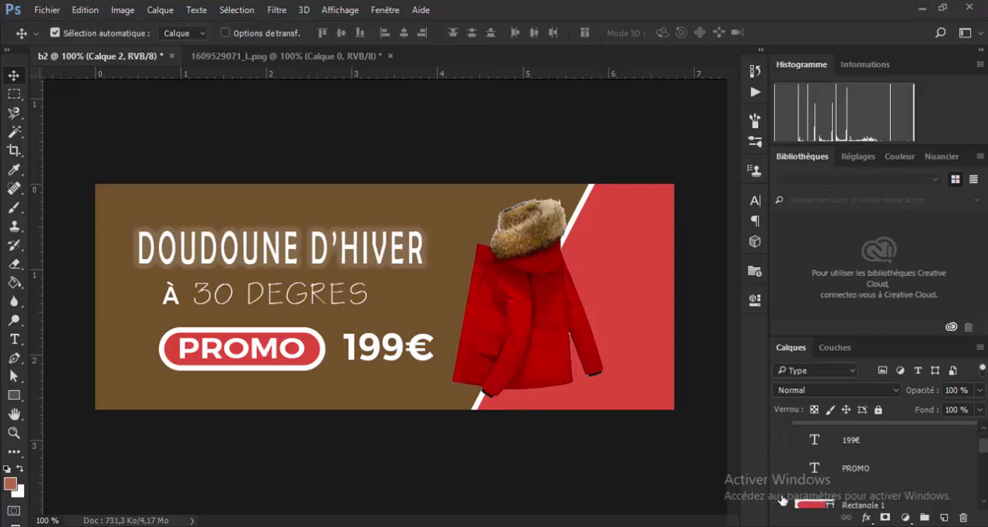
scroll(782, 494, down, 3)
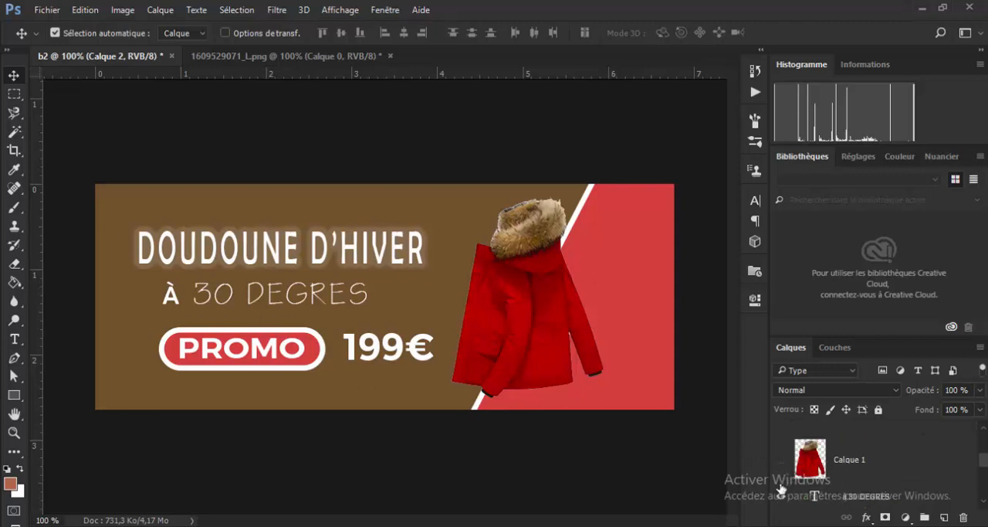
scroll(782, 495, down, 3)
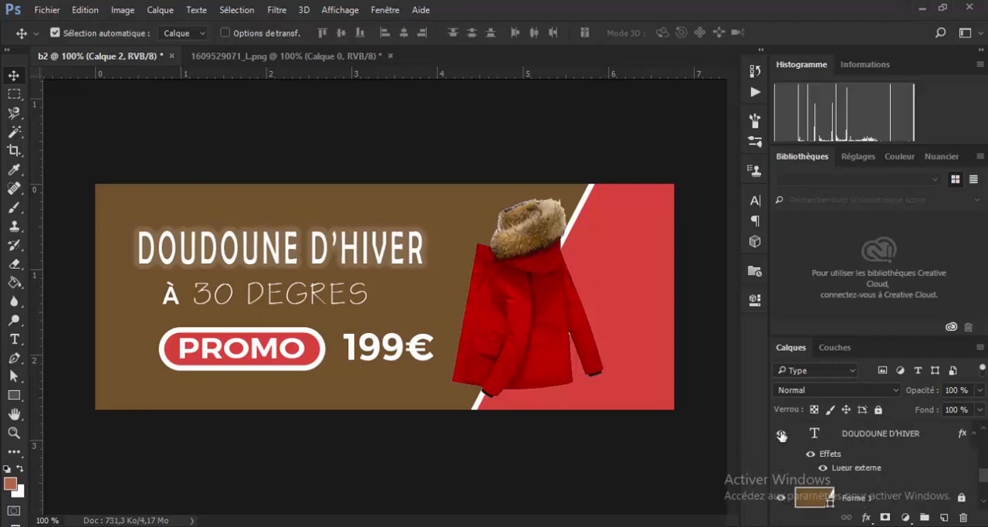
scroll(786, 477, down, 3)
scroll(786, 475, up, 3)
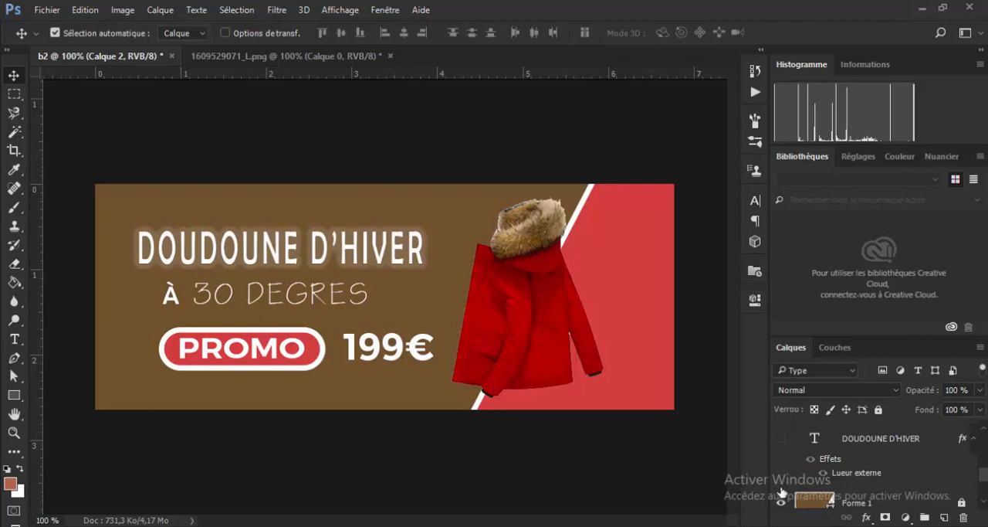
scroll(786, 471, down, 1)
click(782, 459)
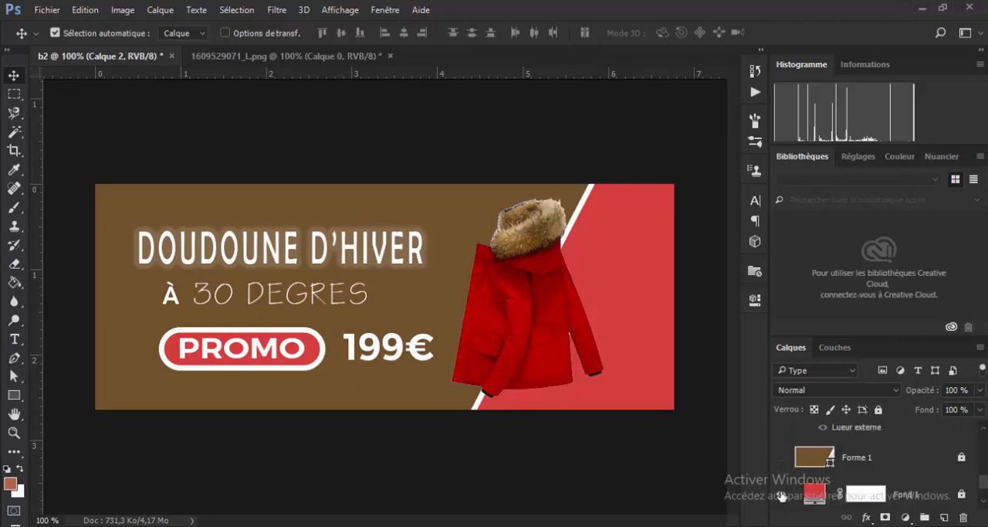
scroll(785, 486, down, 1)
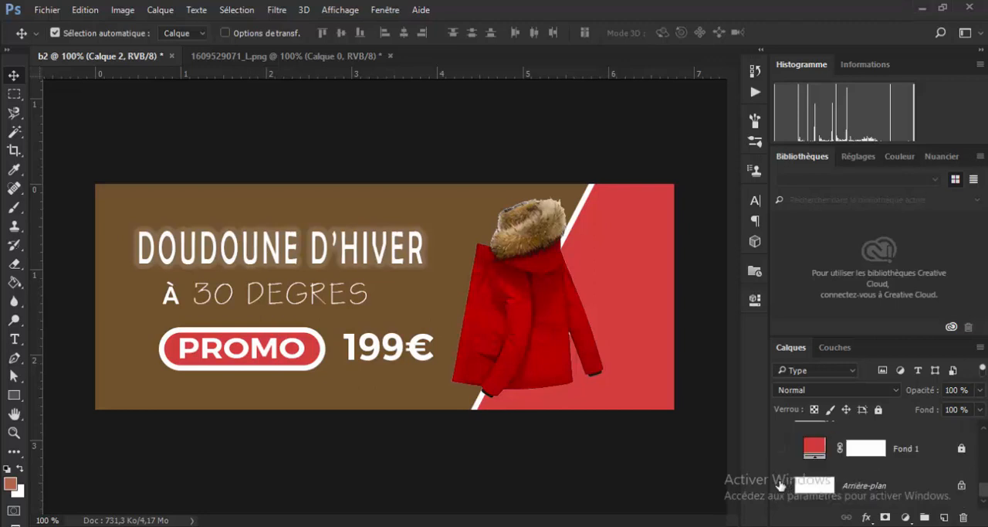
scroll(784, 471, up, 5)
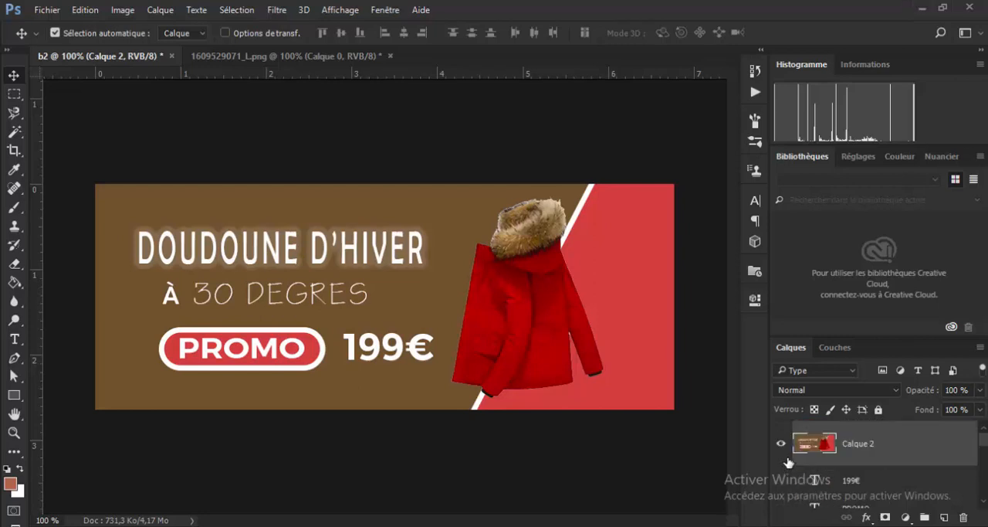
click(781, 443)
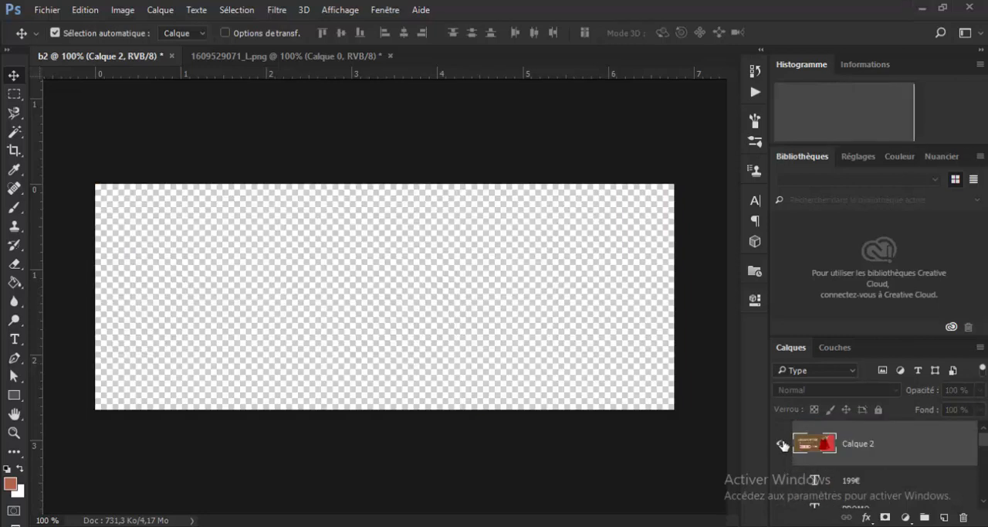
click(782, 443)
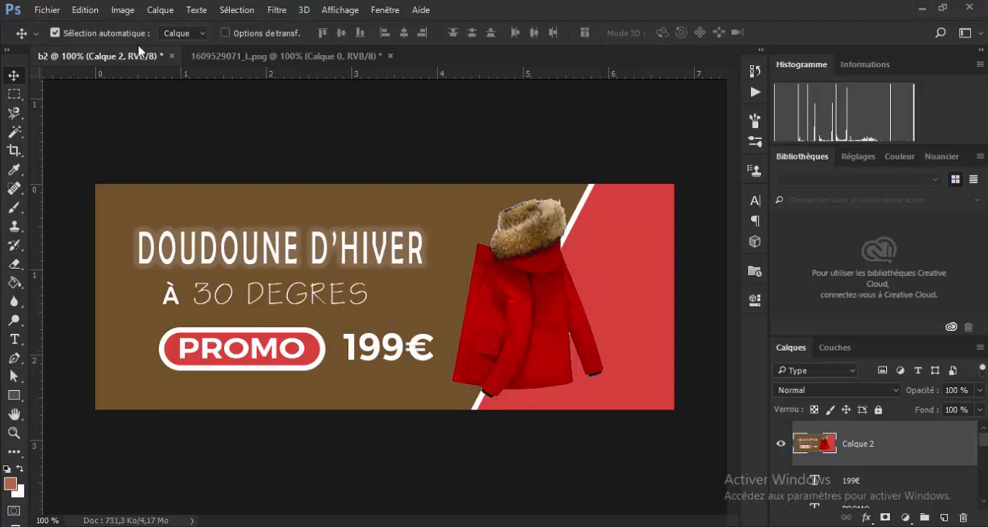
- Open the Camera Raw filter on the merged layer and set Textures to +40
click(278, 10)
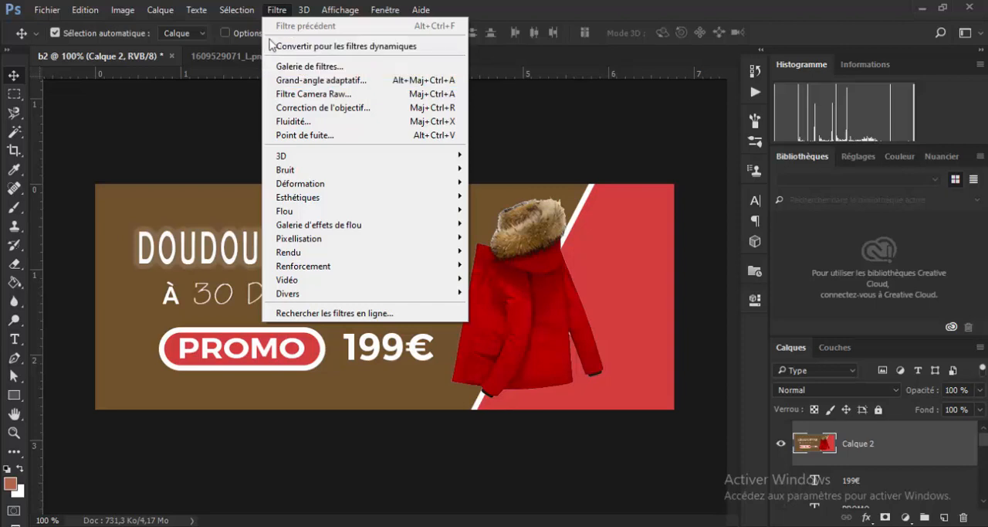
click(334, 95)
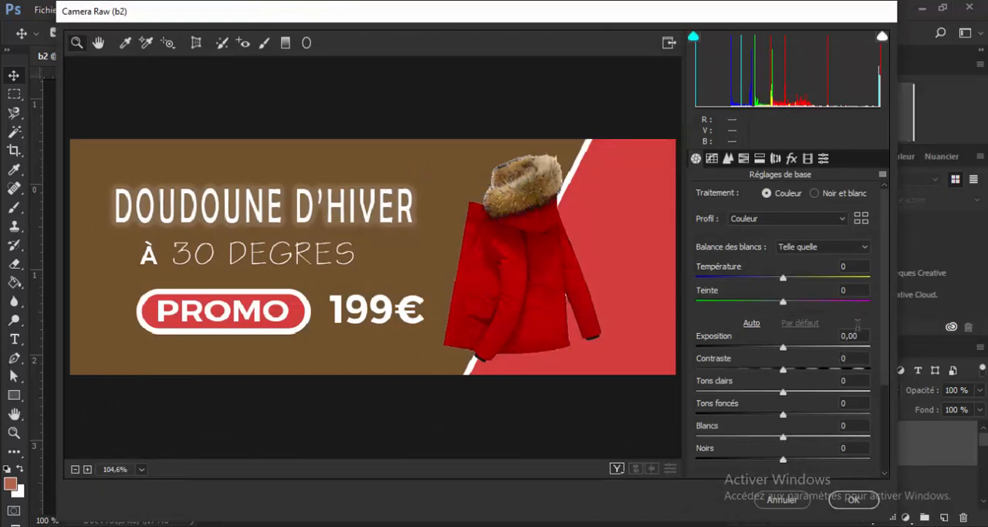
scroll(818, 334, down, 3)
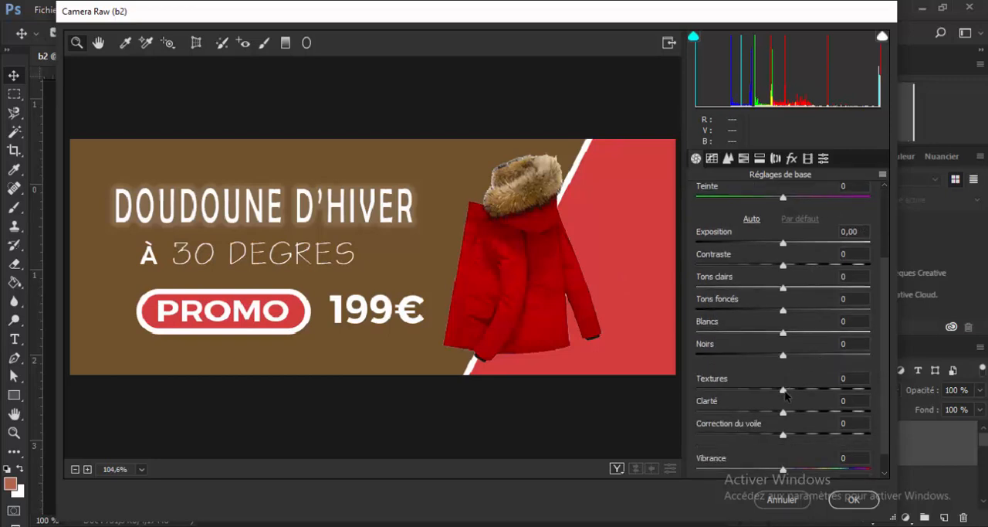
drag(785, 395, 820, 393)
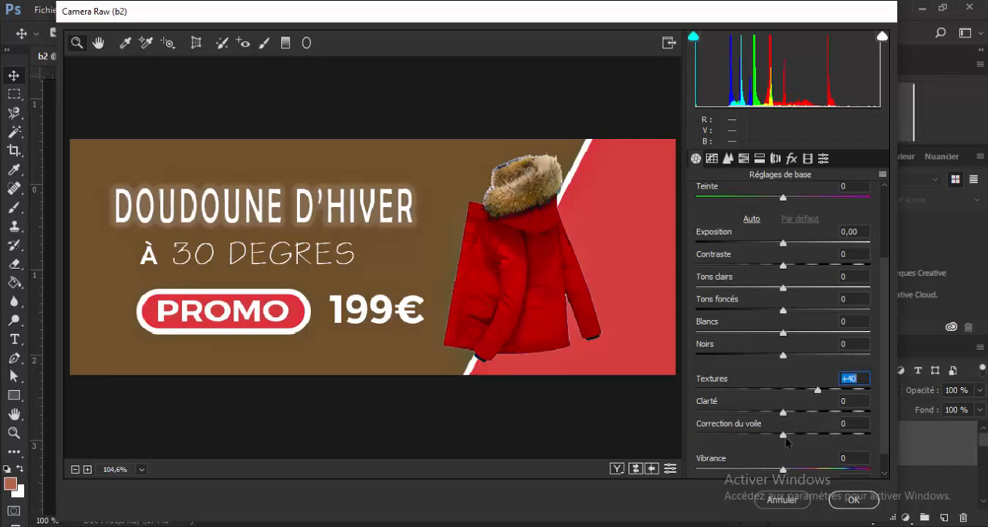
- Set Textures to +45 and Correction du voile to +34 for the merged banner layer
drag(784, 437, 812, 435)
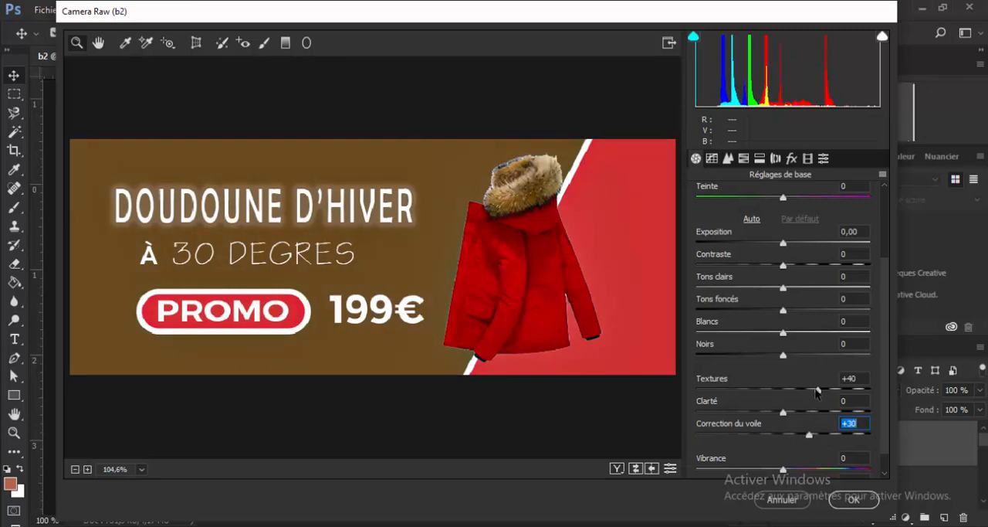
drag(817, 389, 823, 393)
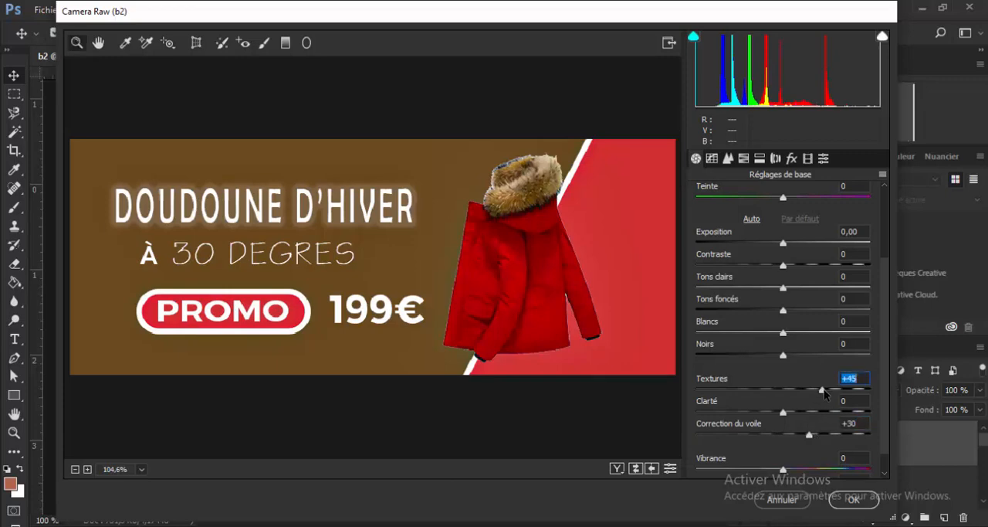
scroll(825, 394, down, 1)
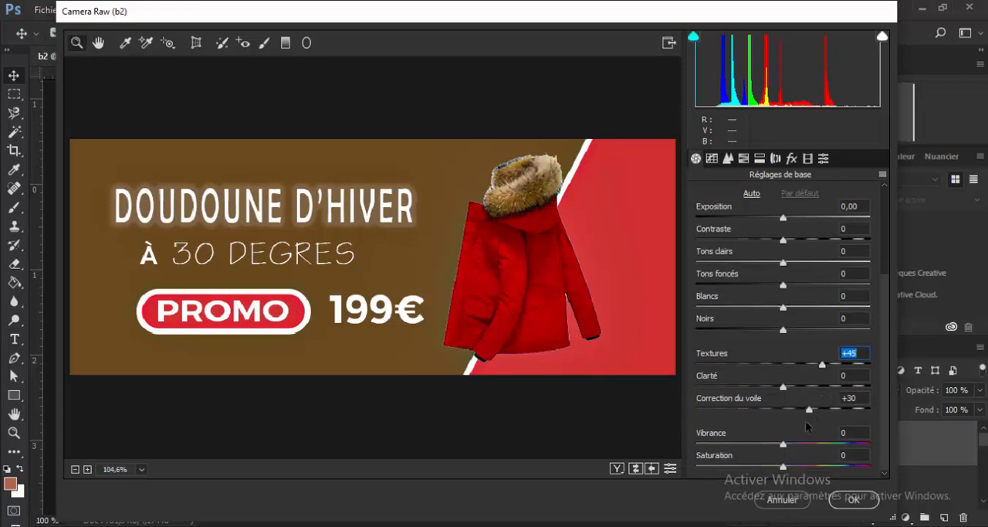
drag(807, 415, 814, 414)
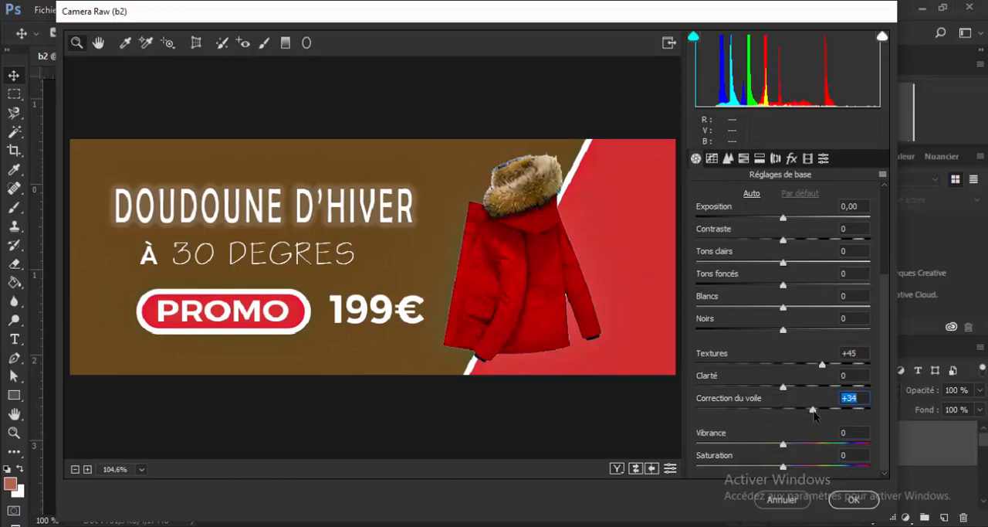
- Add a post-crop vignette with Niveau +34 in the Camera Raw effects and apply the filter to the merged layer
scroll(787, 452, up, 1)
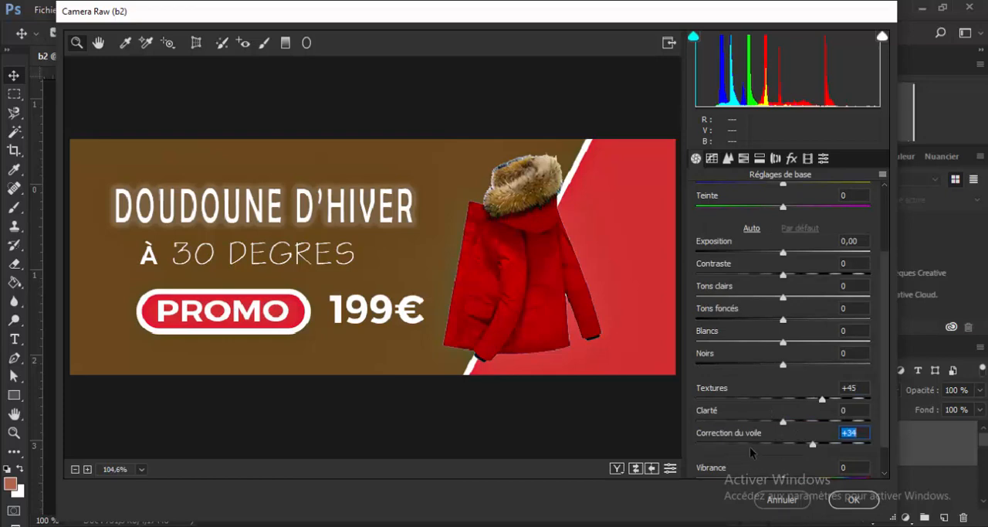
scroll(750, 447, down, 1)
scroll(772, 324, up, 3)
click(791, 158)
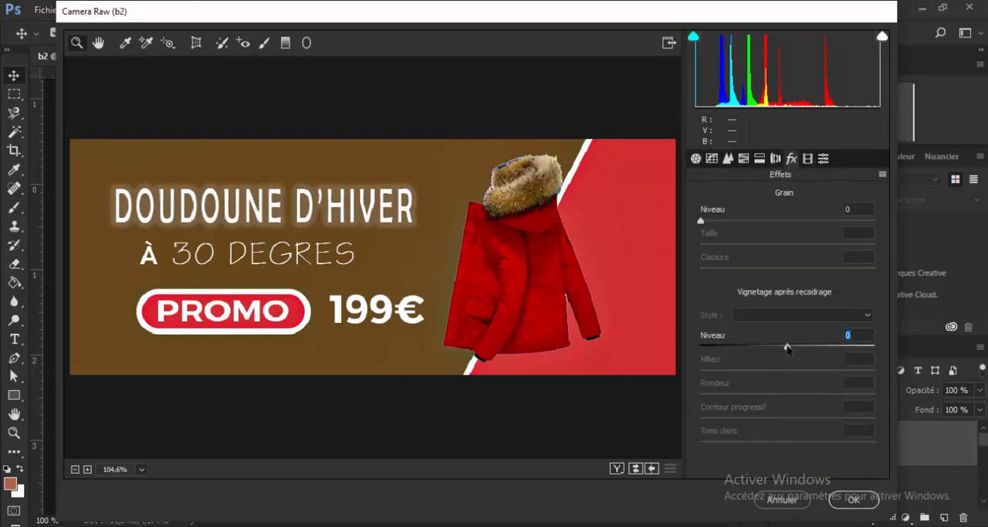
drag(788, 347, 818, 346)
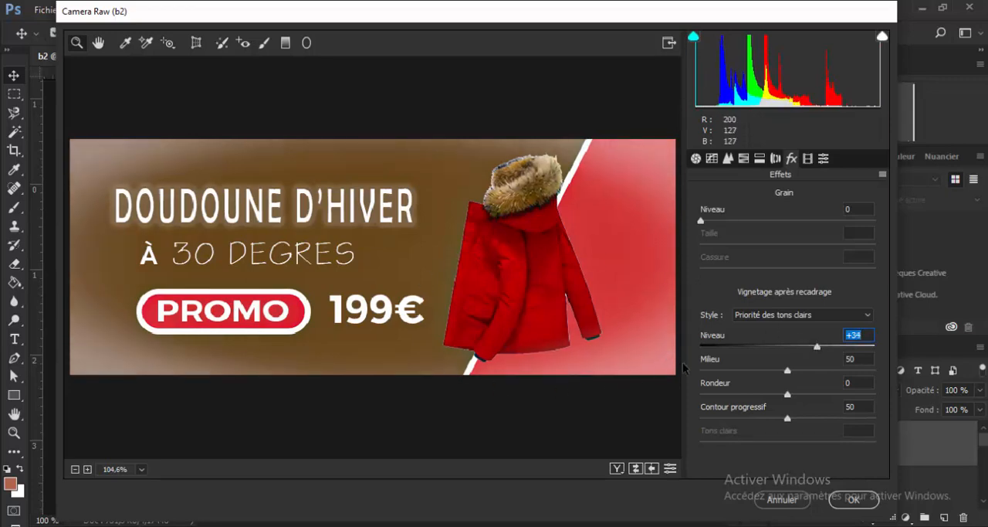
click(853, 500)
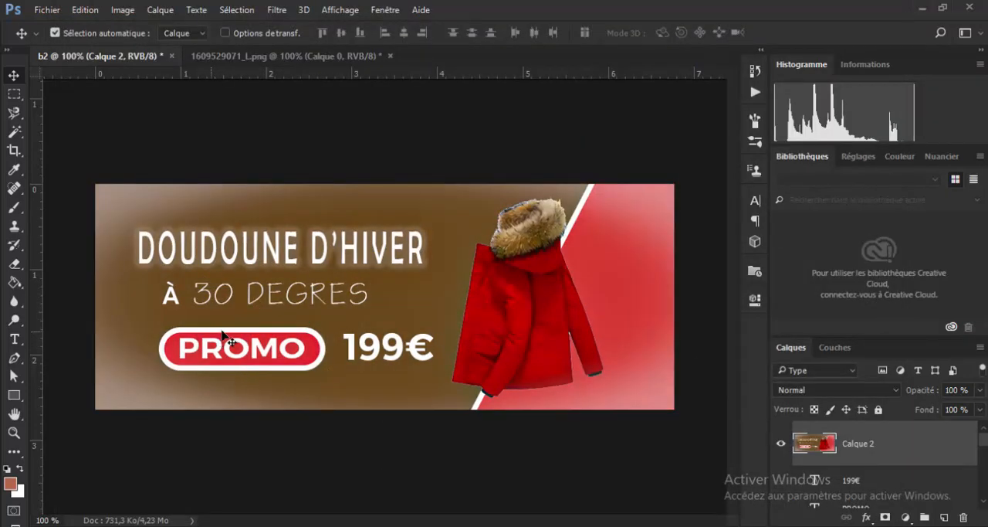
- Quick-export the banner as a PNG named b2.png into the projet folder
click(44, 9)
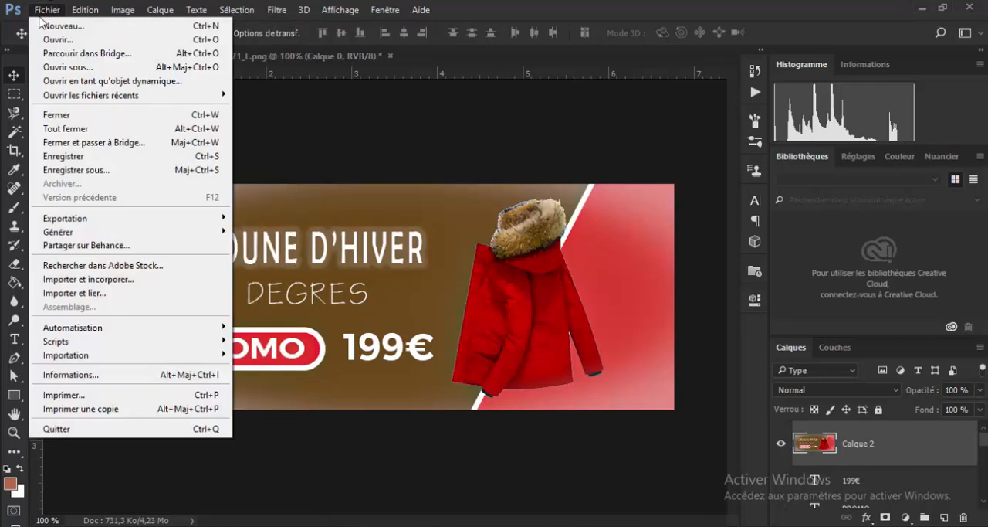
mouse_move(119, 233)
mouse_move(189, 220)
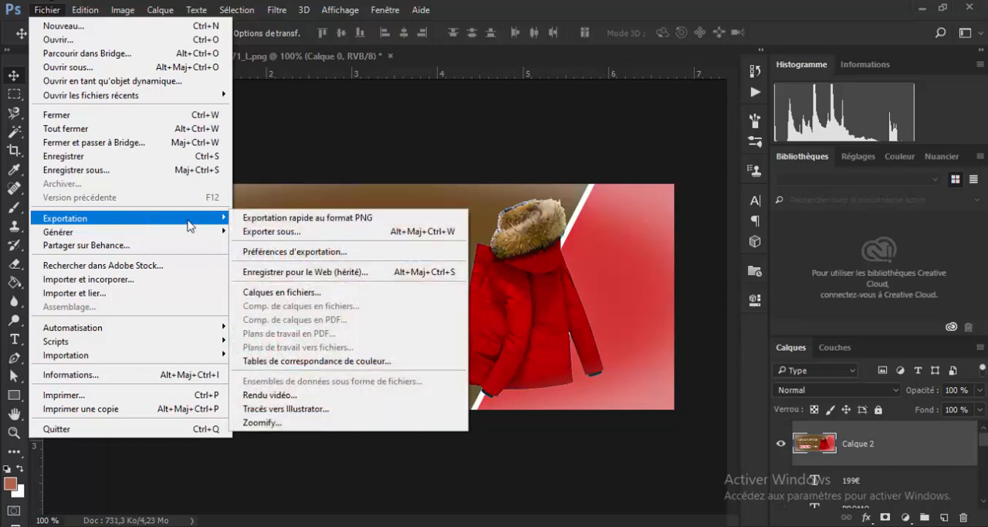
click(305, 218)
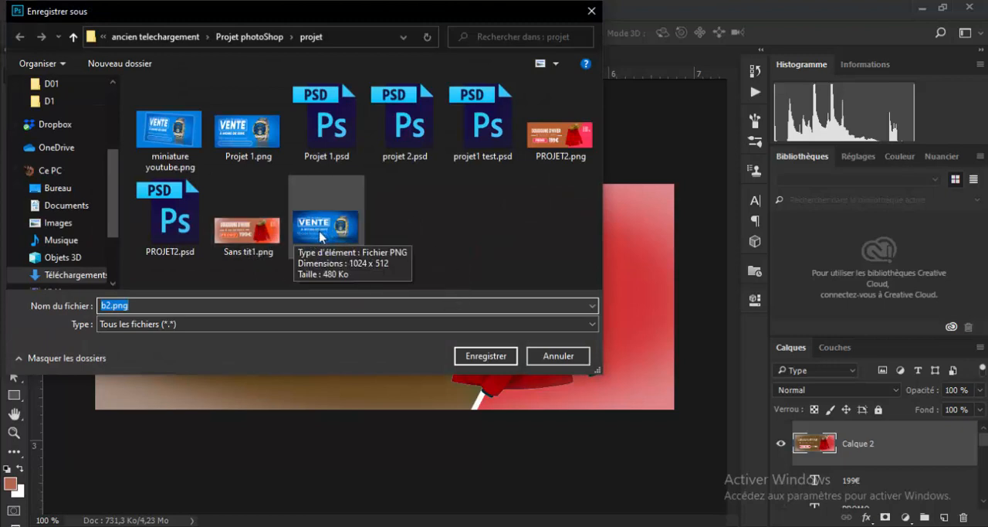
click(484, 358)
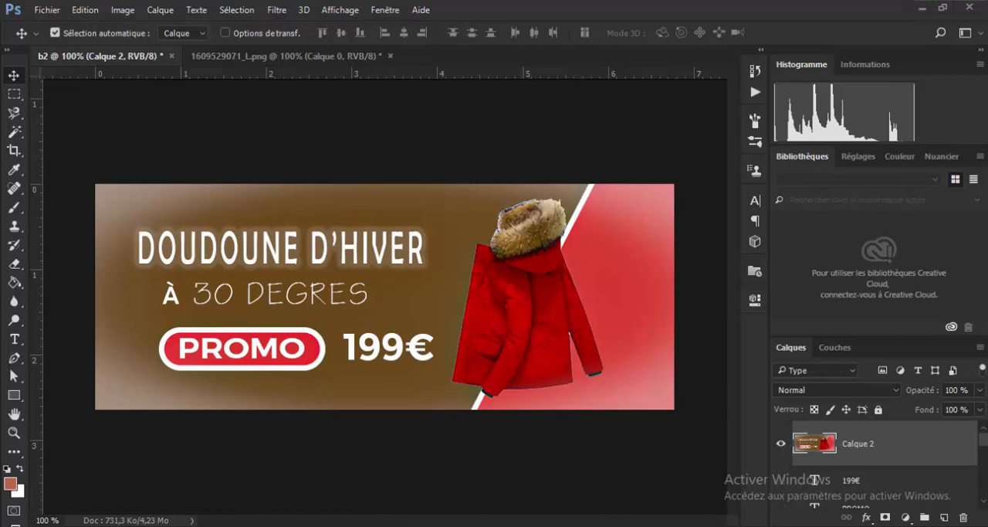
- Switch to the File Explorer window showing the image folder of Projet photoShop
mouse_move(367, 522)
mouse_move(311, 494)
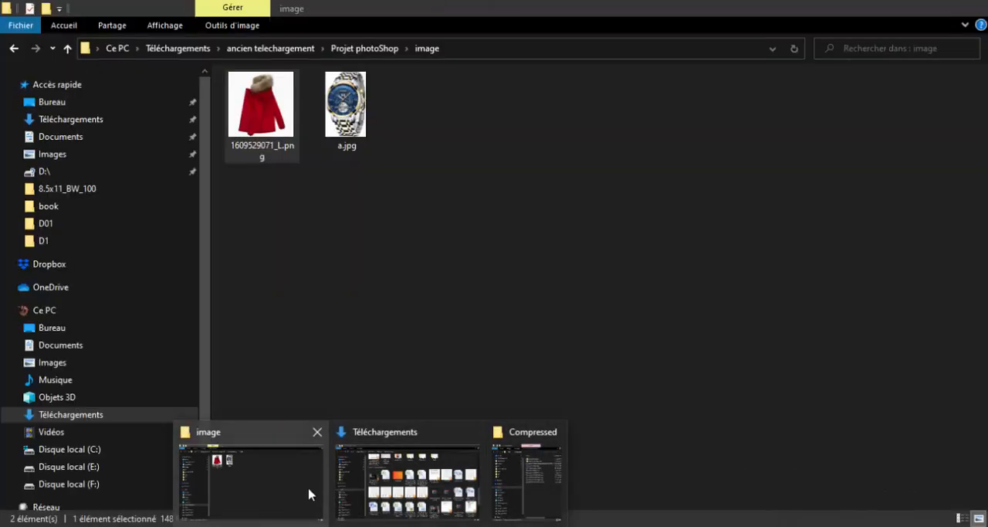
click(303, 486)
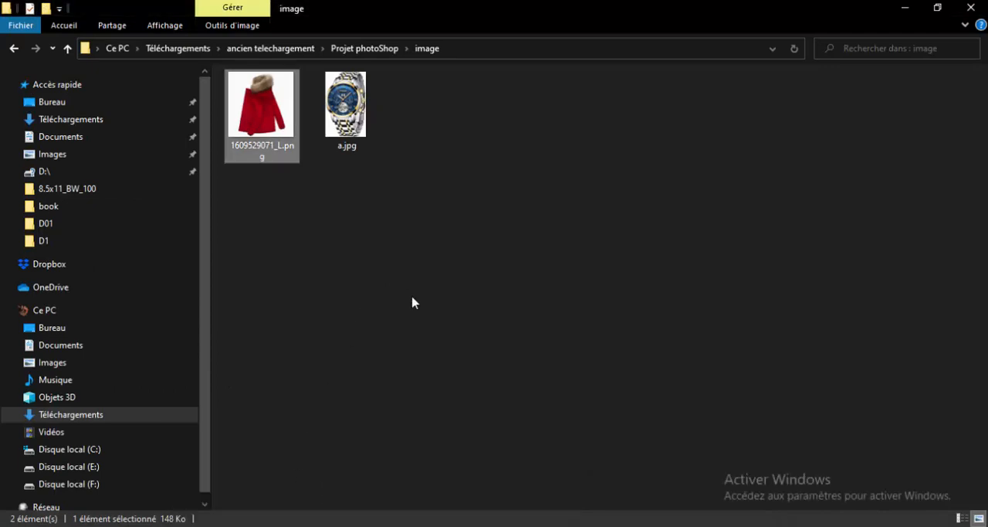